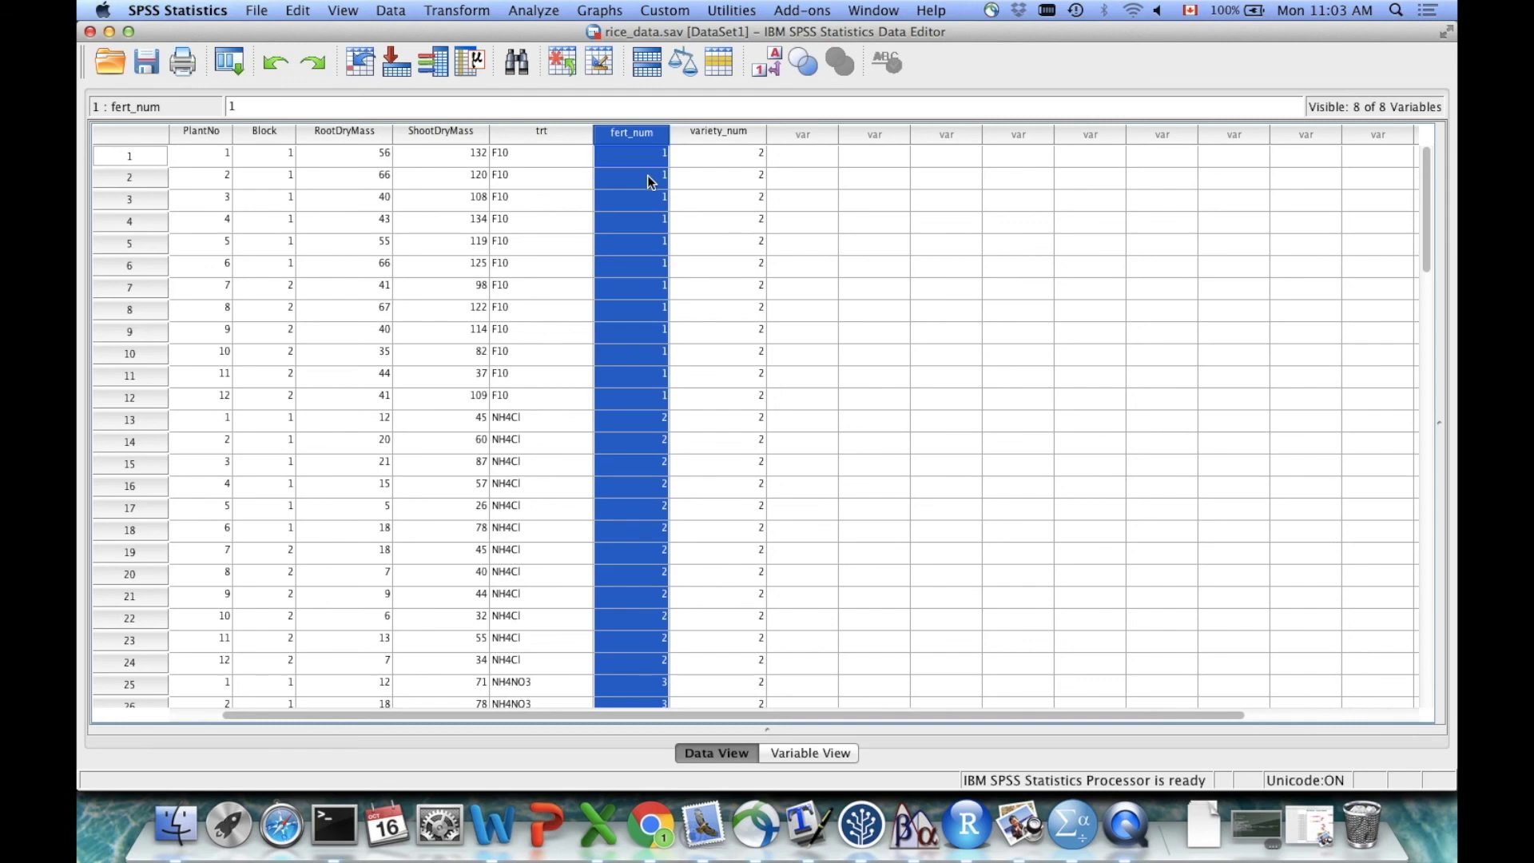
Step: Select the variety_num column and switch the Data Editor to Variable View
click(725, 134)
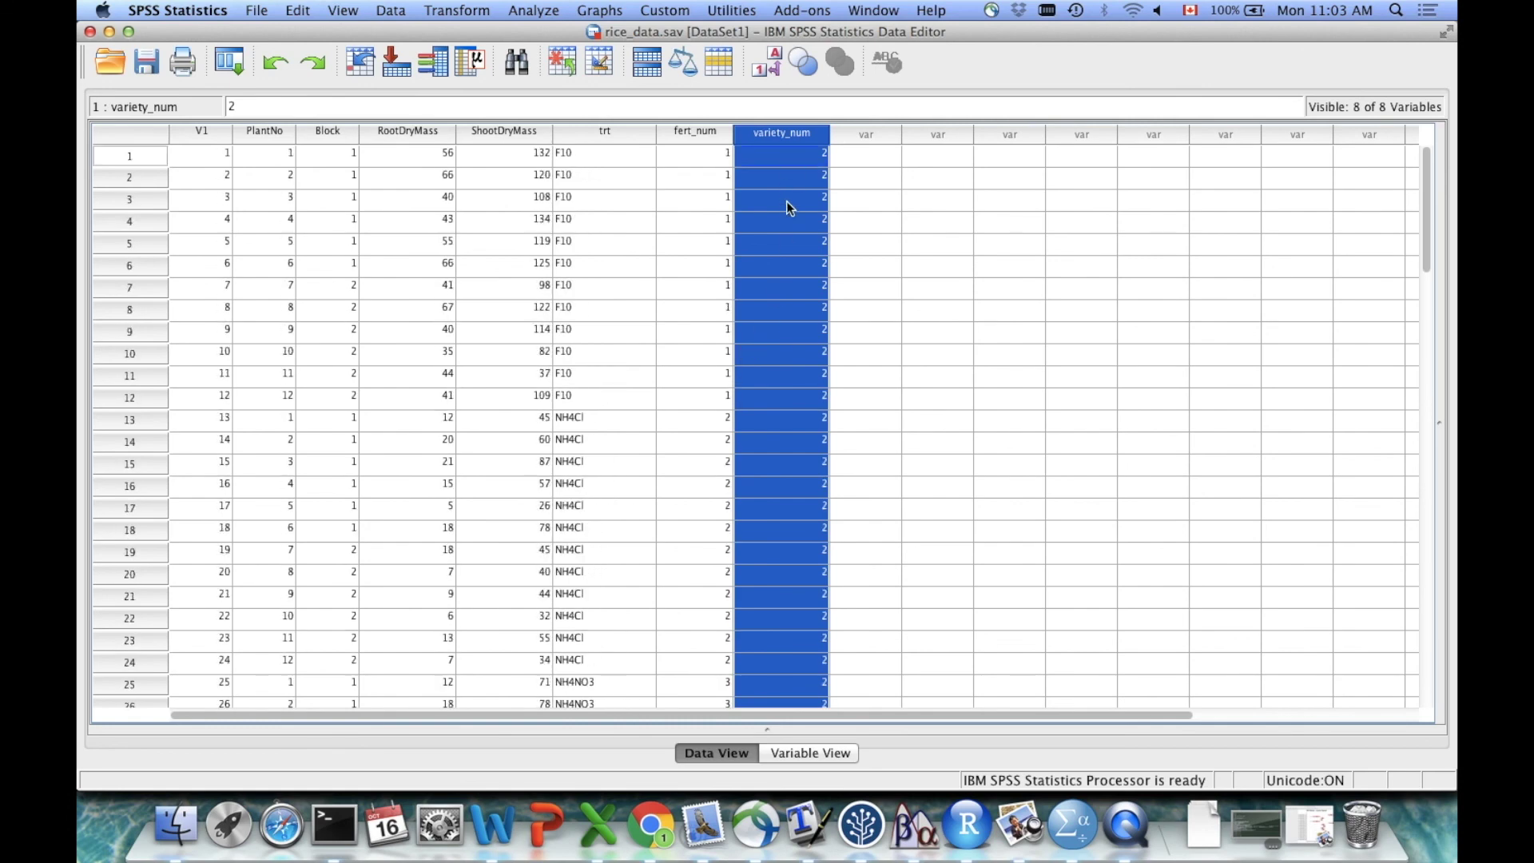
scroll(787, 159, right, 2)
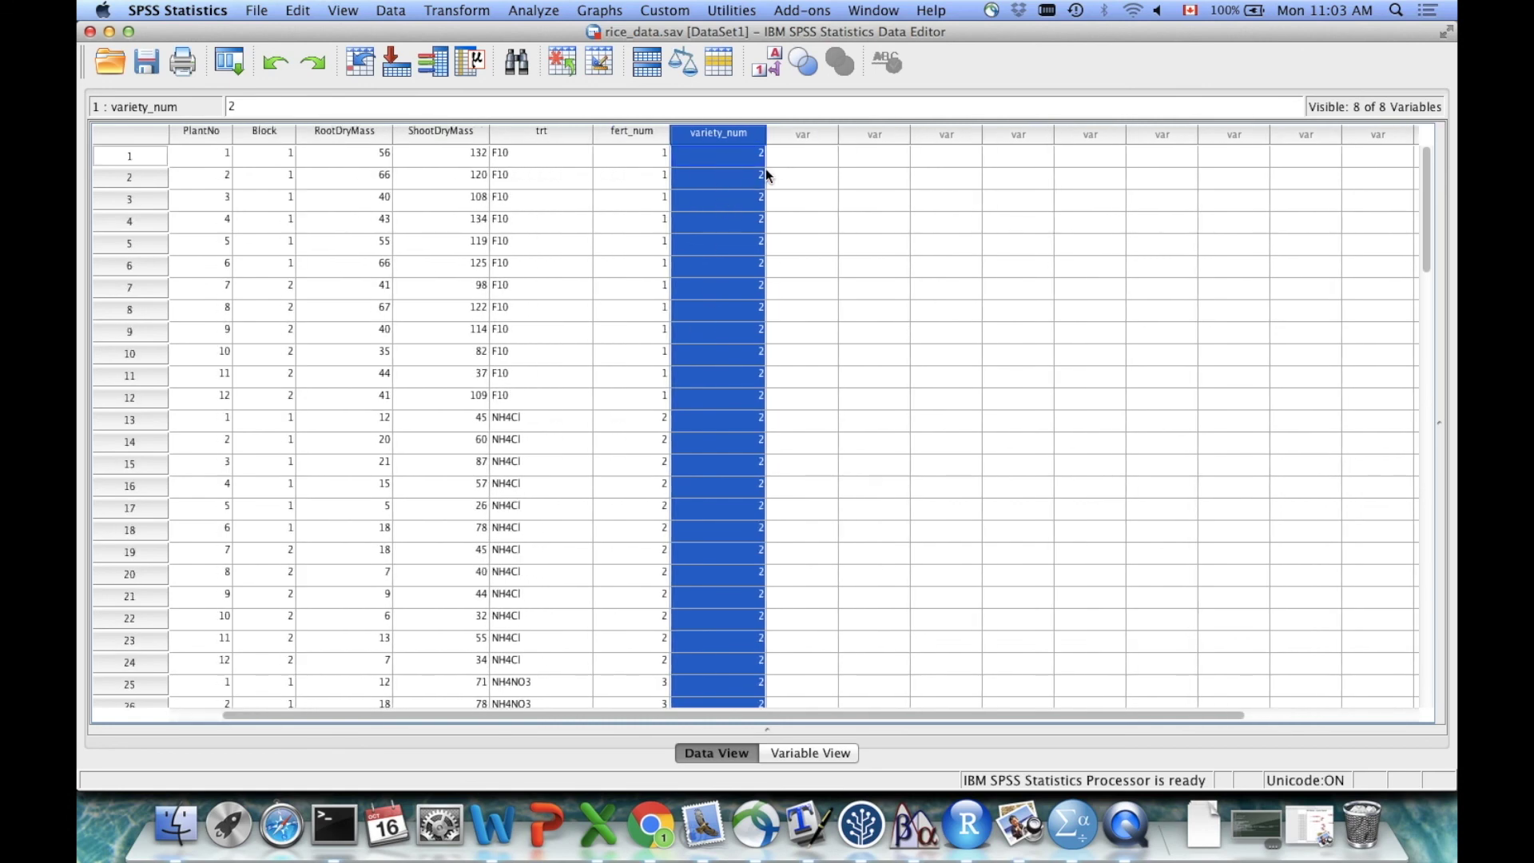
click(796, 751)
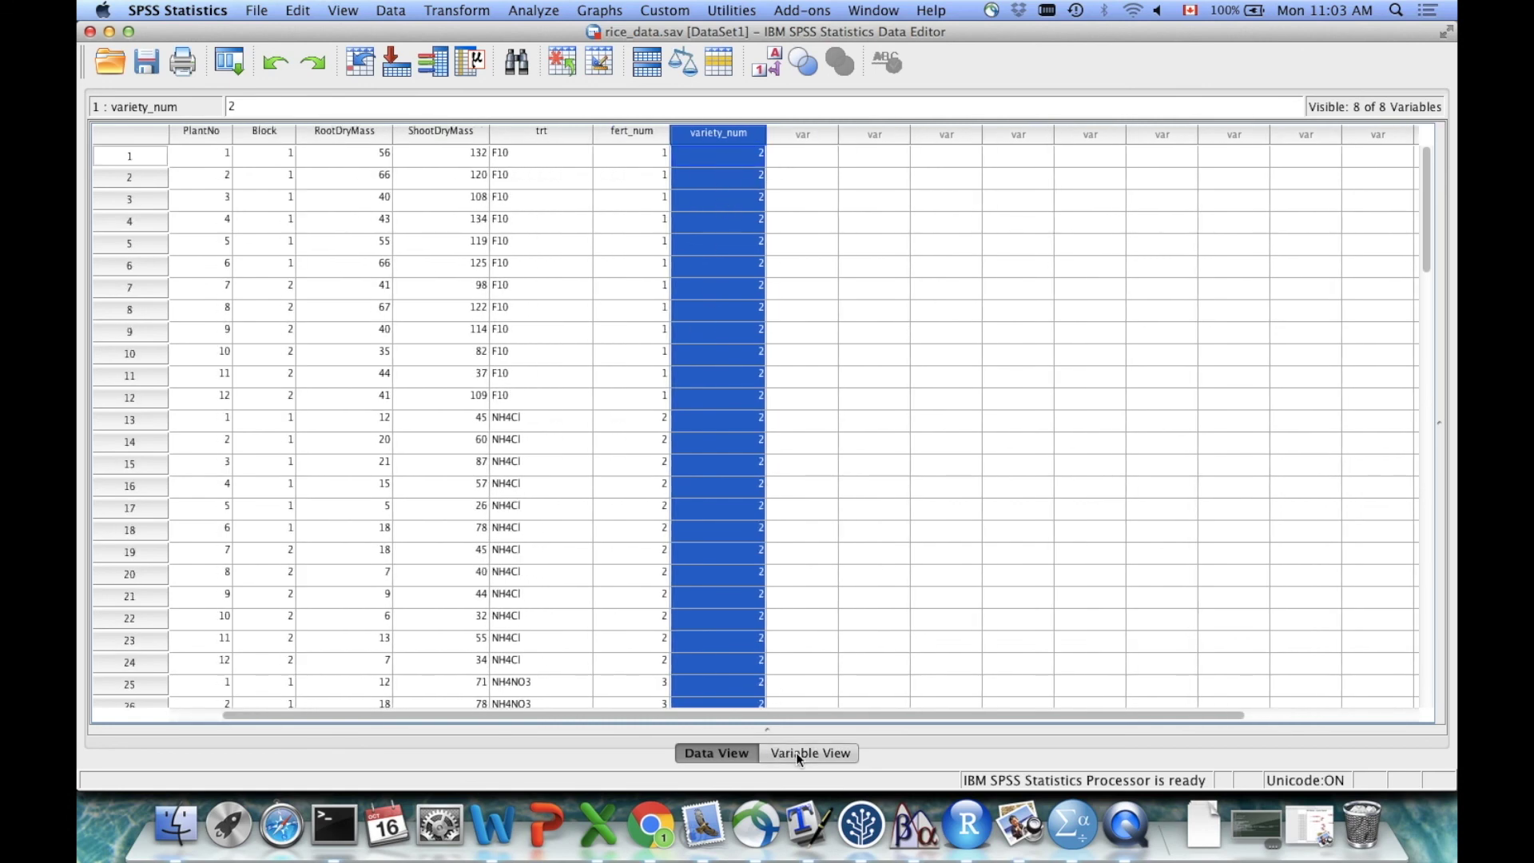
click(557, 252)
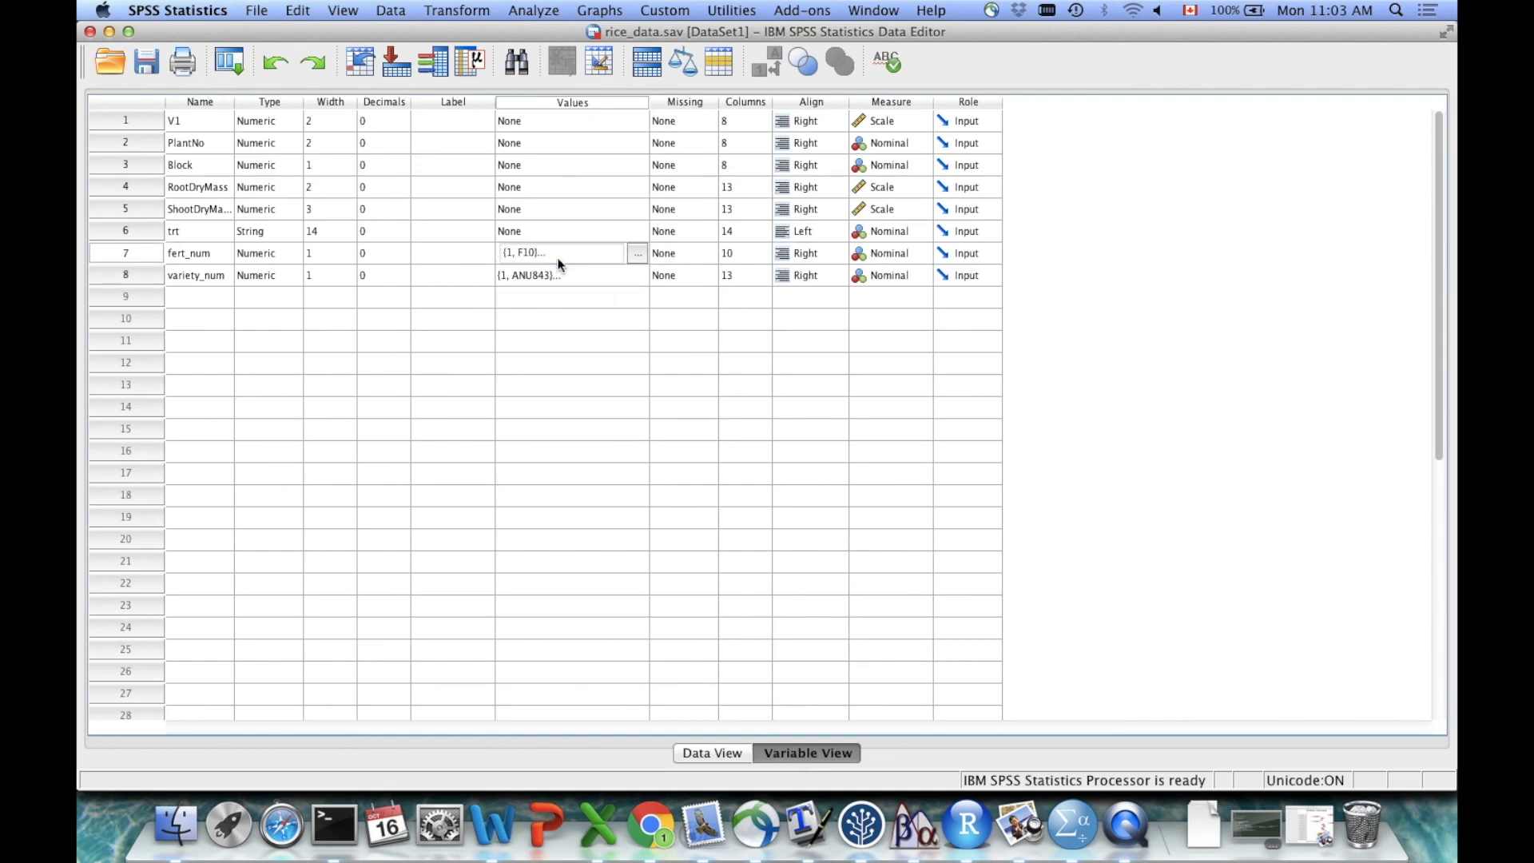
click(636, 254)
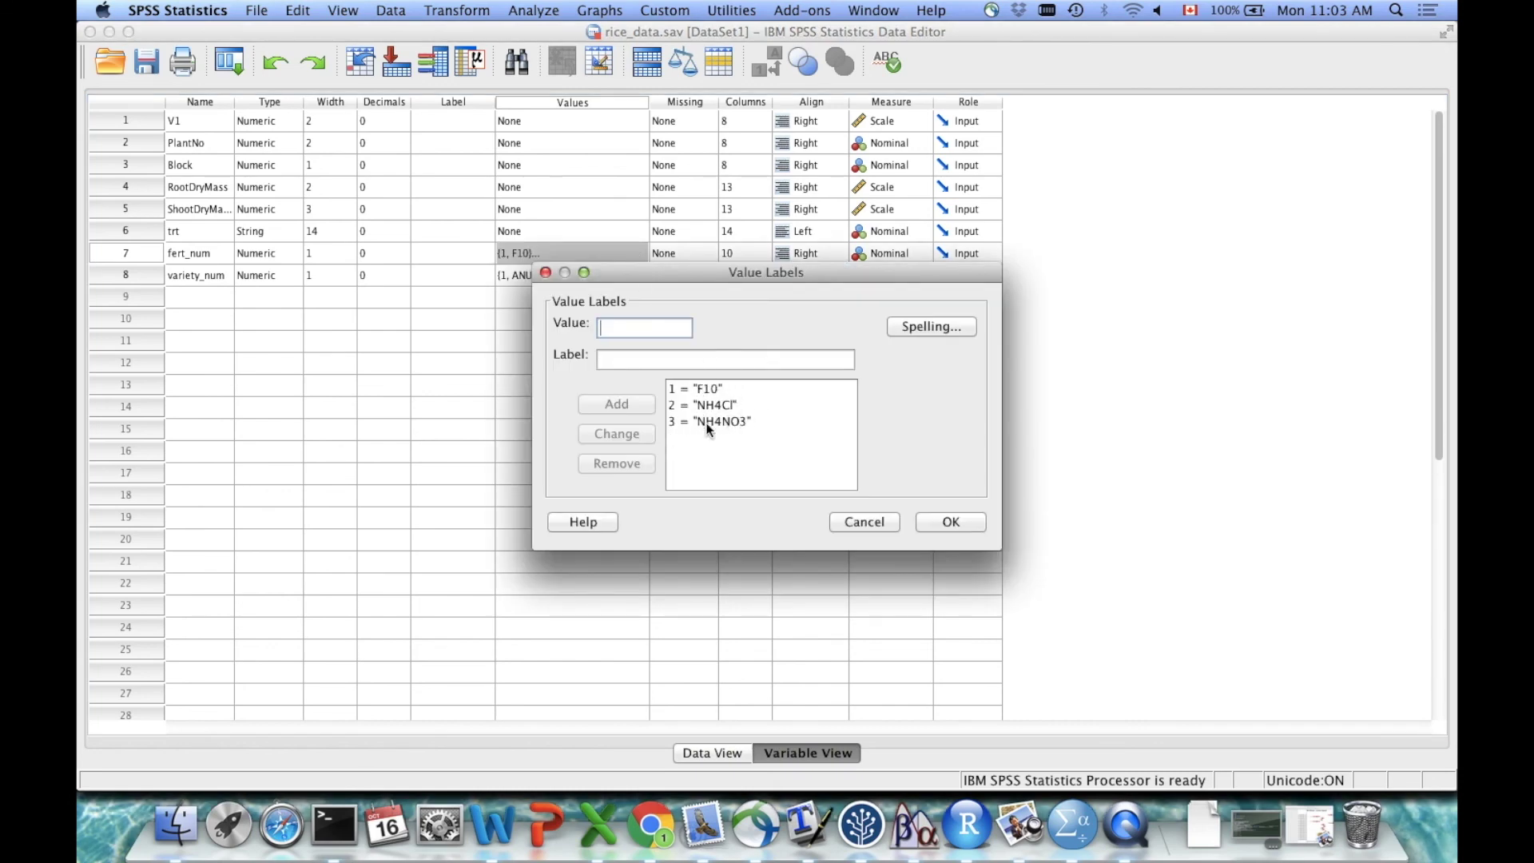
click(948, 511)
click(631, 275)
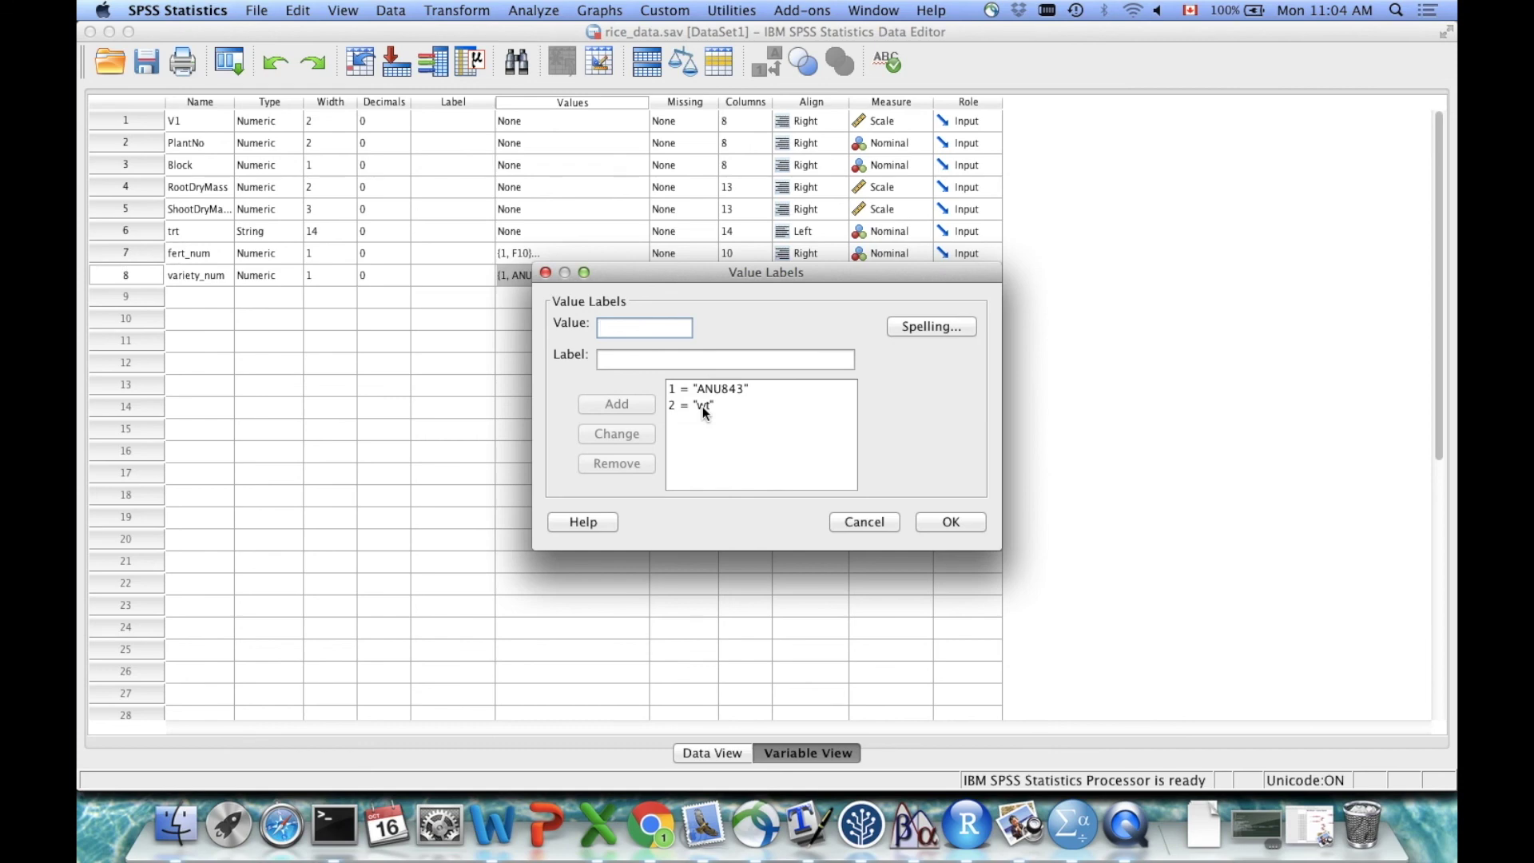
click(950, 527)
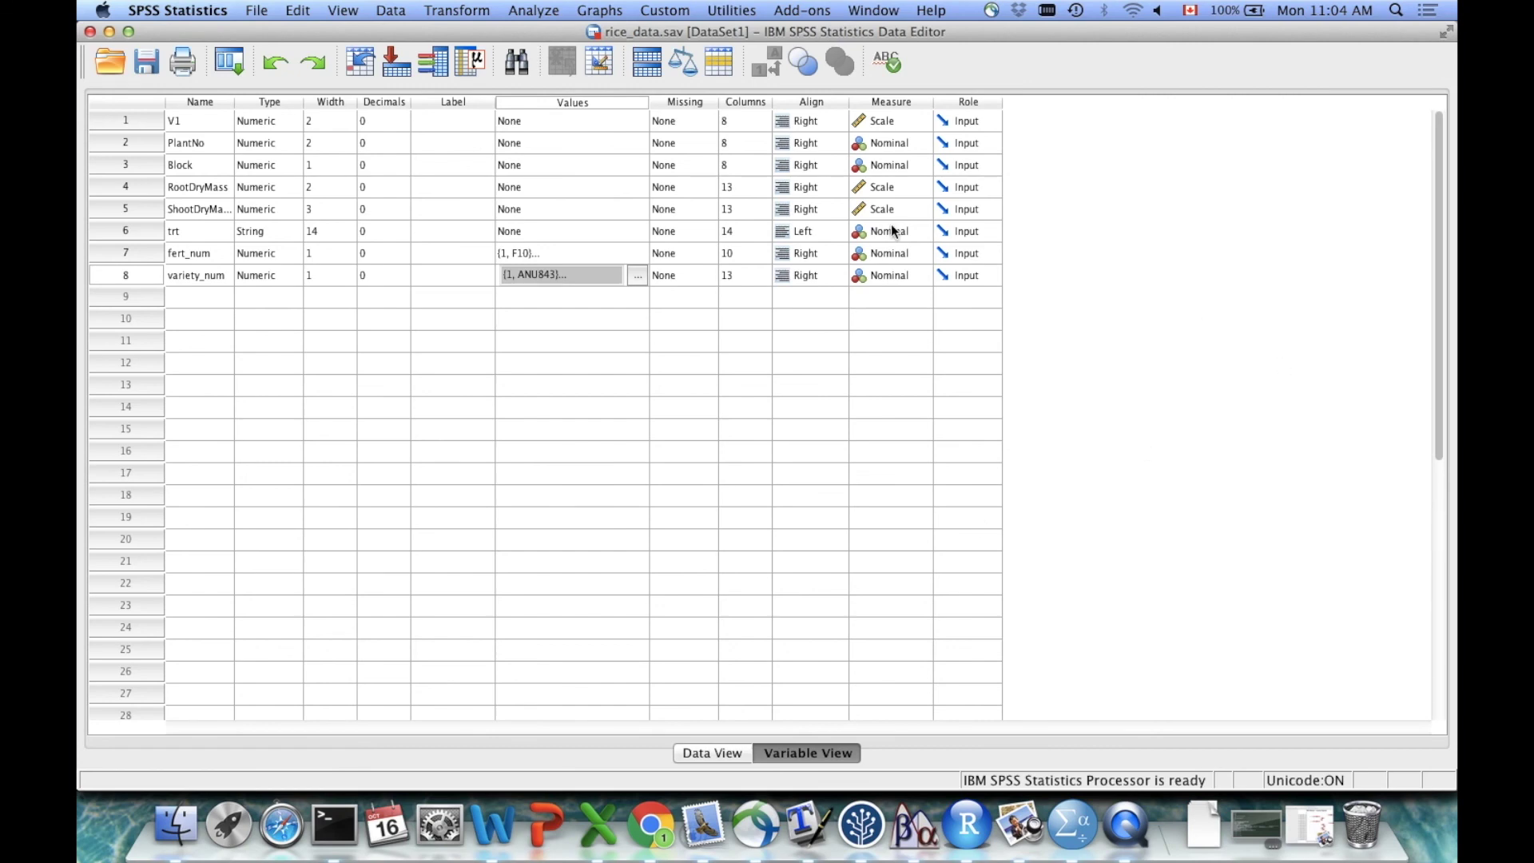
Step: Open One-Way ANOVA with ShootDryMass in the Dependent List and fert_num as Factor
click(552, 13)
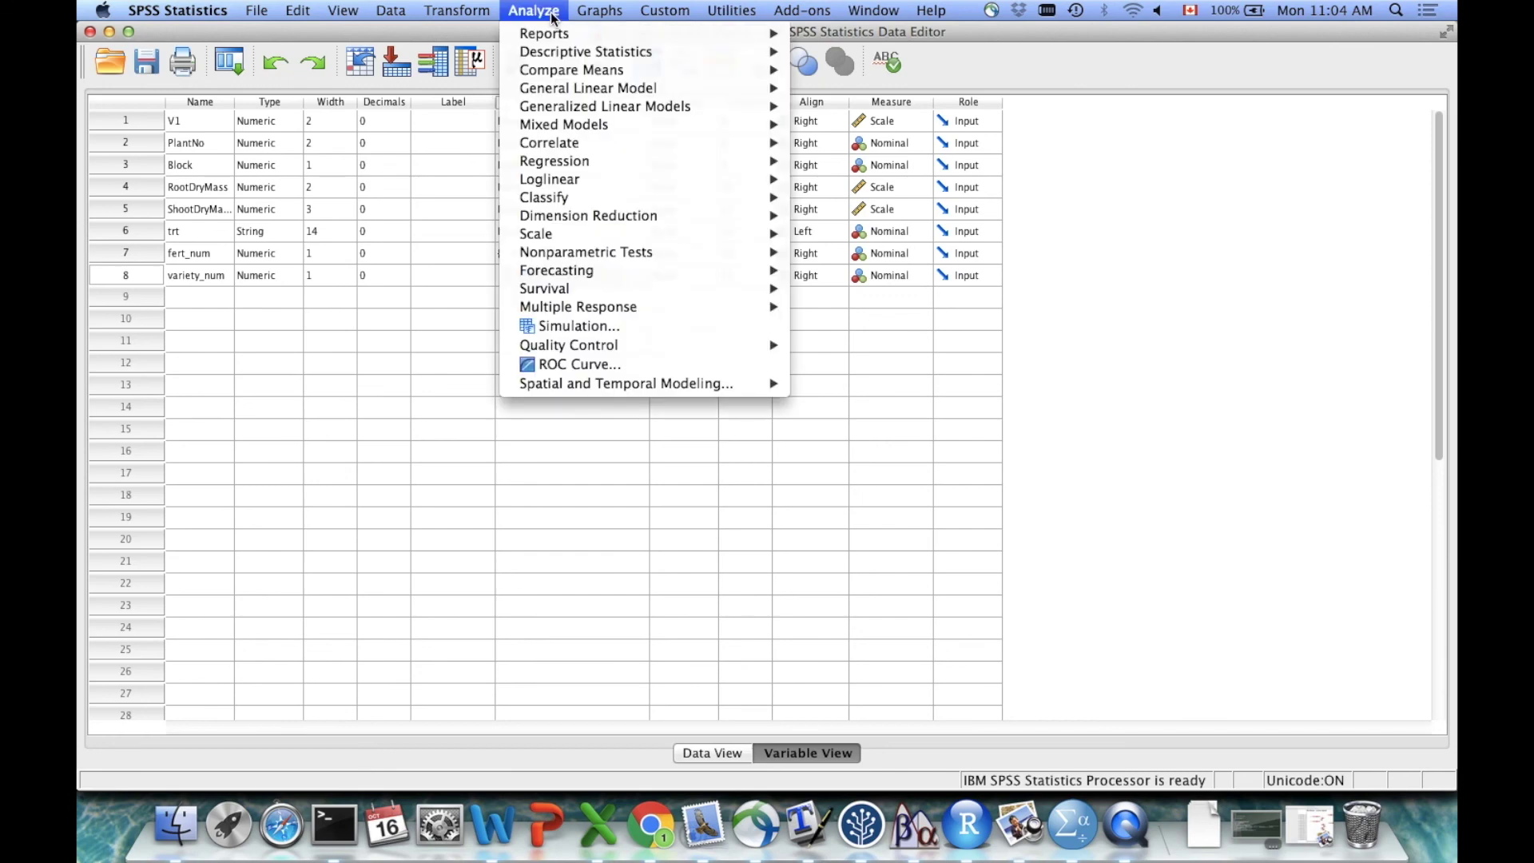
mouse_move(559, 73)
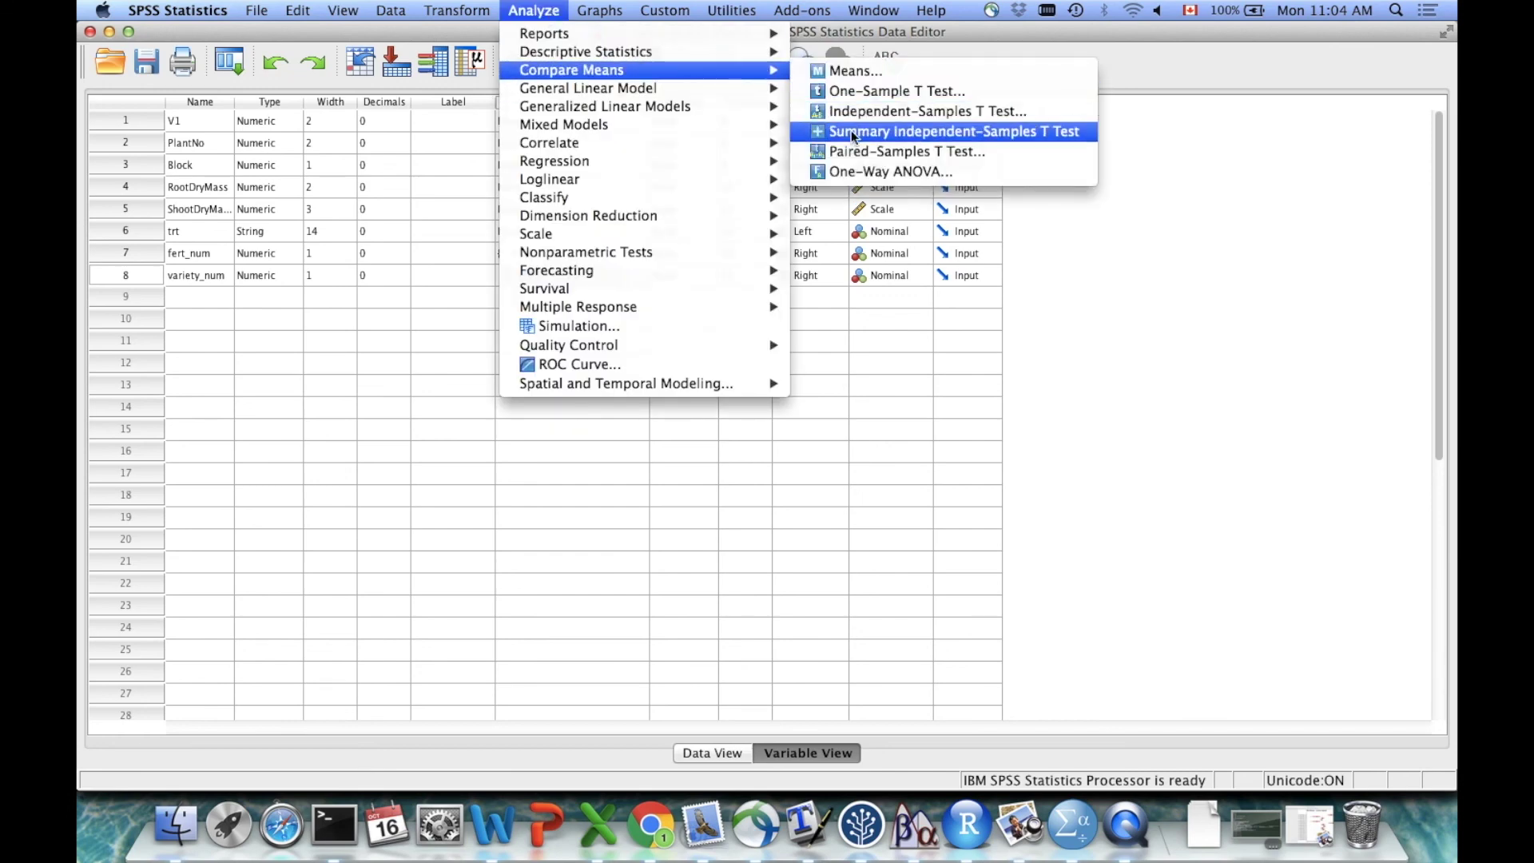
click(913, 170)
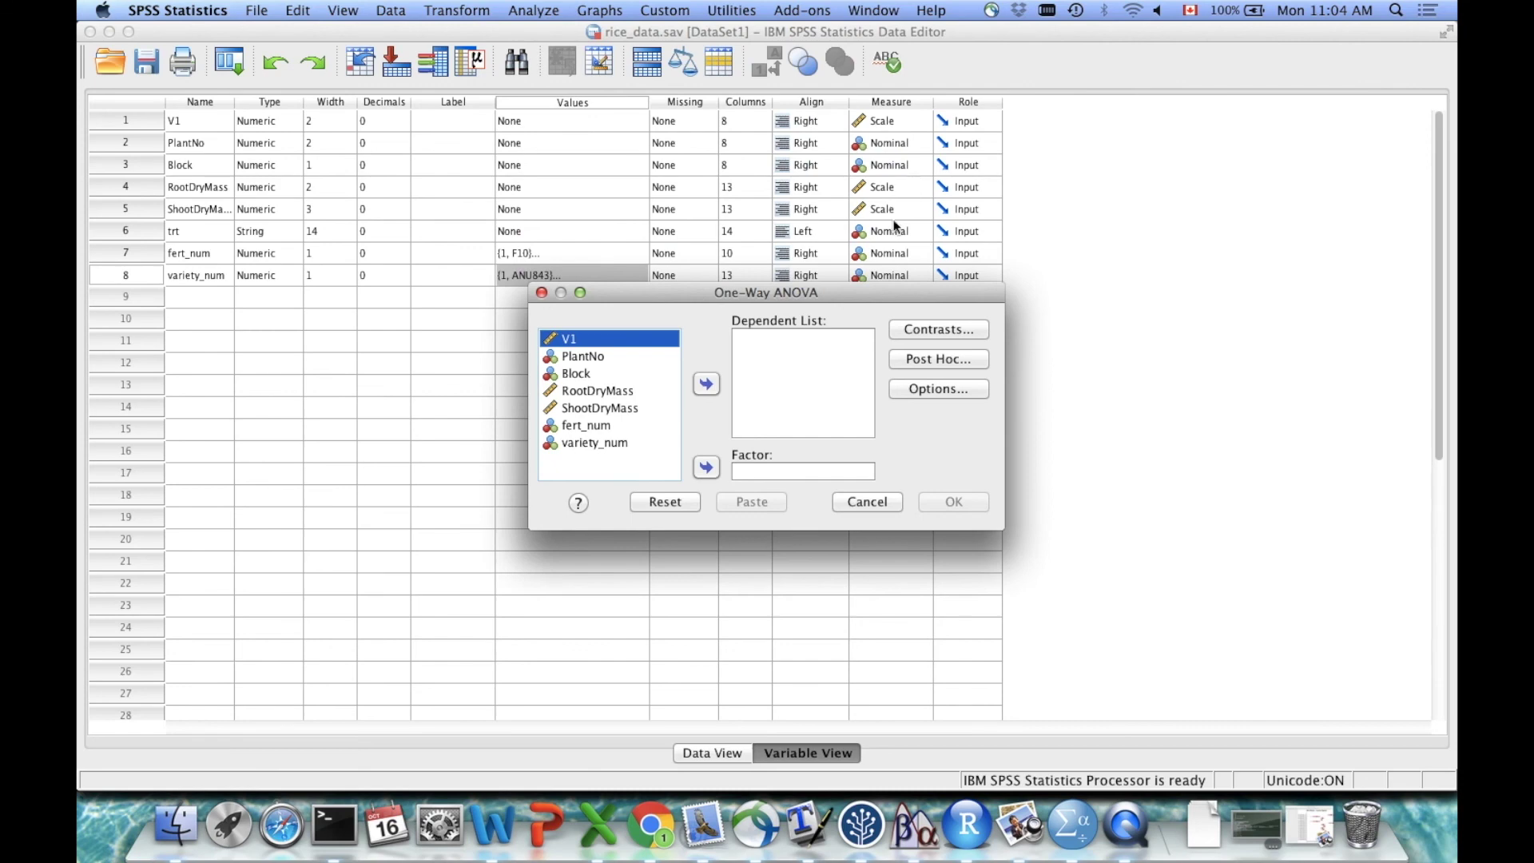
drag(933, 452, 1059, 526)
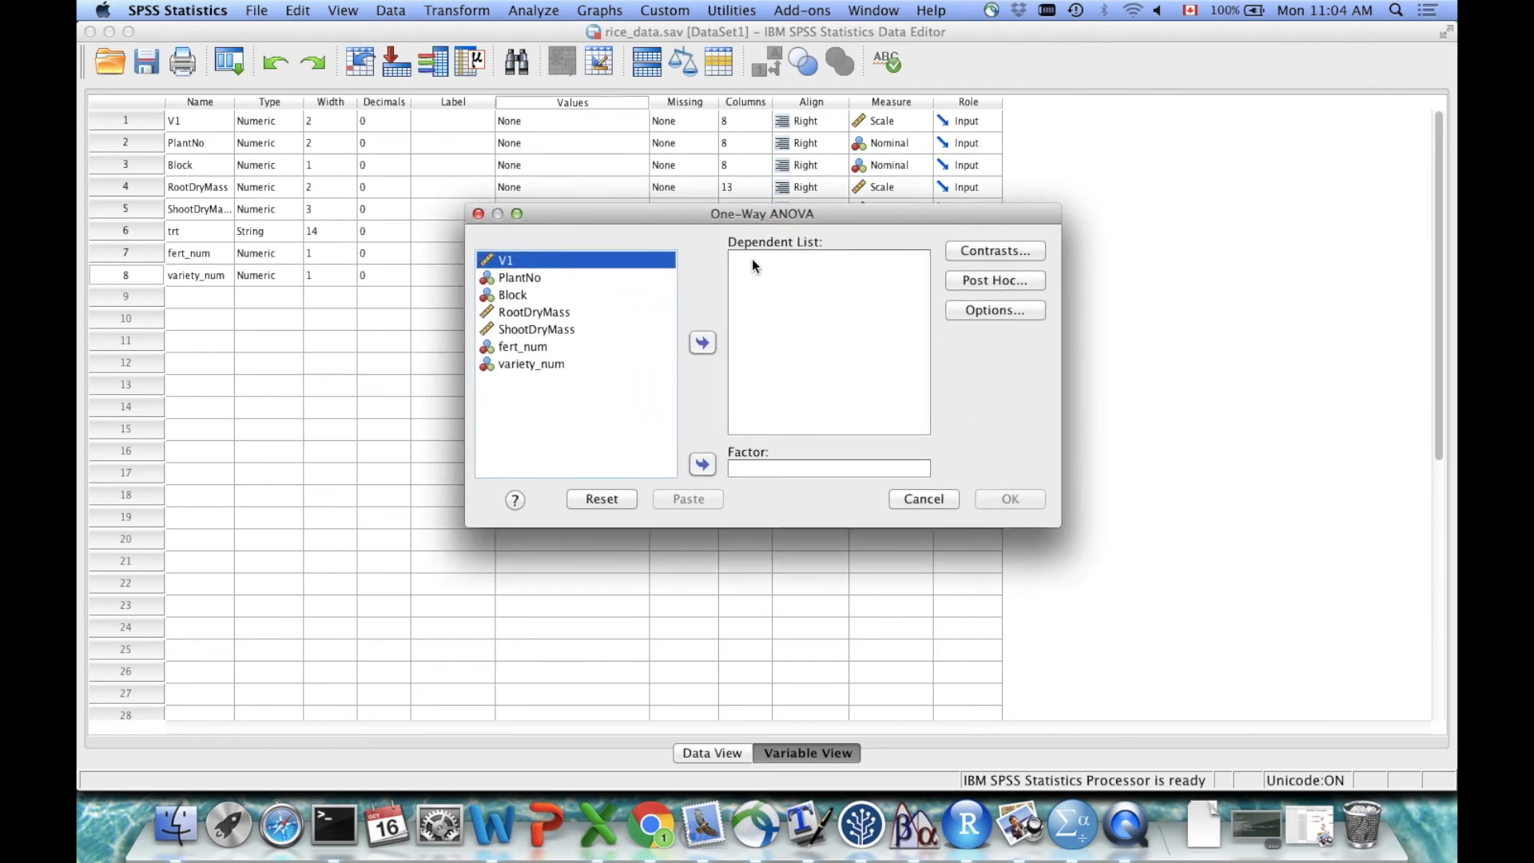
click(547, 332)
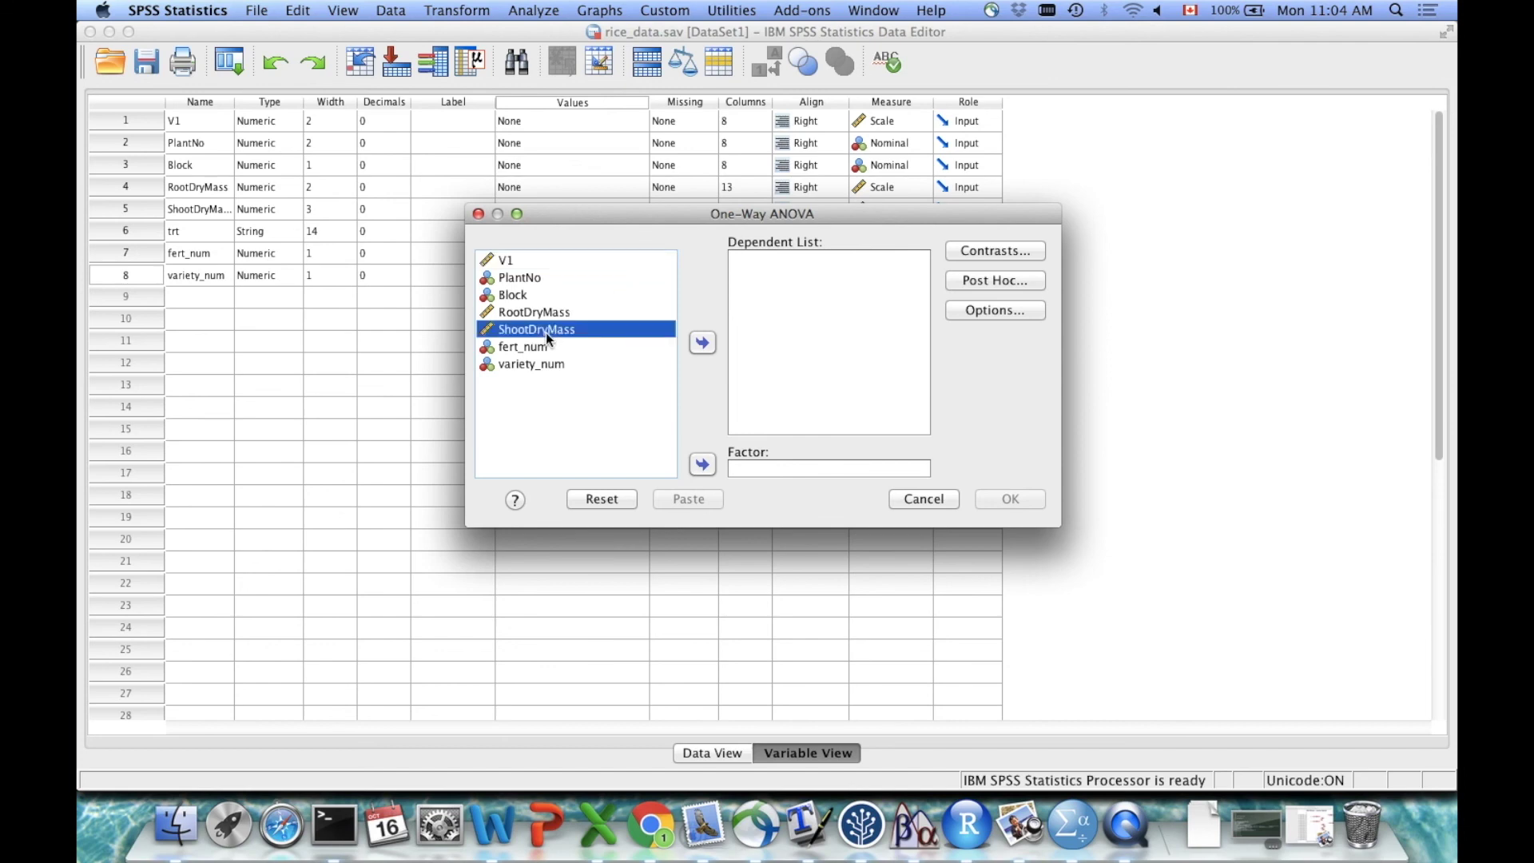
click(704, 344)
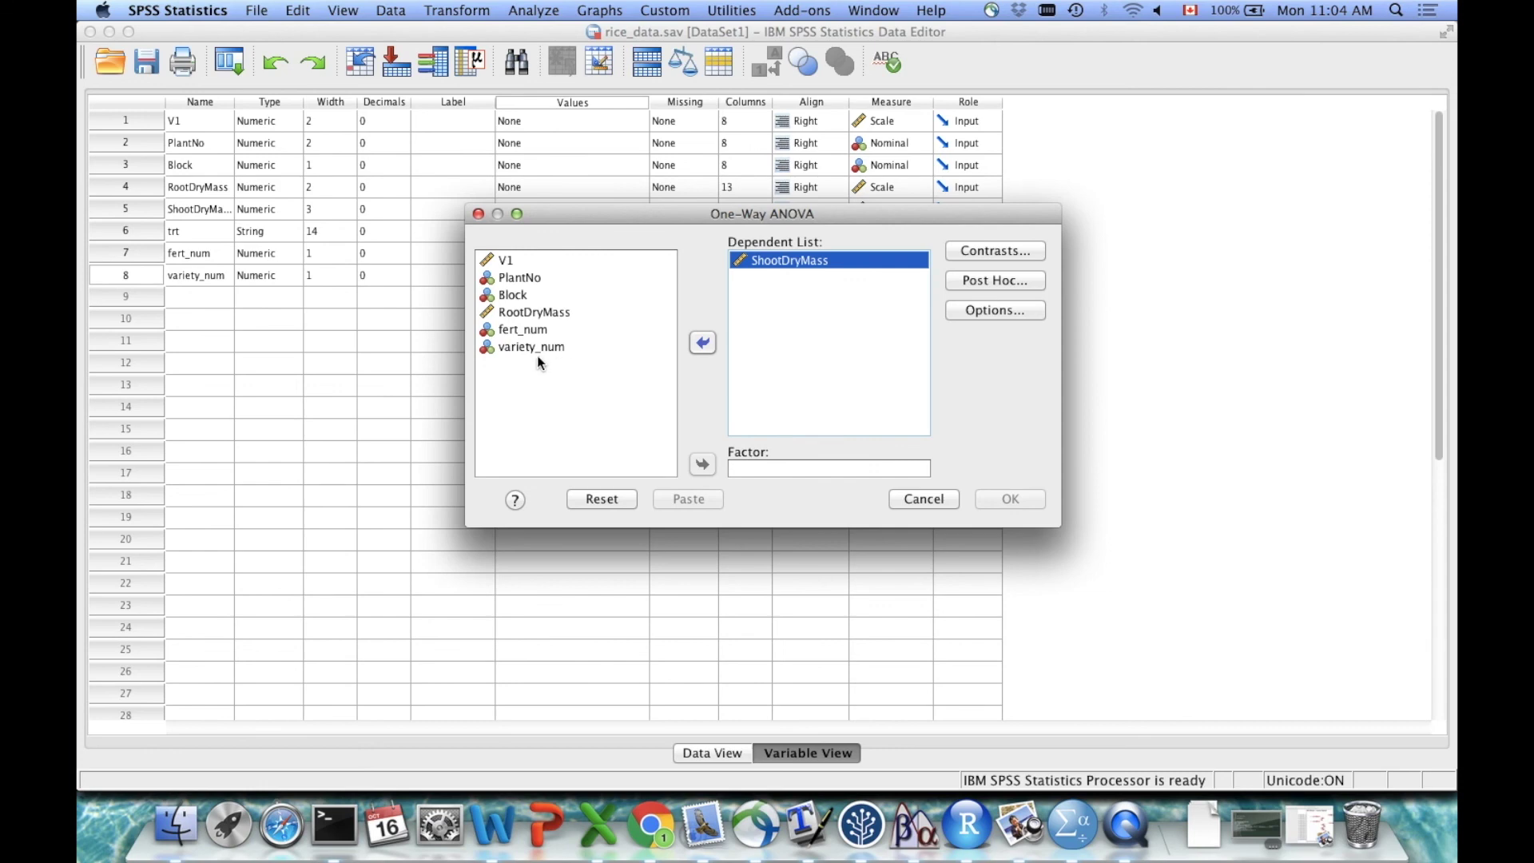
click(525, 330)
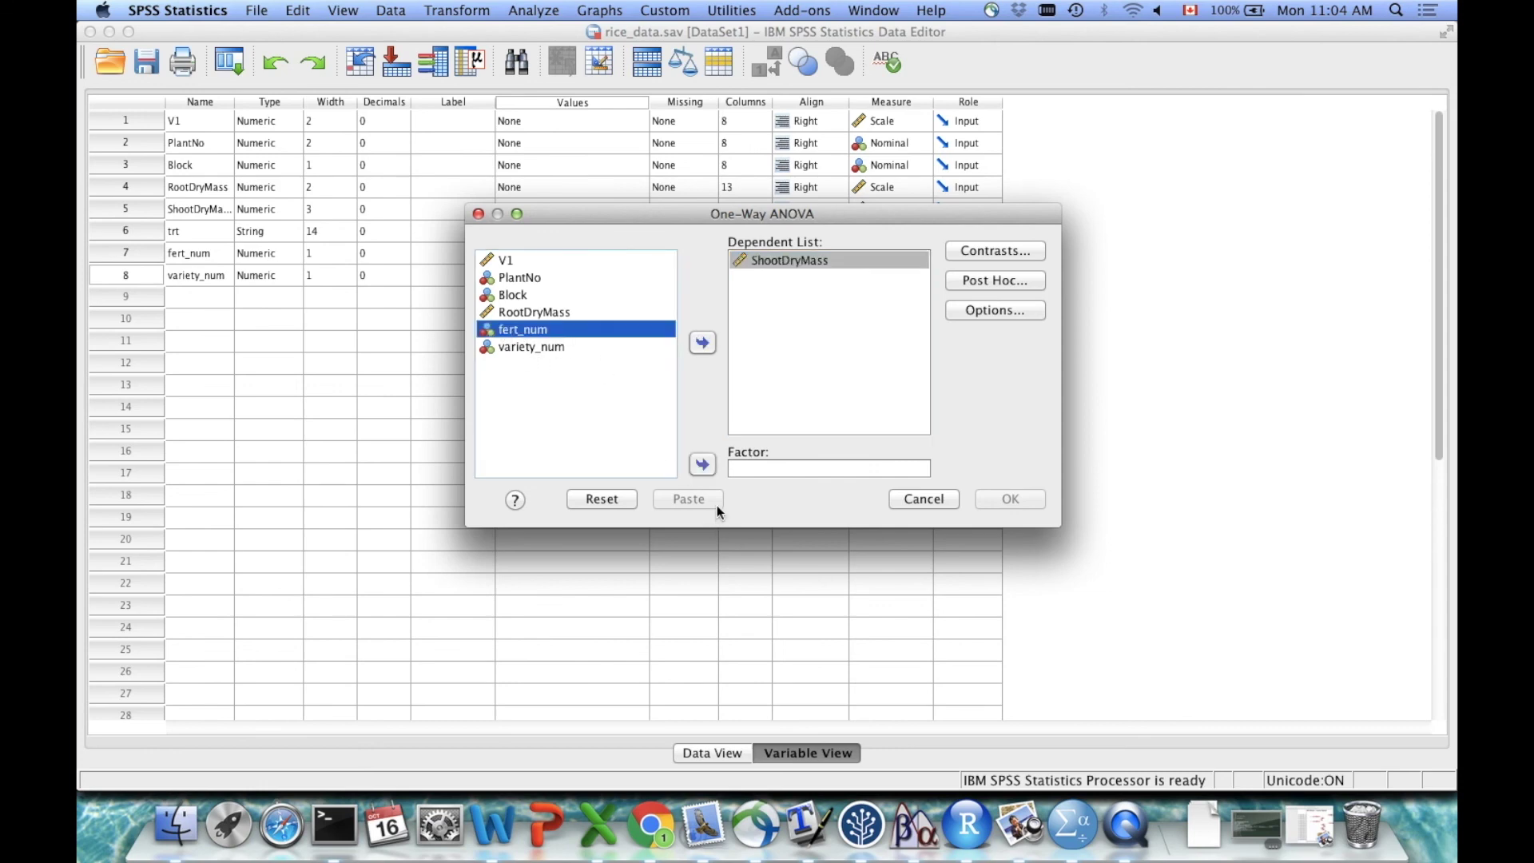
click(701, 466)
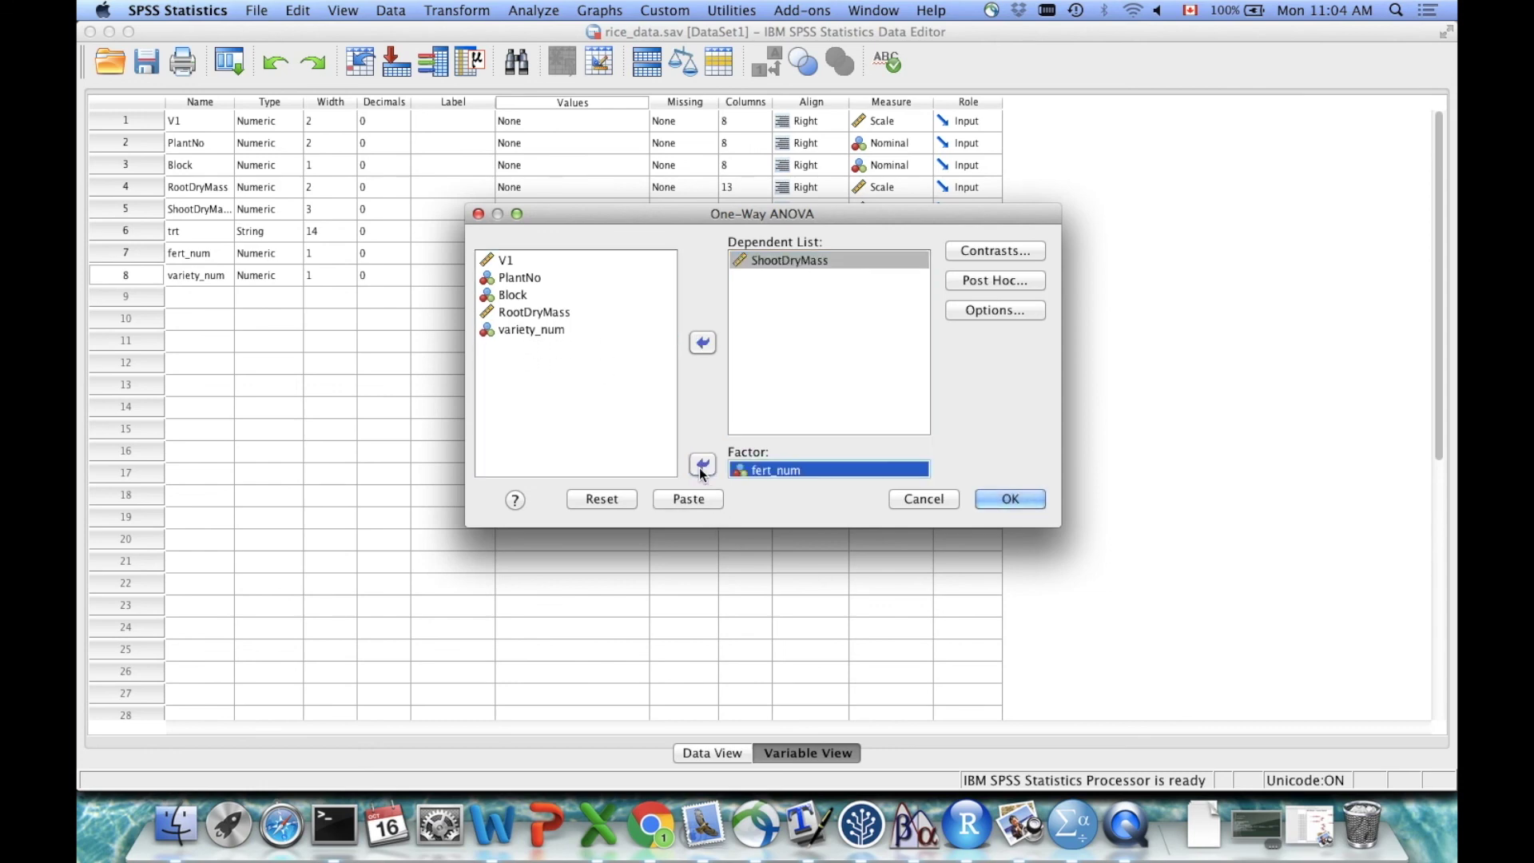
Step: In Post Hoc, tick Bonferroni, Tukey and Scheffe, then return to the ANOVA dialog
click(995, 280)
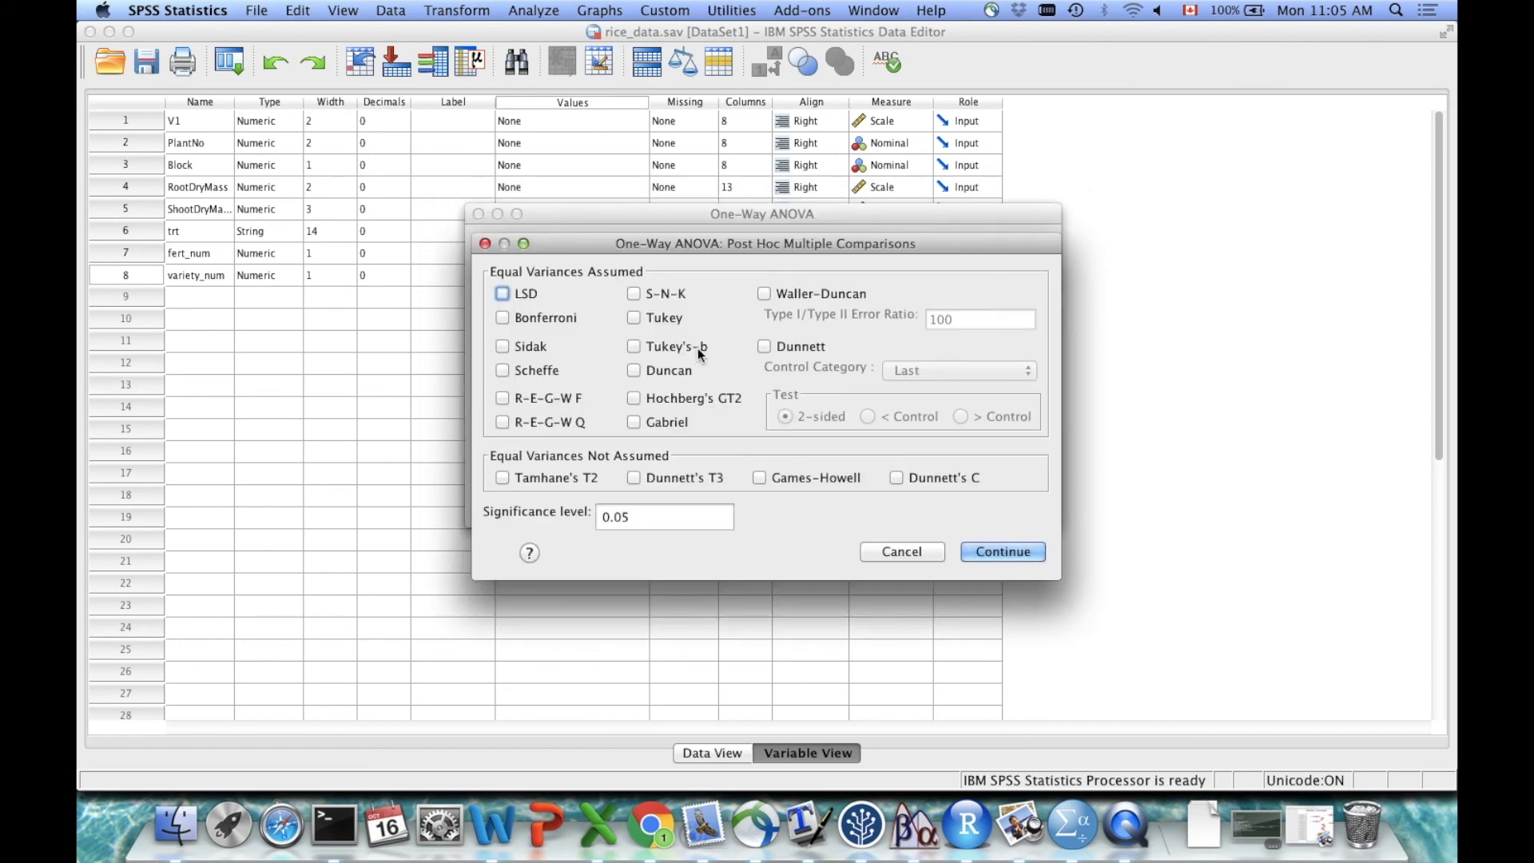
drag(788, 232, 770, 115)
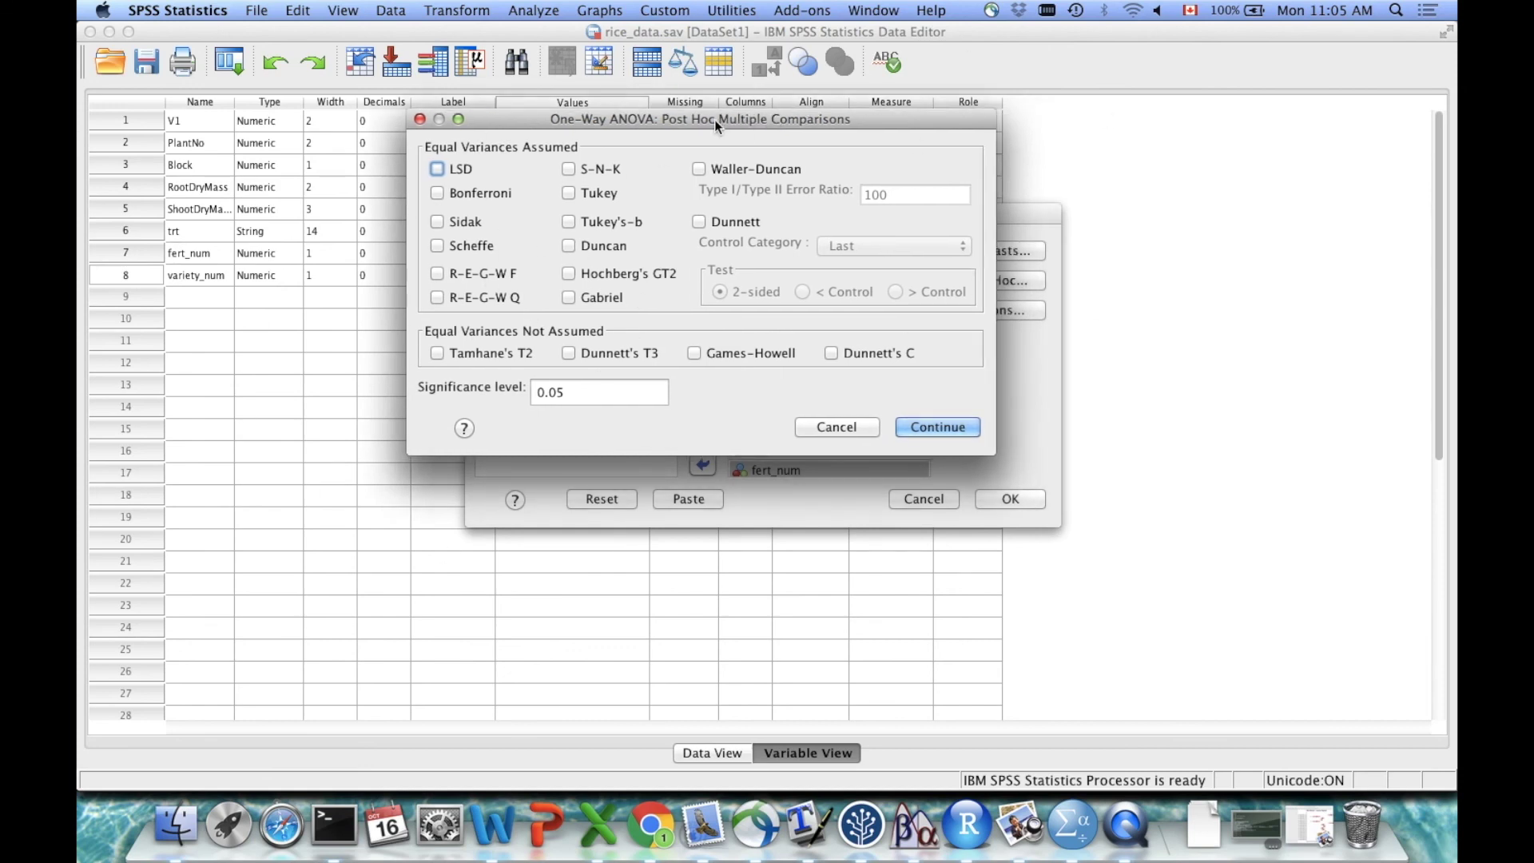
drag(715, 118, 696, 107)
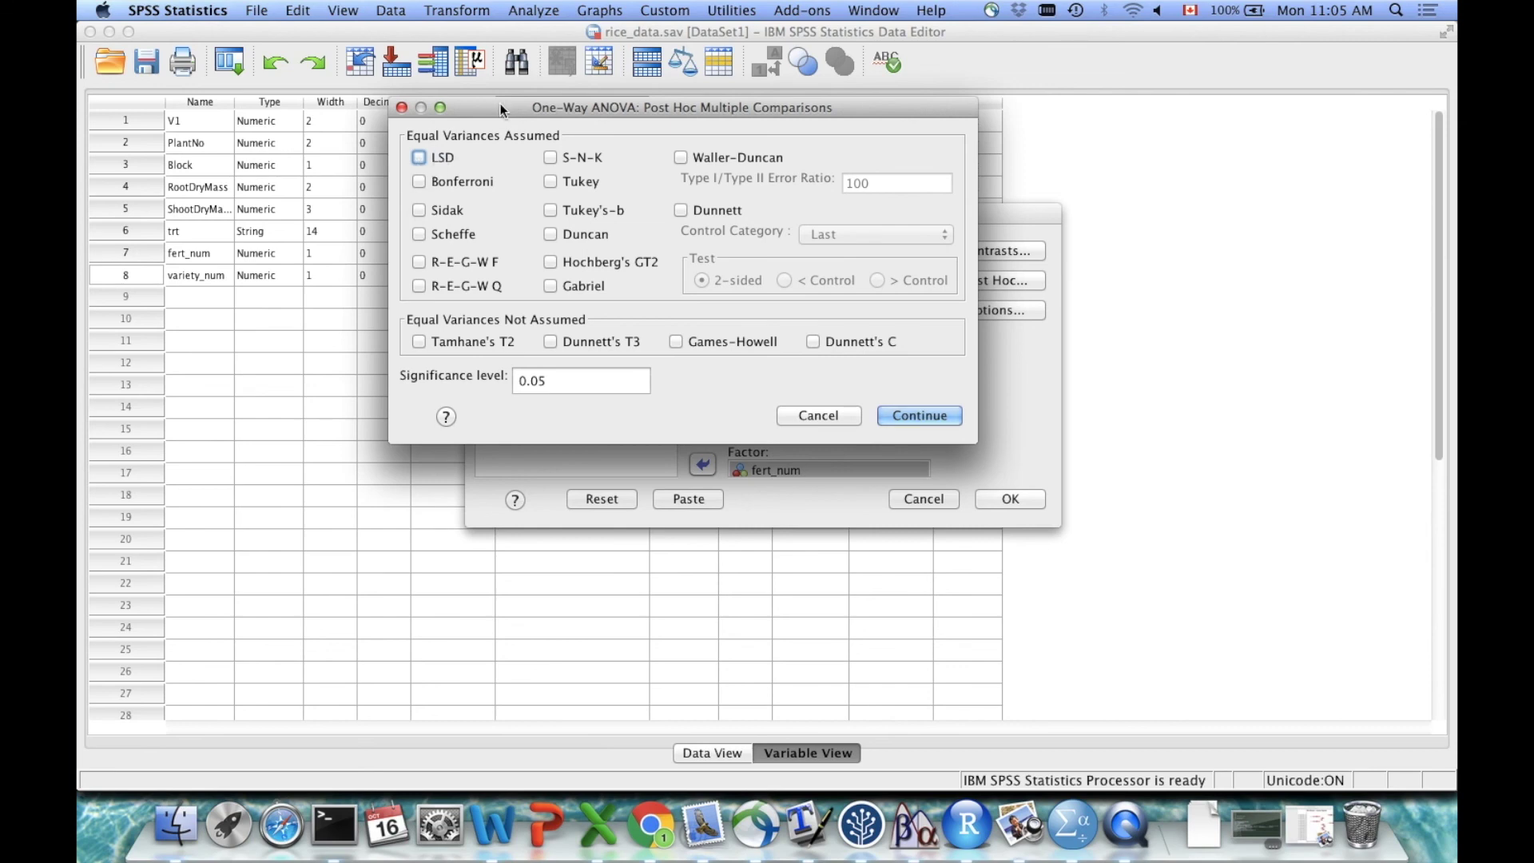
drag(500, 103, 497, 103)
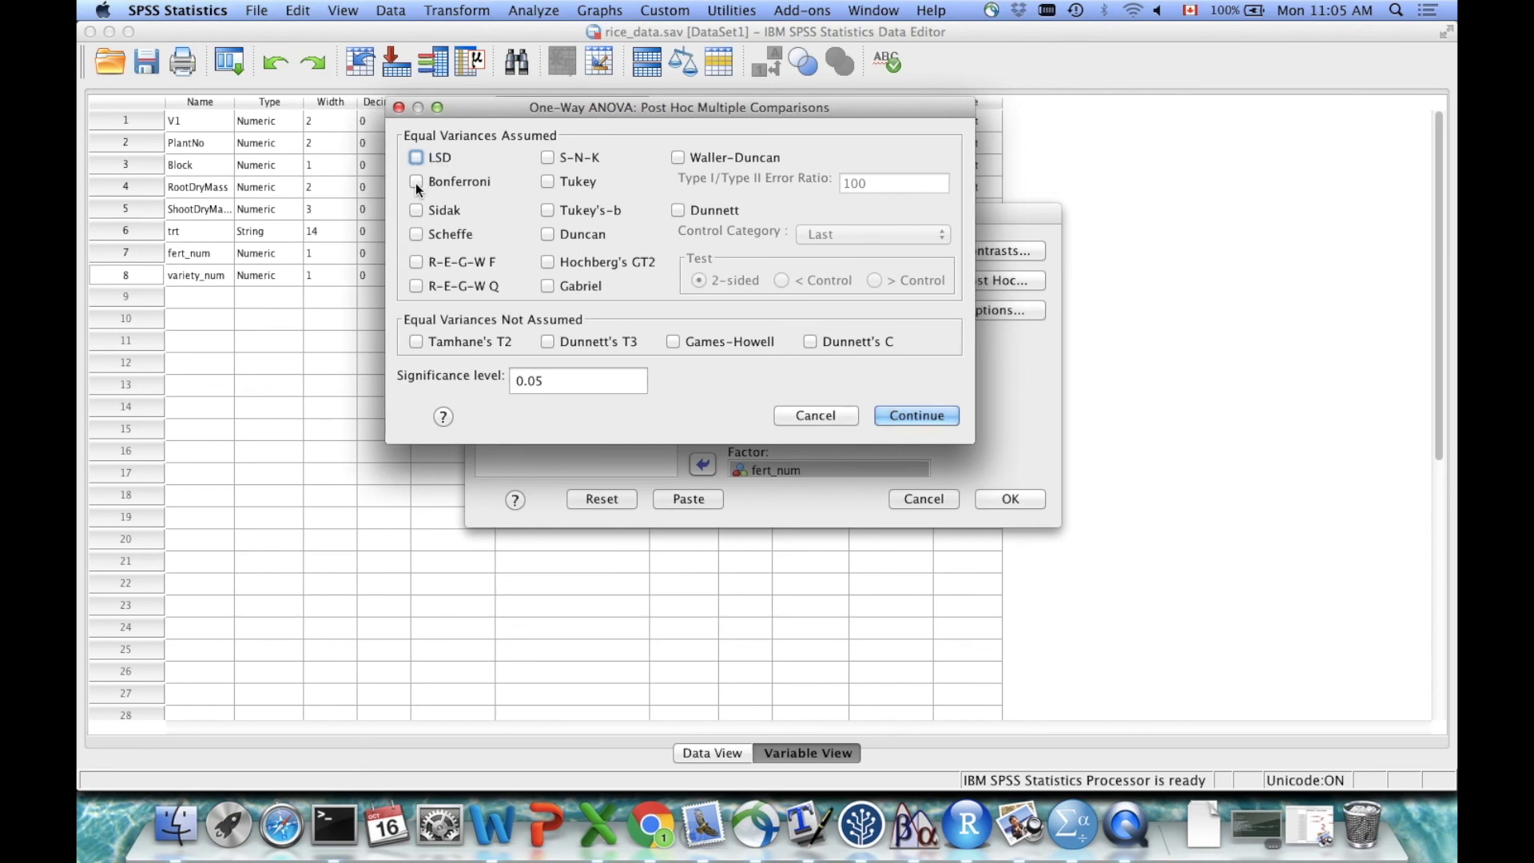
click(415, 182)
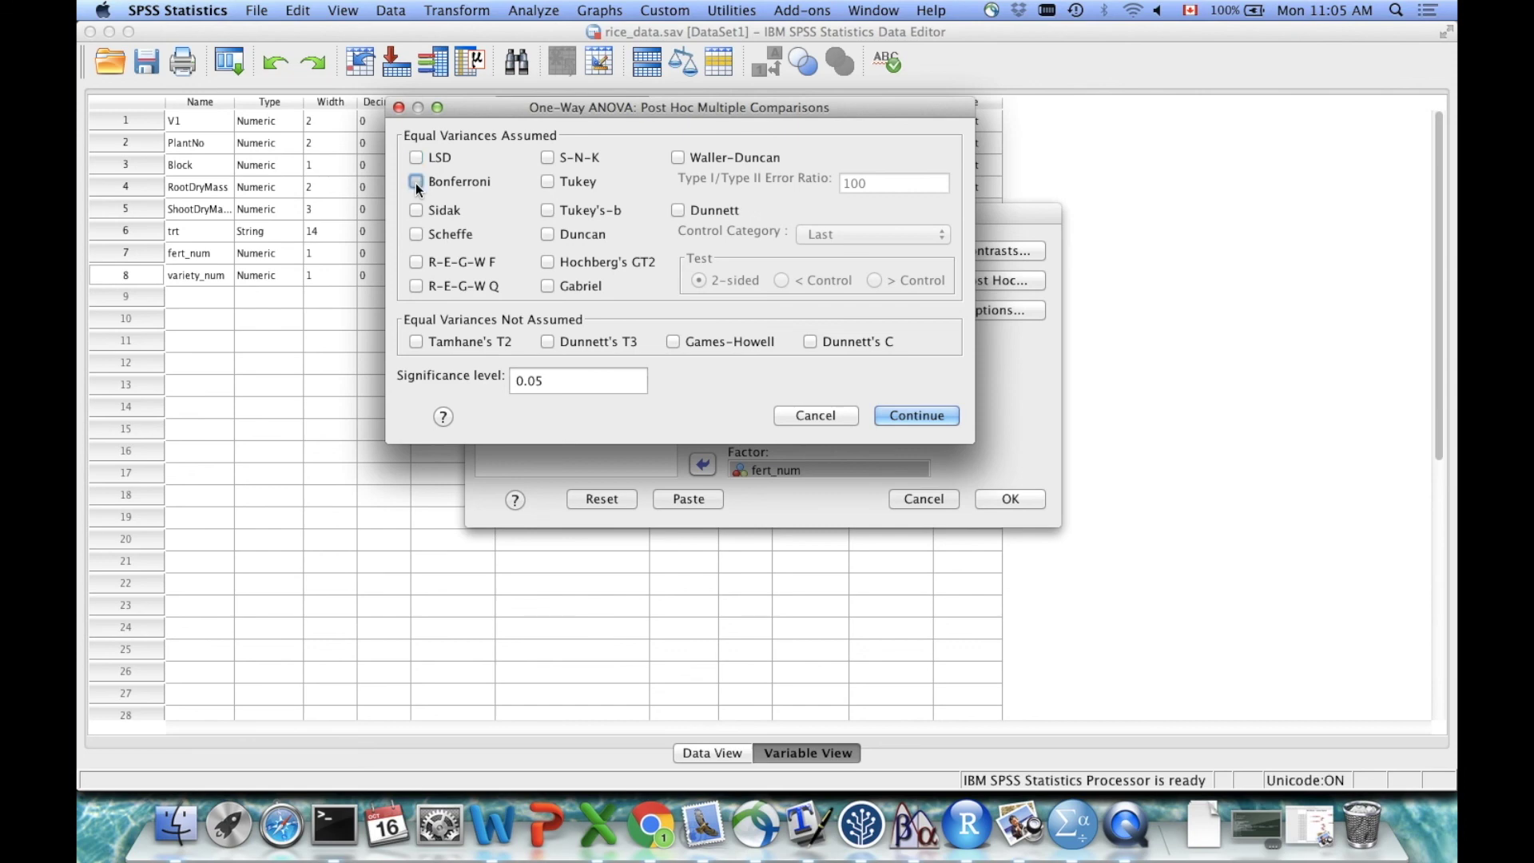
click(547, 182)
click(416, 235)
click(911, 415)
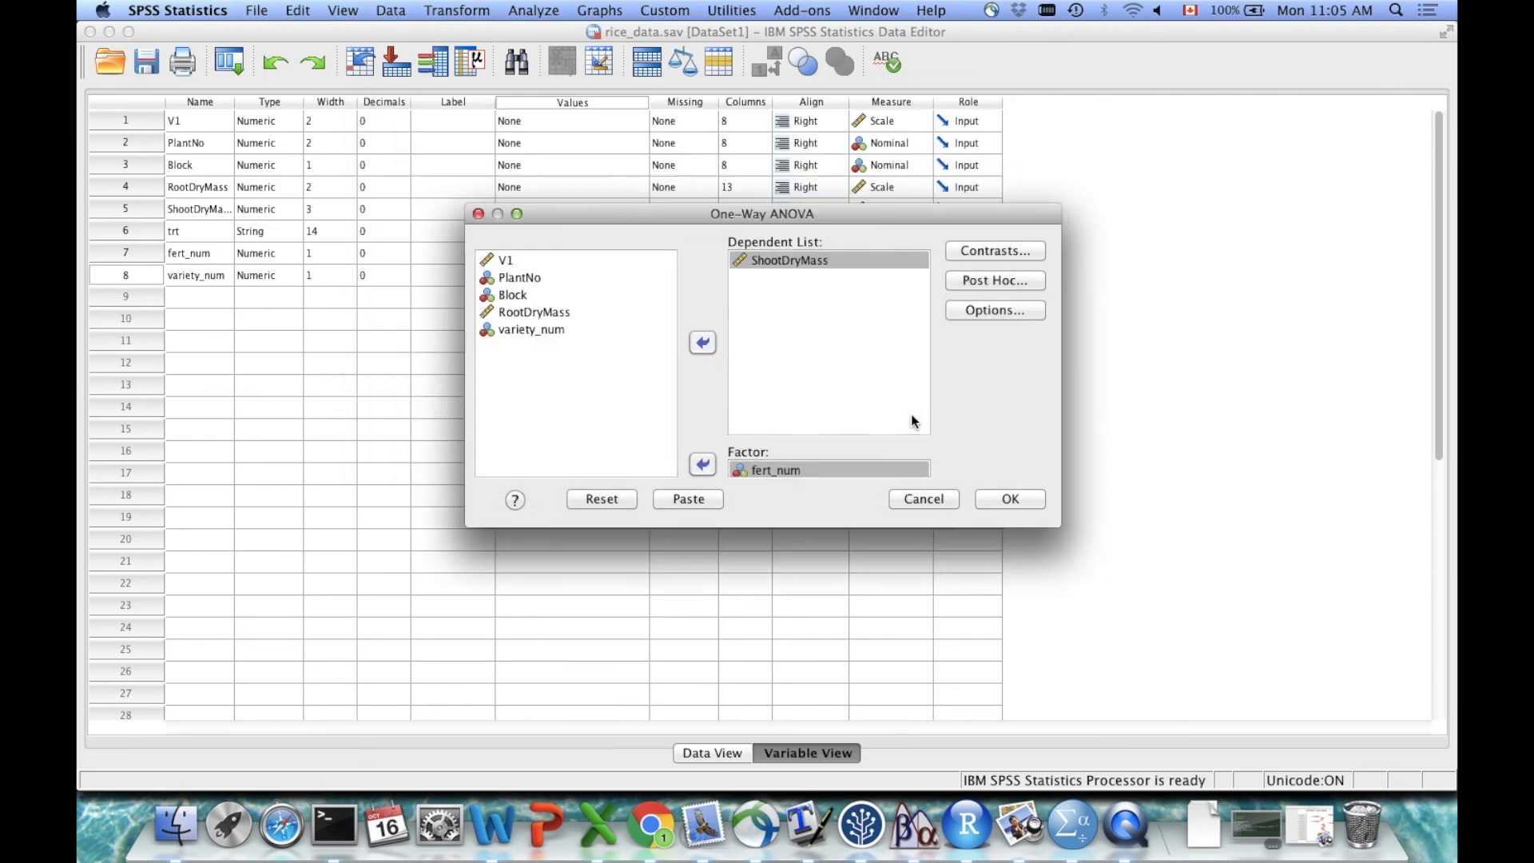
Step: Tick Descriptive in the One-Way ANOVA Options and return to the main dialog
click(1005, 313)
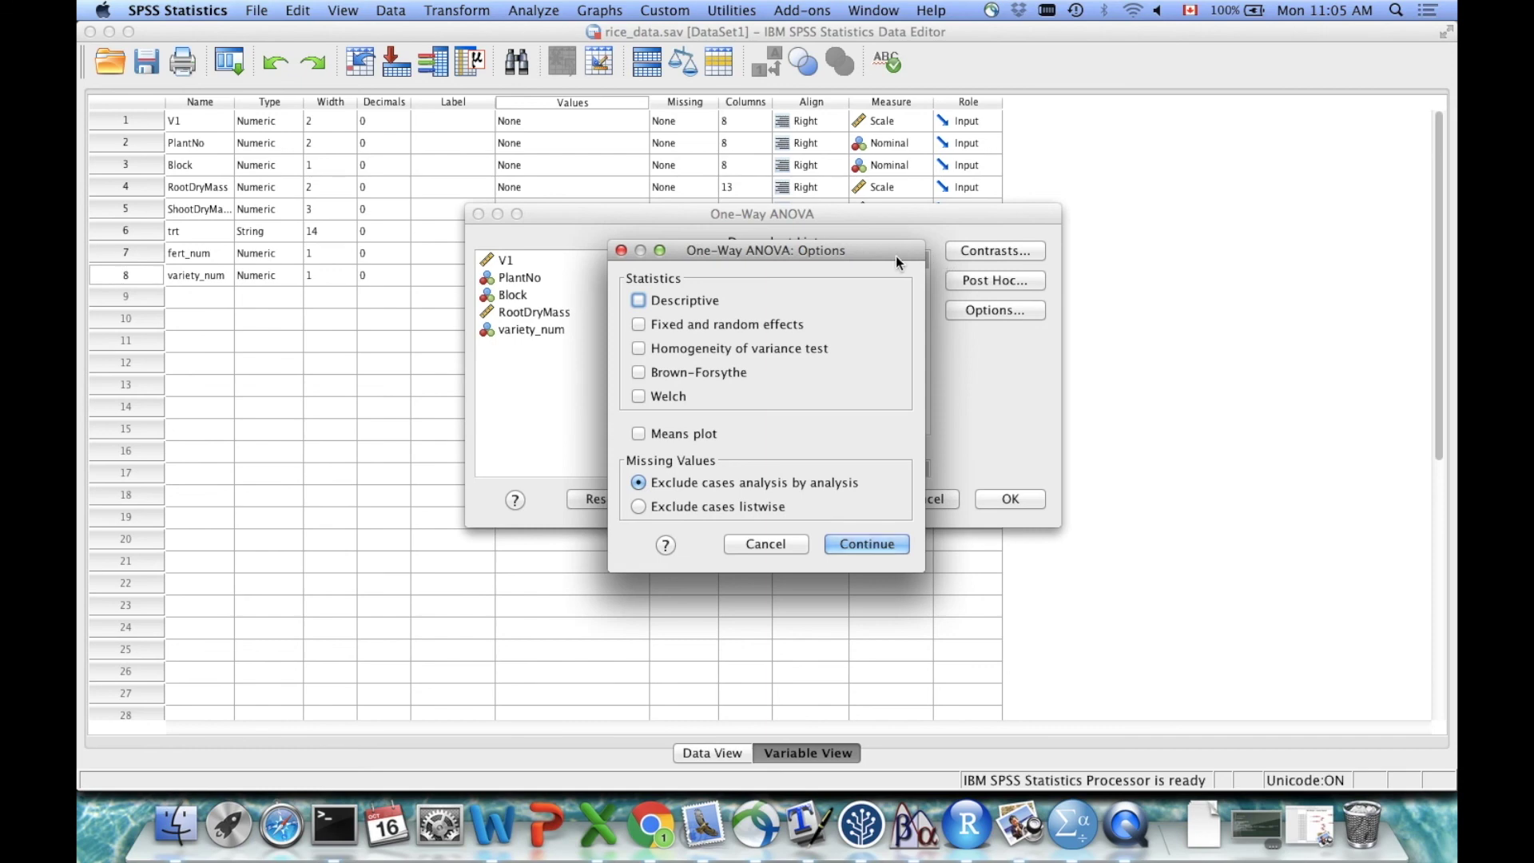
drag(895, 255, 887, 221)
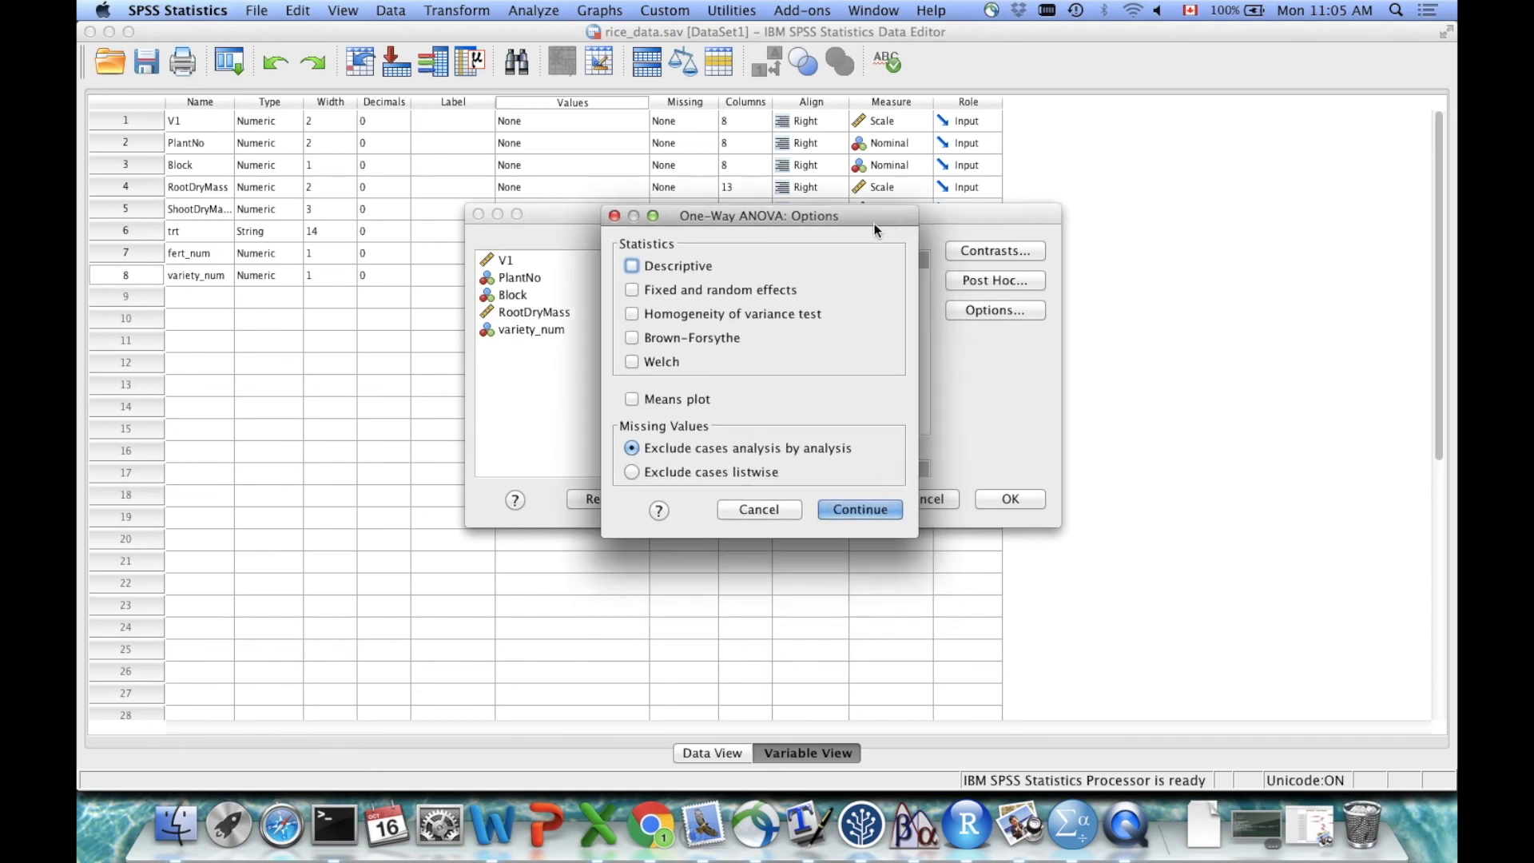
click(633, 266)
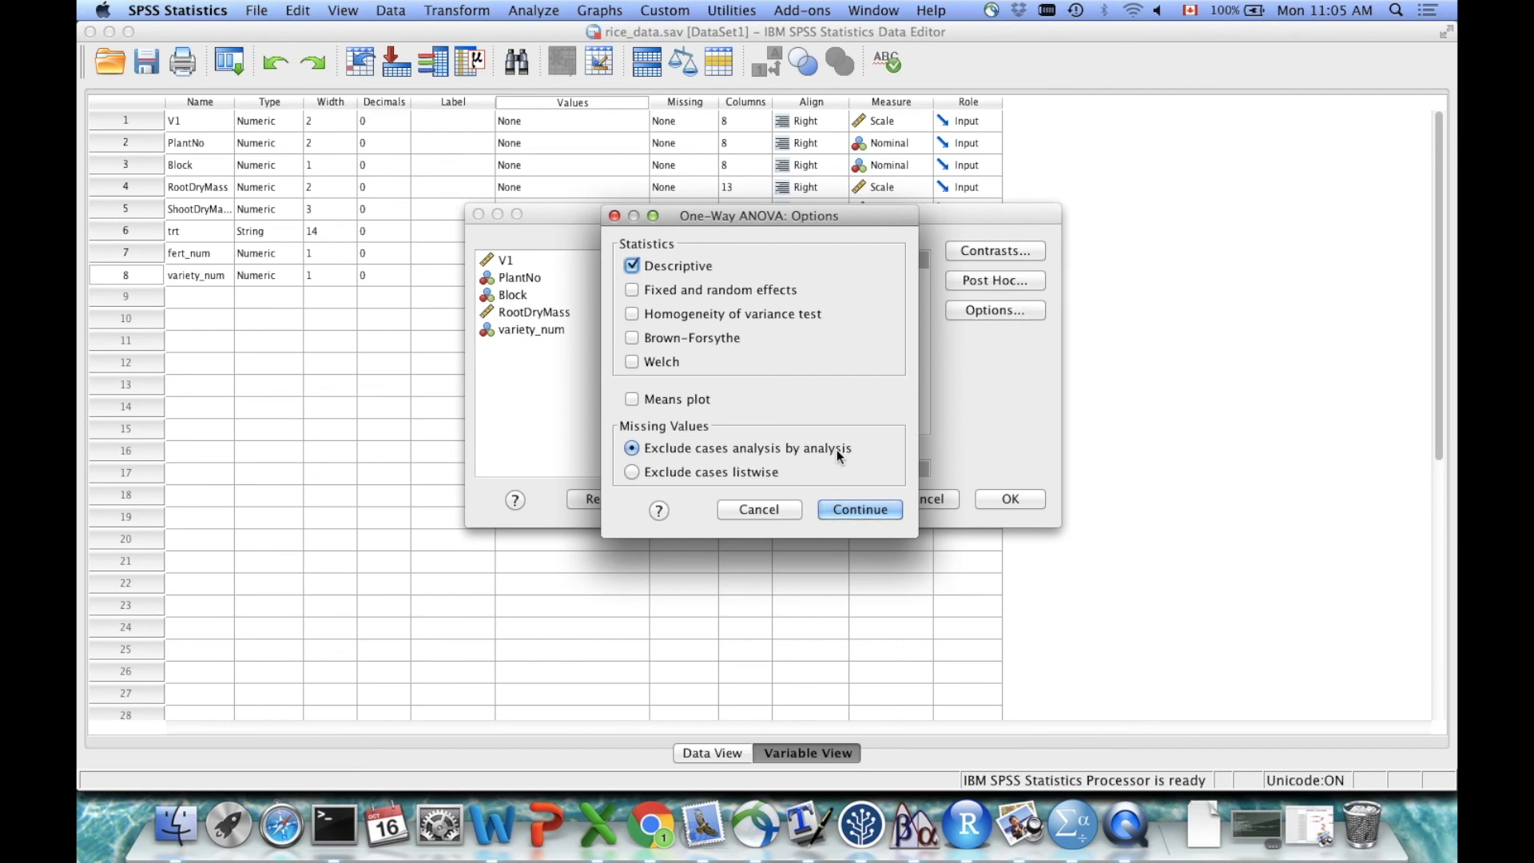
click(858, 510)
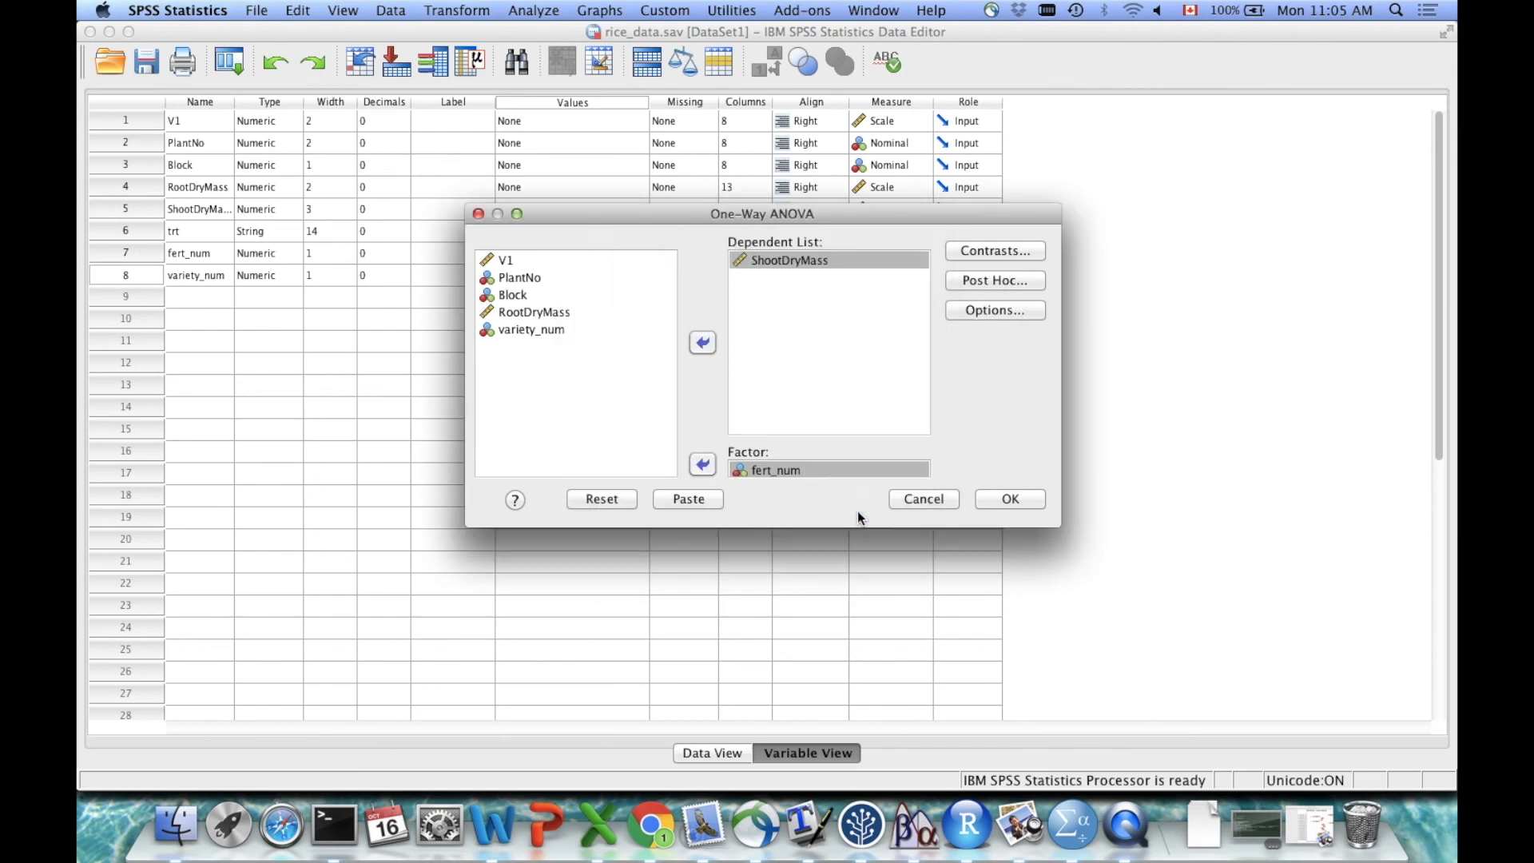
Step: Run the one-way ANOVA and select its ANOVA table (F = 2.820, Sig. .066)
click(1011, 498)
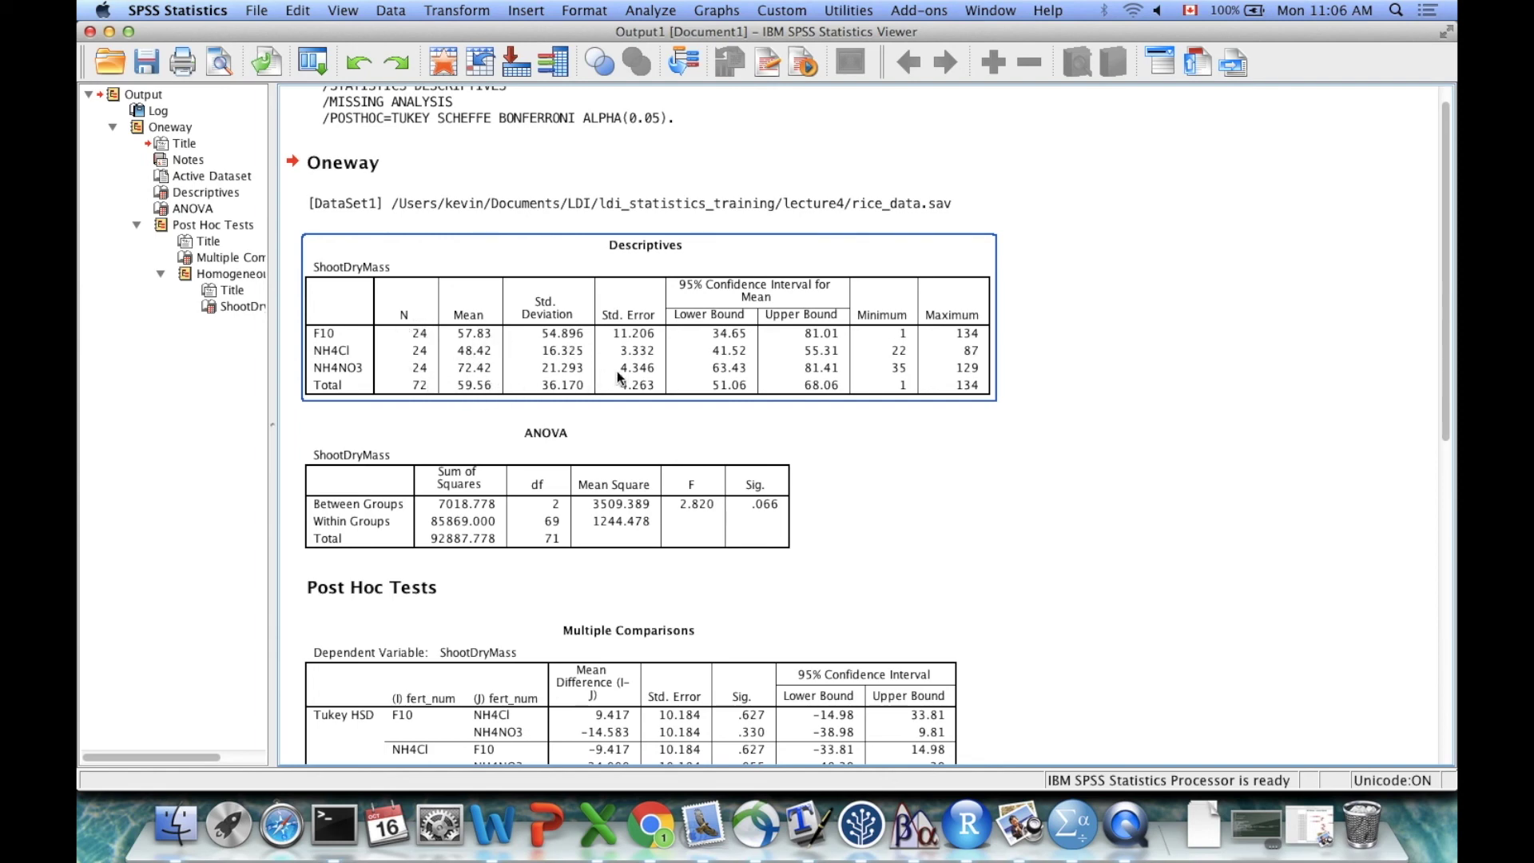
click(1003, 432)
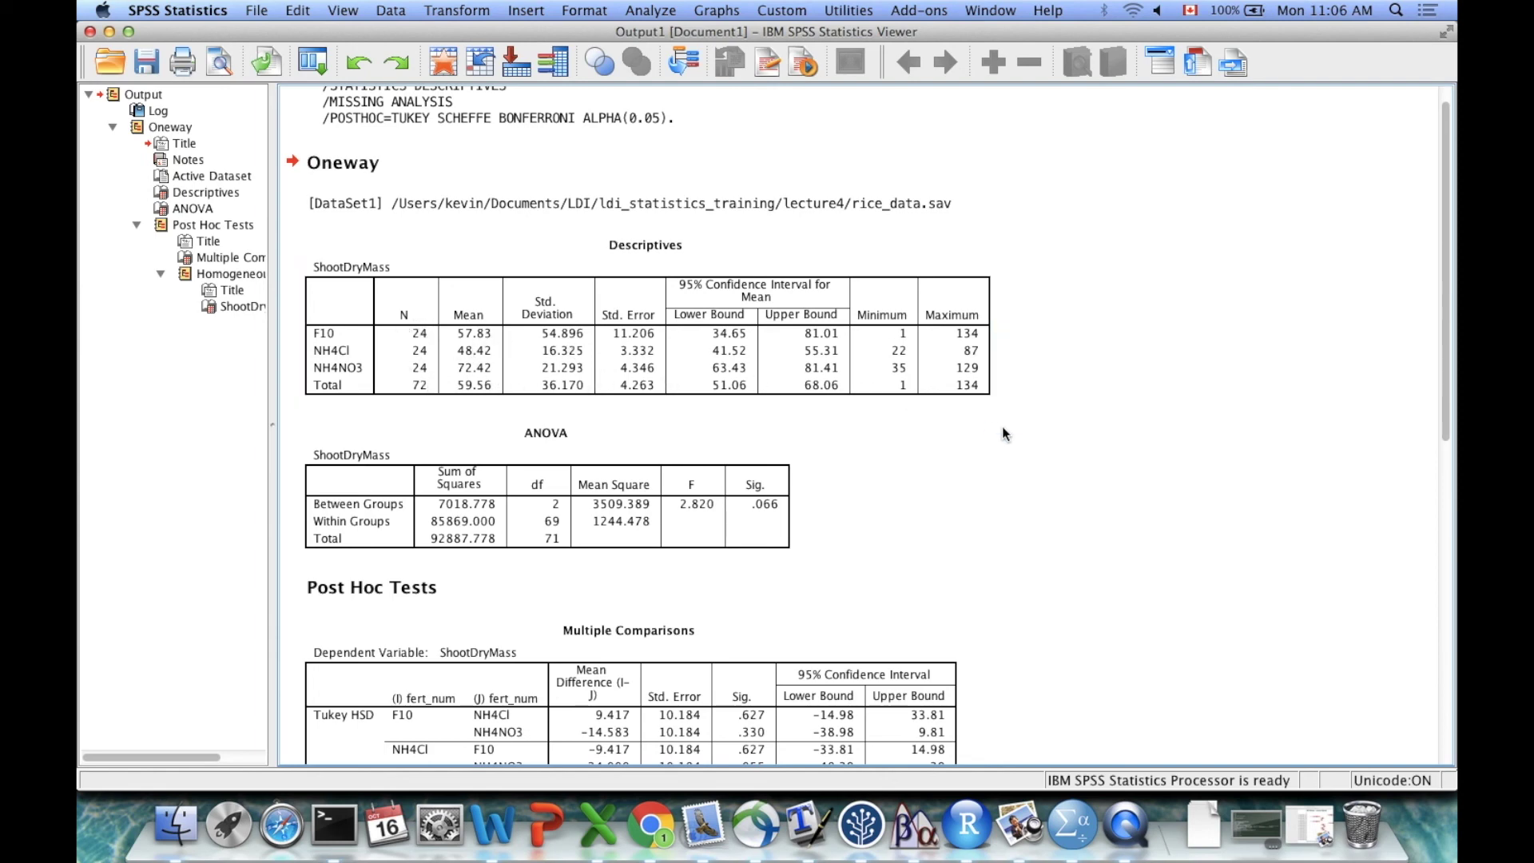
scroll(1096, 429, down, 5)
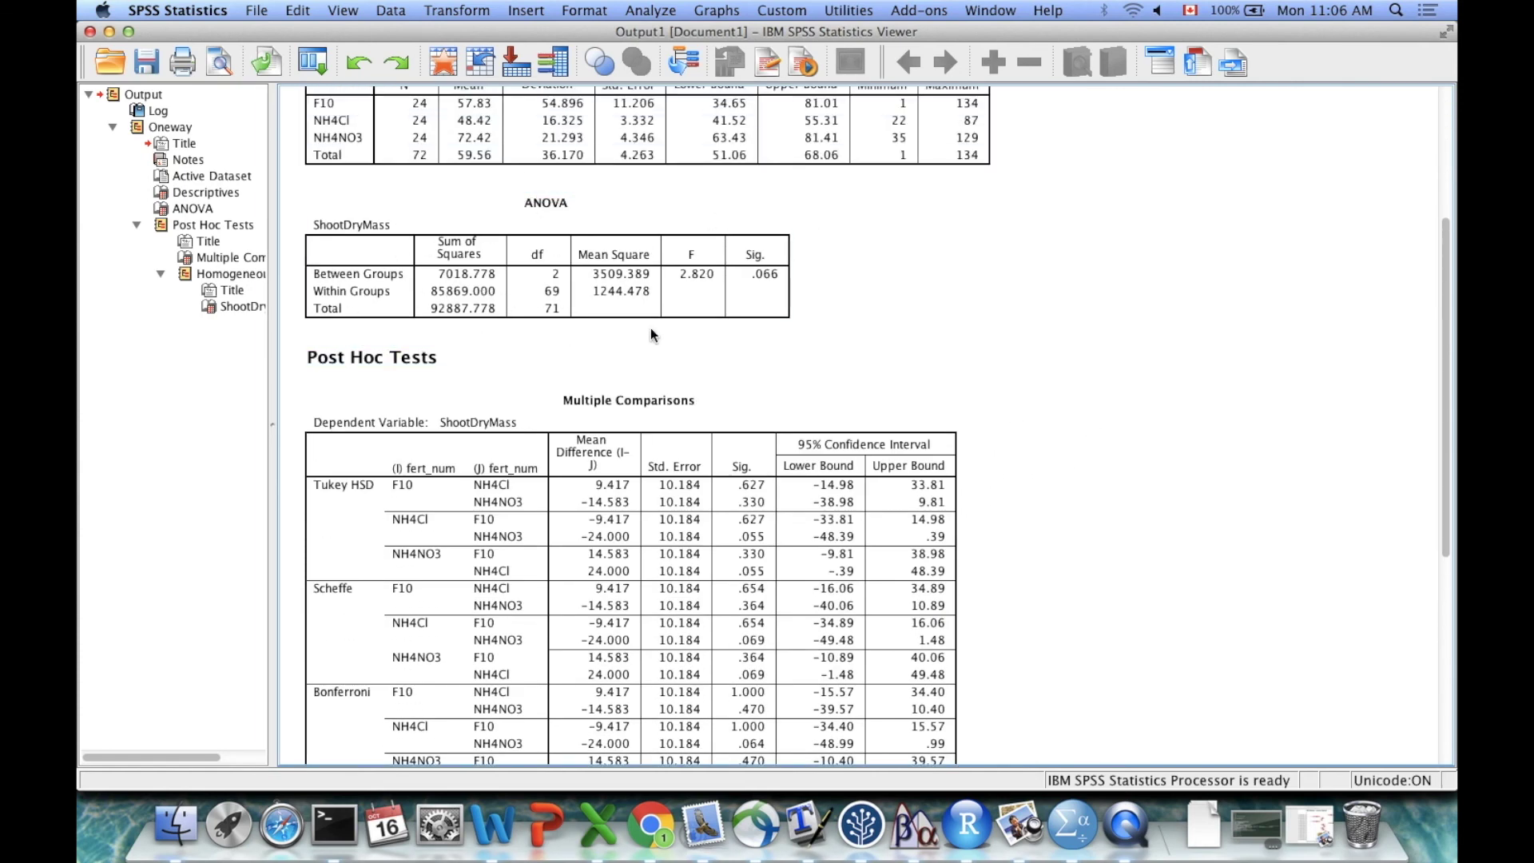
click(723, 236)
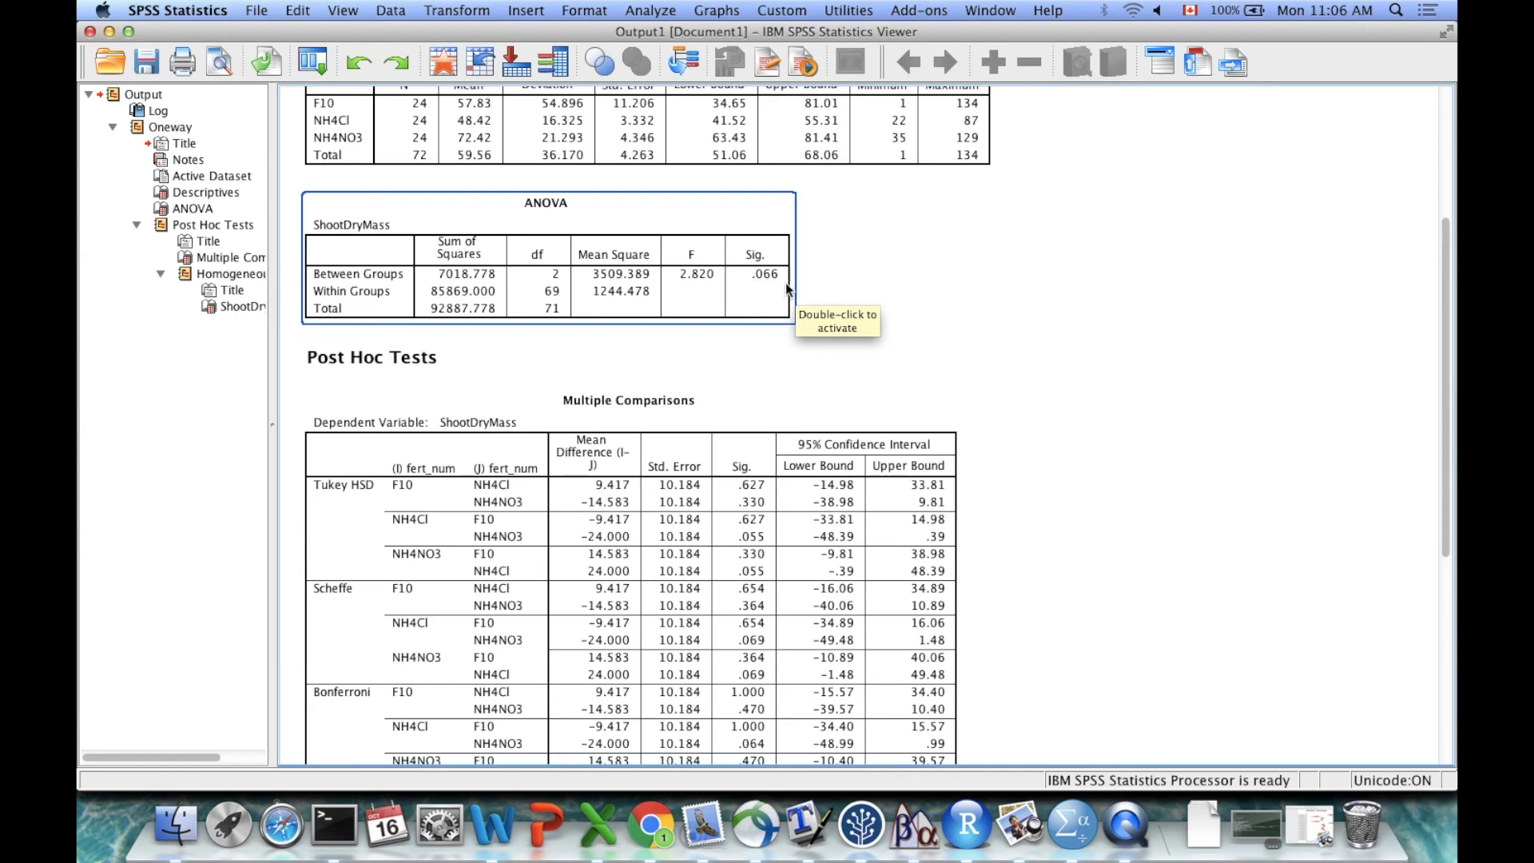
Step: Scroll down to the Post Hoc Tests and select the Multiple Comparisons table
click(1005, 319)
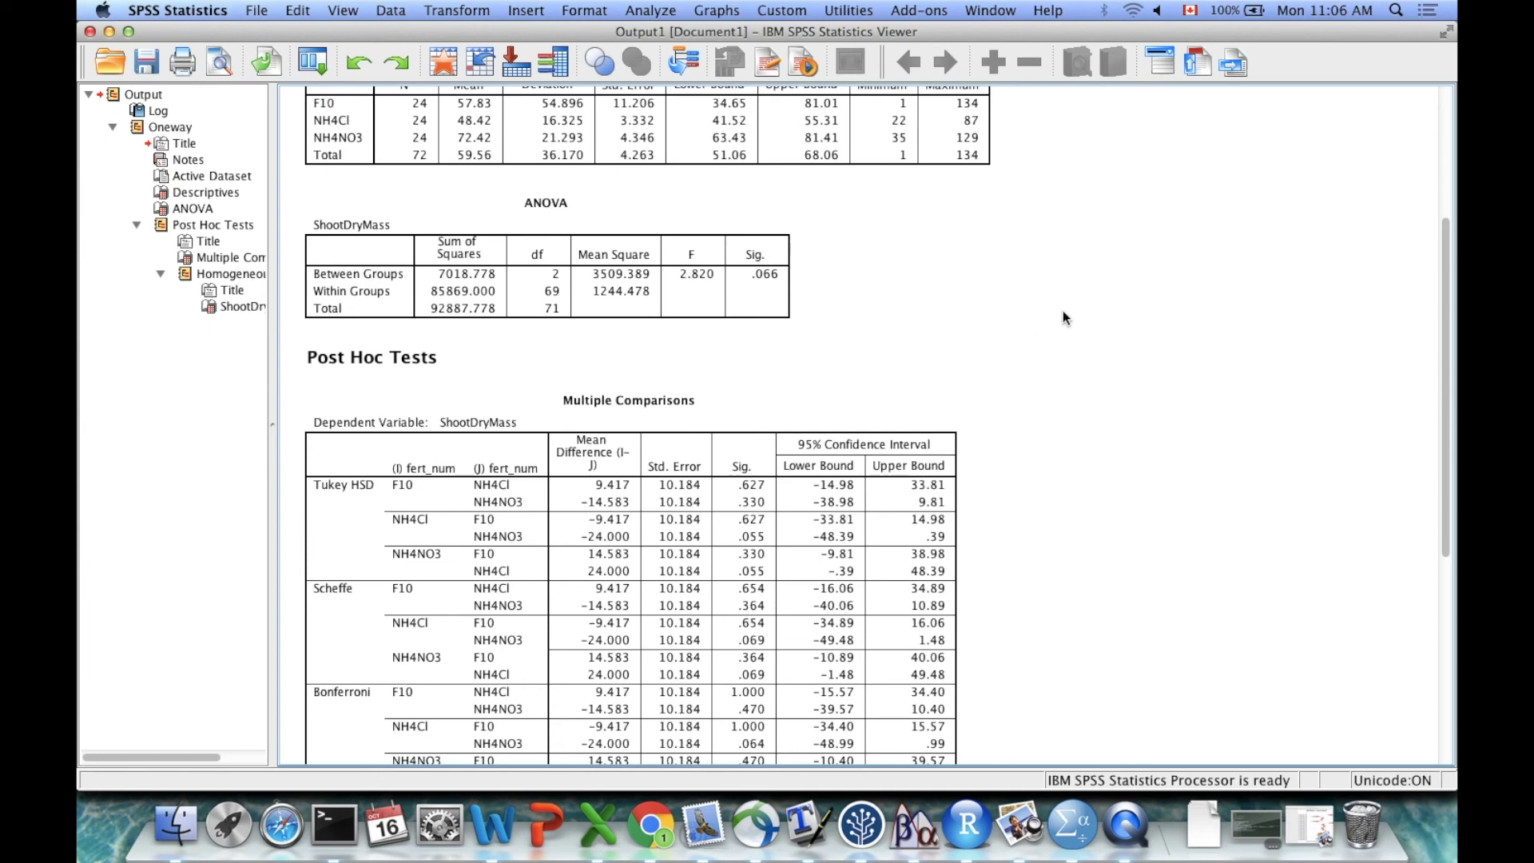
scroll(1062, 318, down, 5)
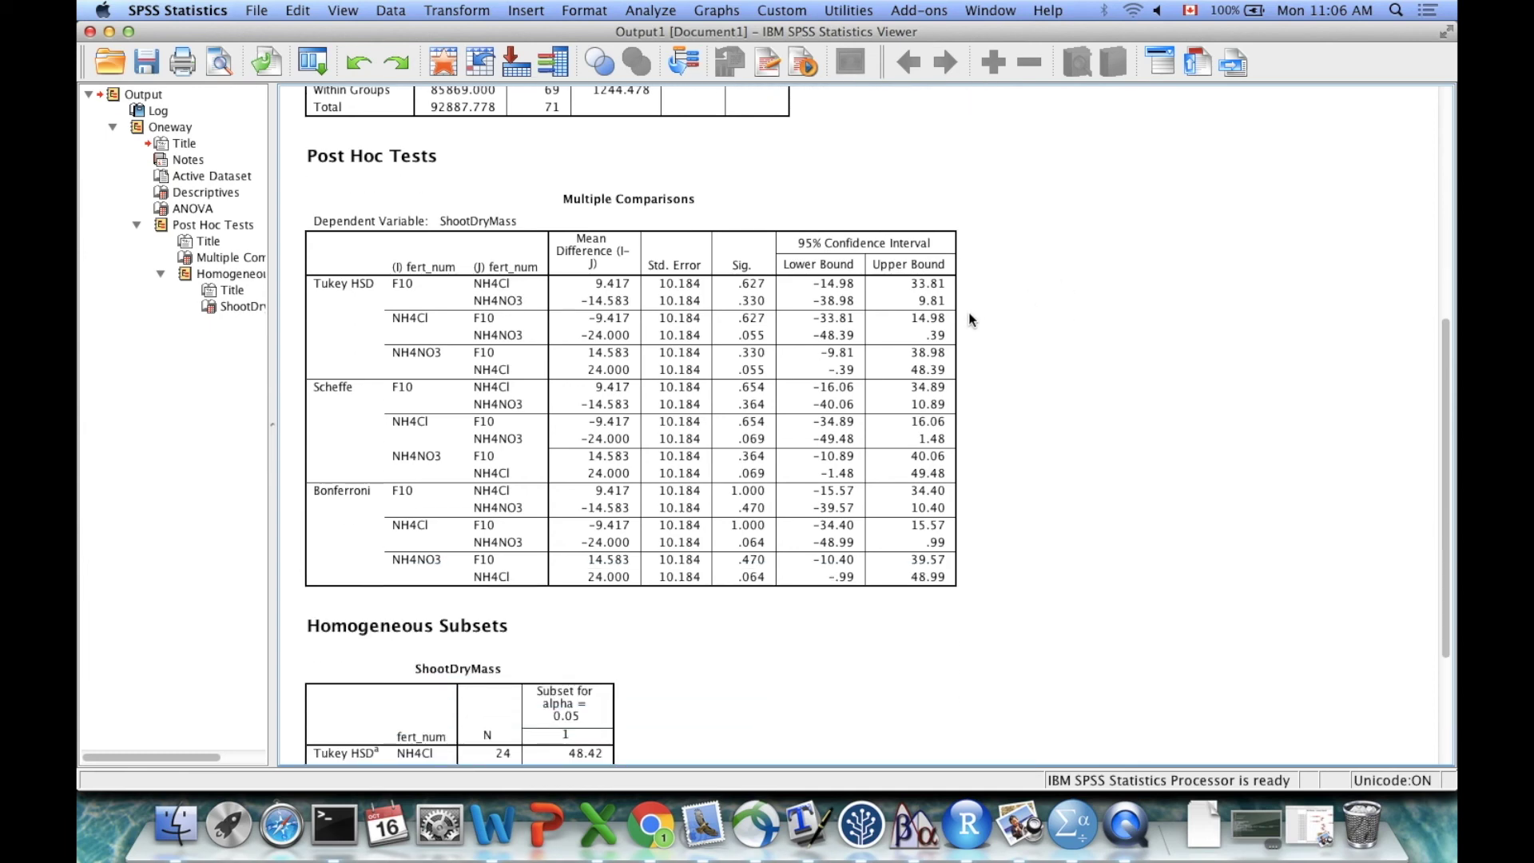
scroll(997, 248, down, 2)
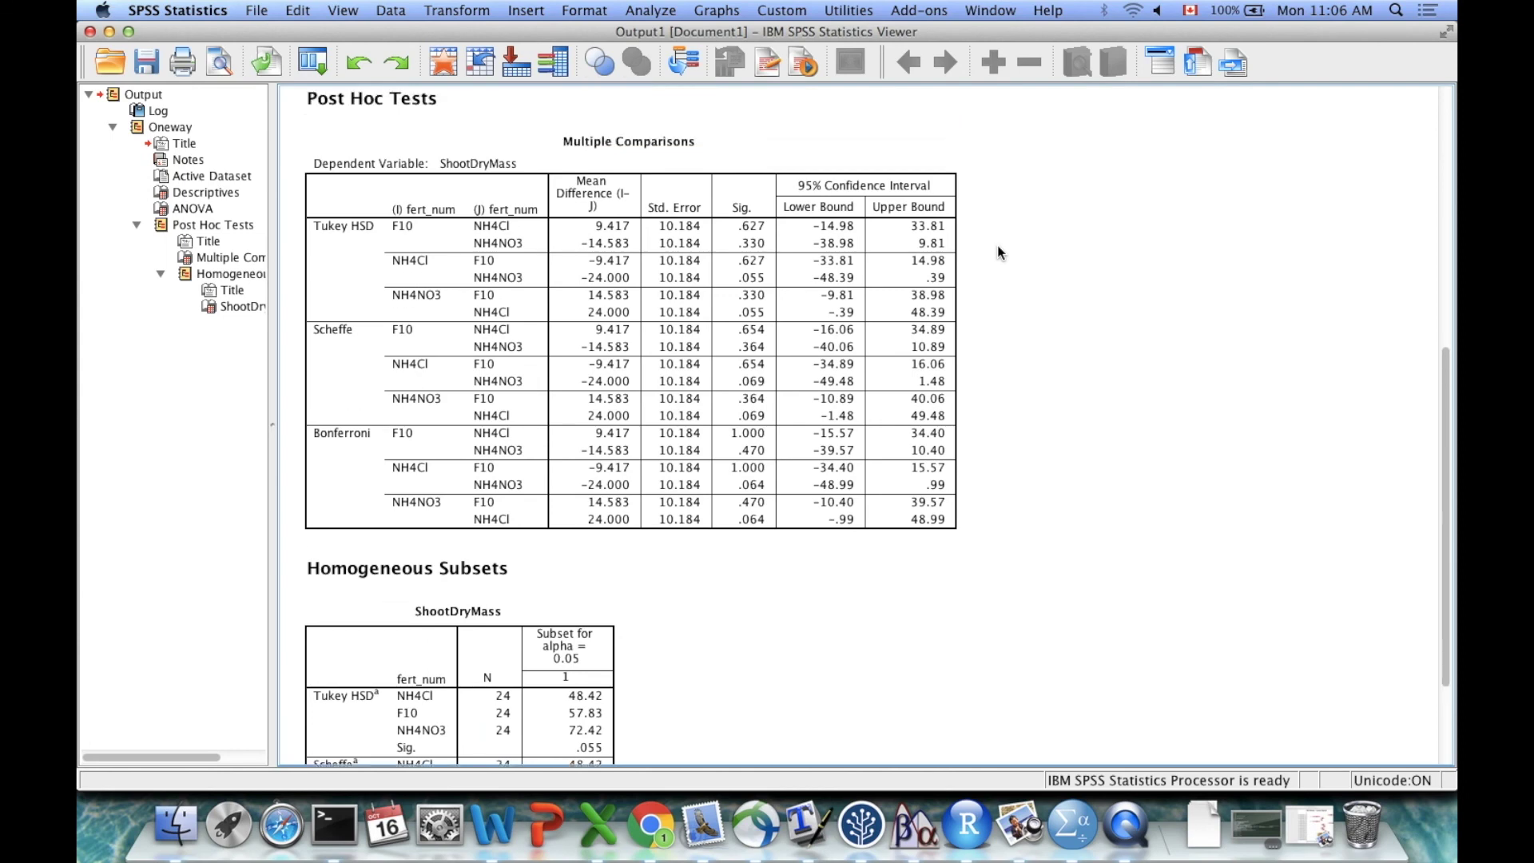
scroll(998, 252, up, 1)
click(405, 340)
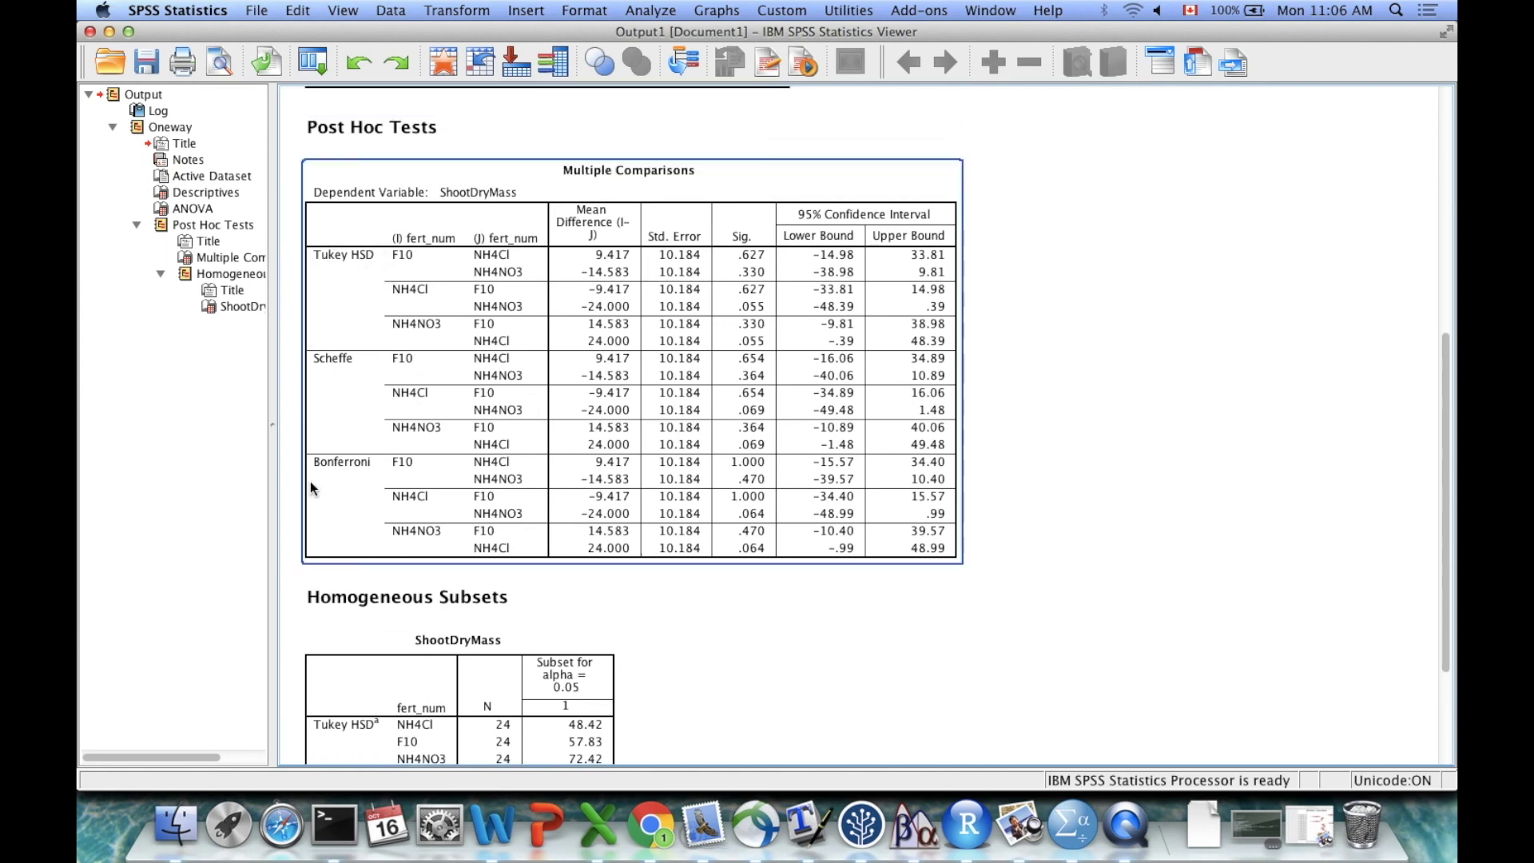
scroll(325, 267, up, 3)
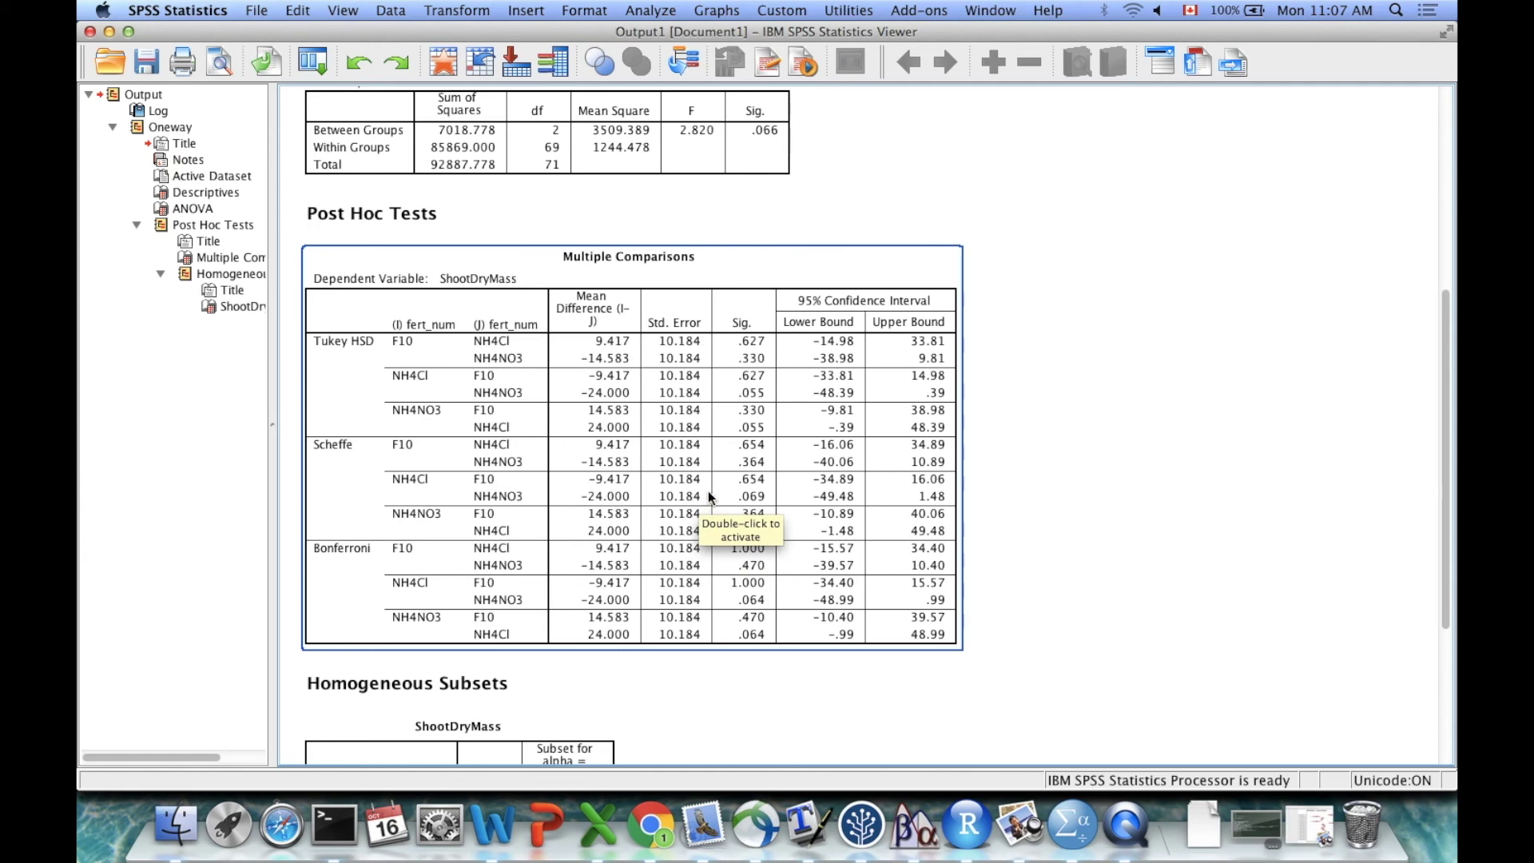
Step: Review the ANOVA and Multiple Comparisons tables, then scroll down to Homogeneous Subsets
scroll(708, 483, up, 3)
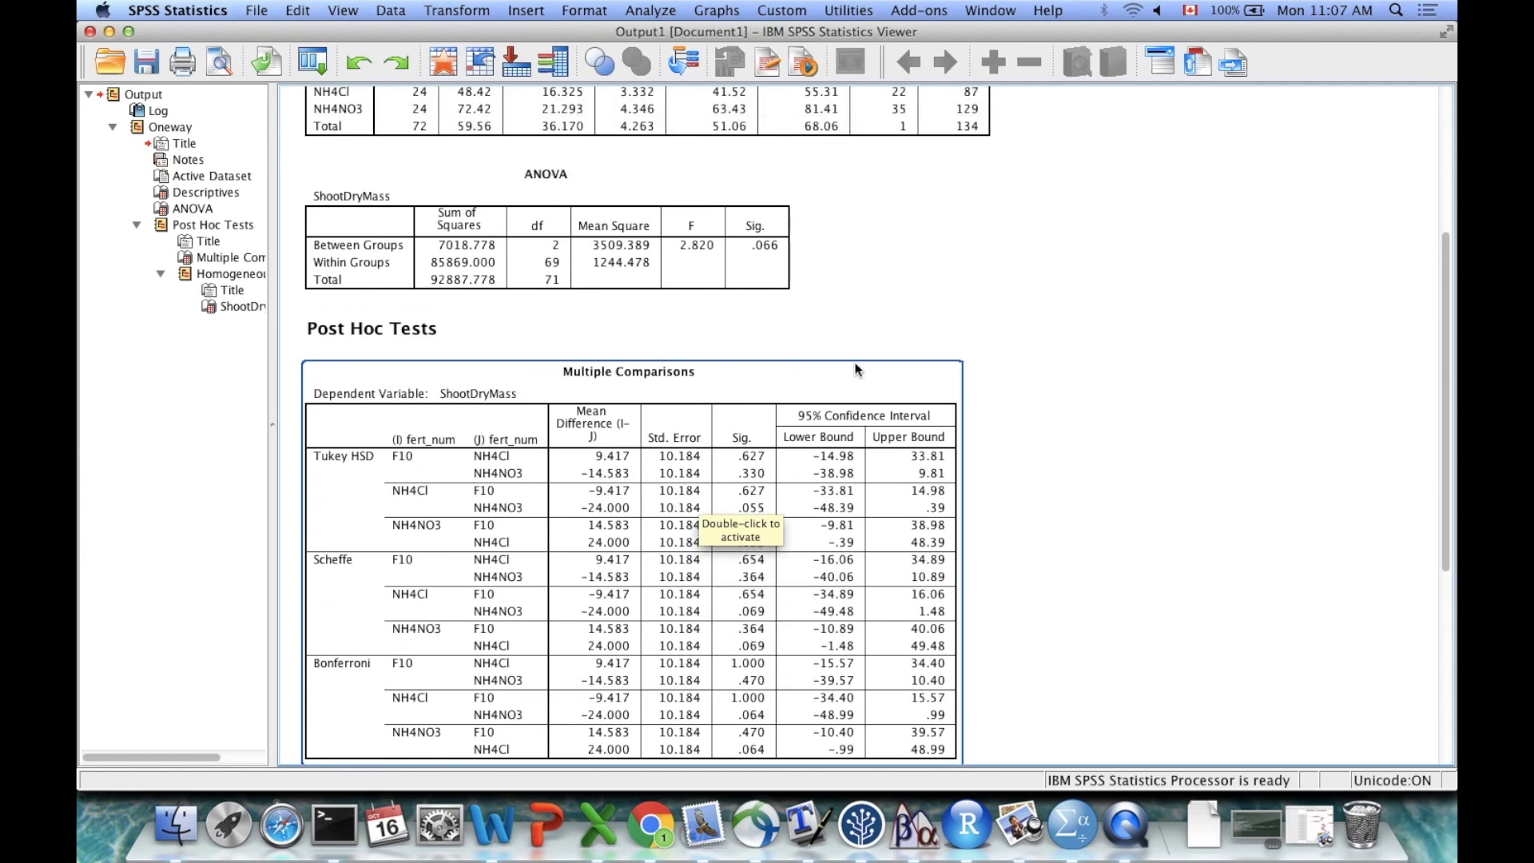
click(686, 276)
click(913, 292)
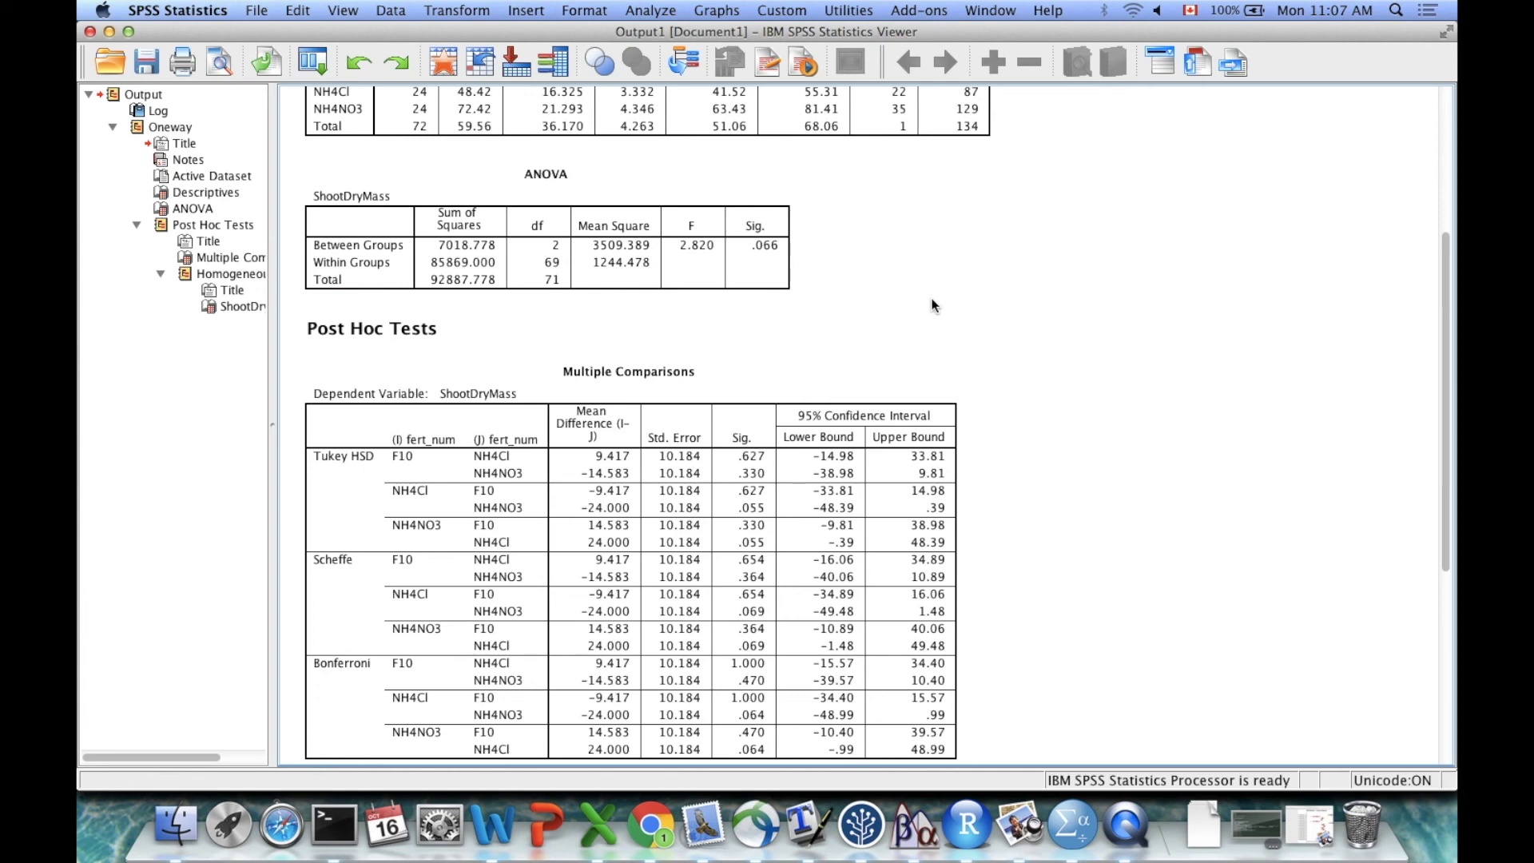
scroll(799, 400, down, 1)
click(731, 489)
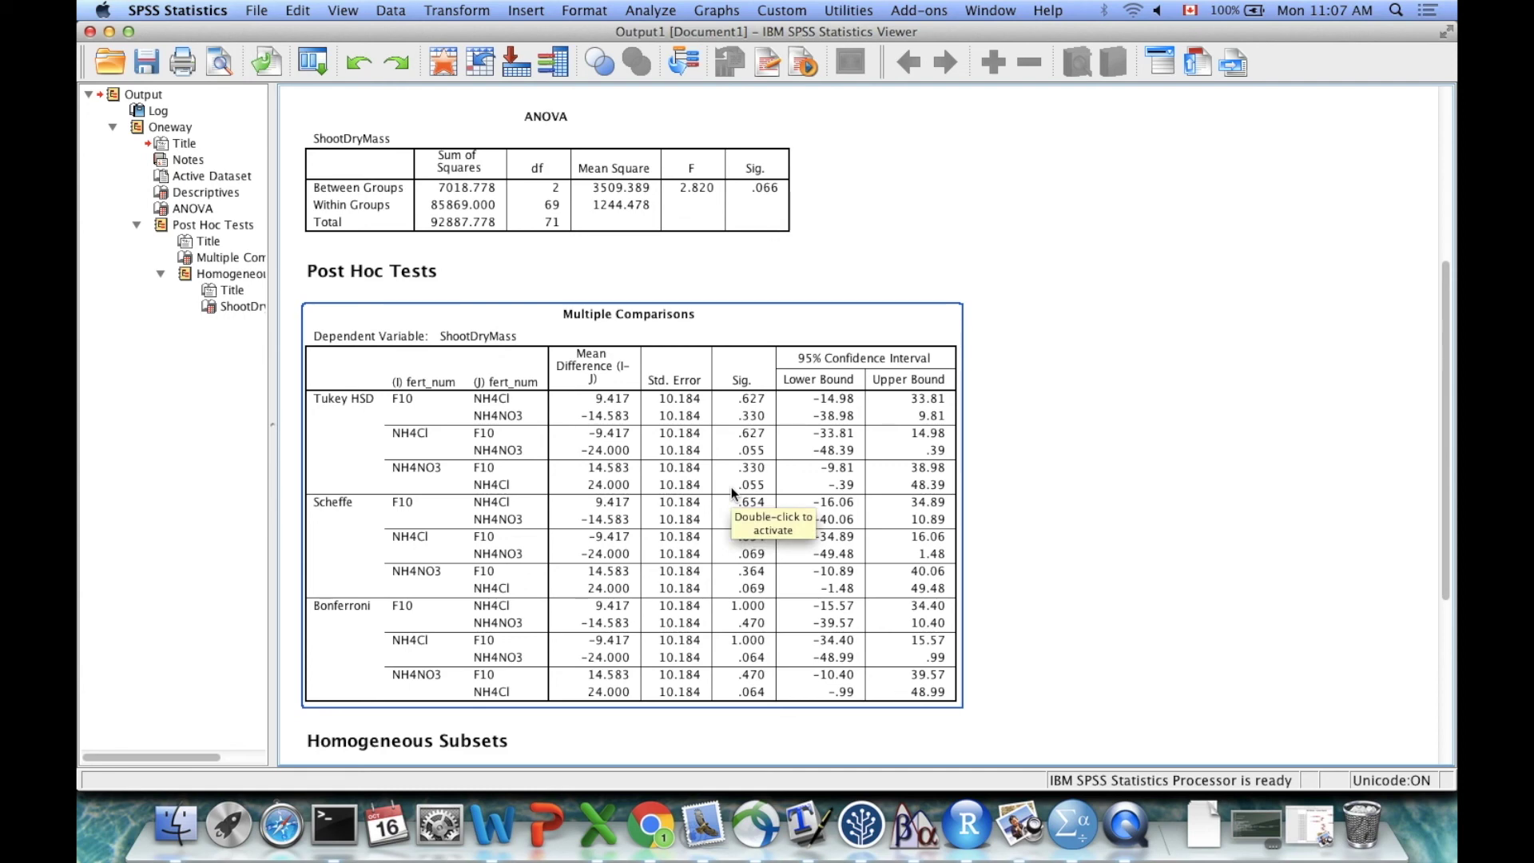
click(1174, 334)
scroll(1175, 334, down, 5)
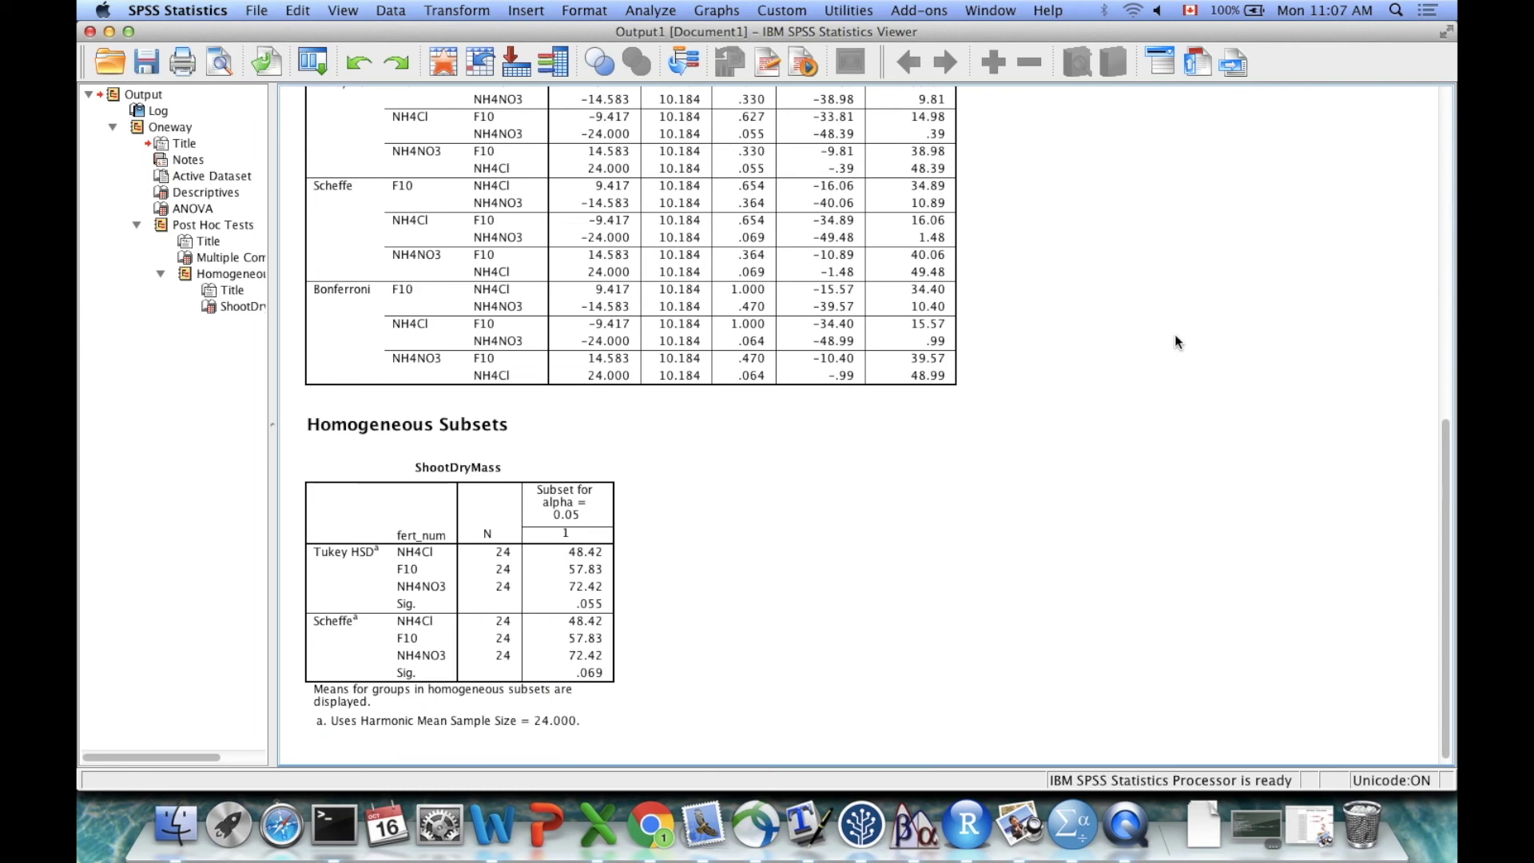
scroll(1175, 336, down, 1)
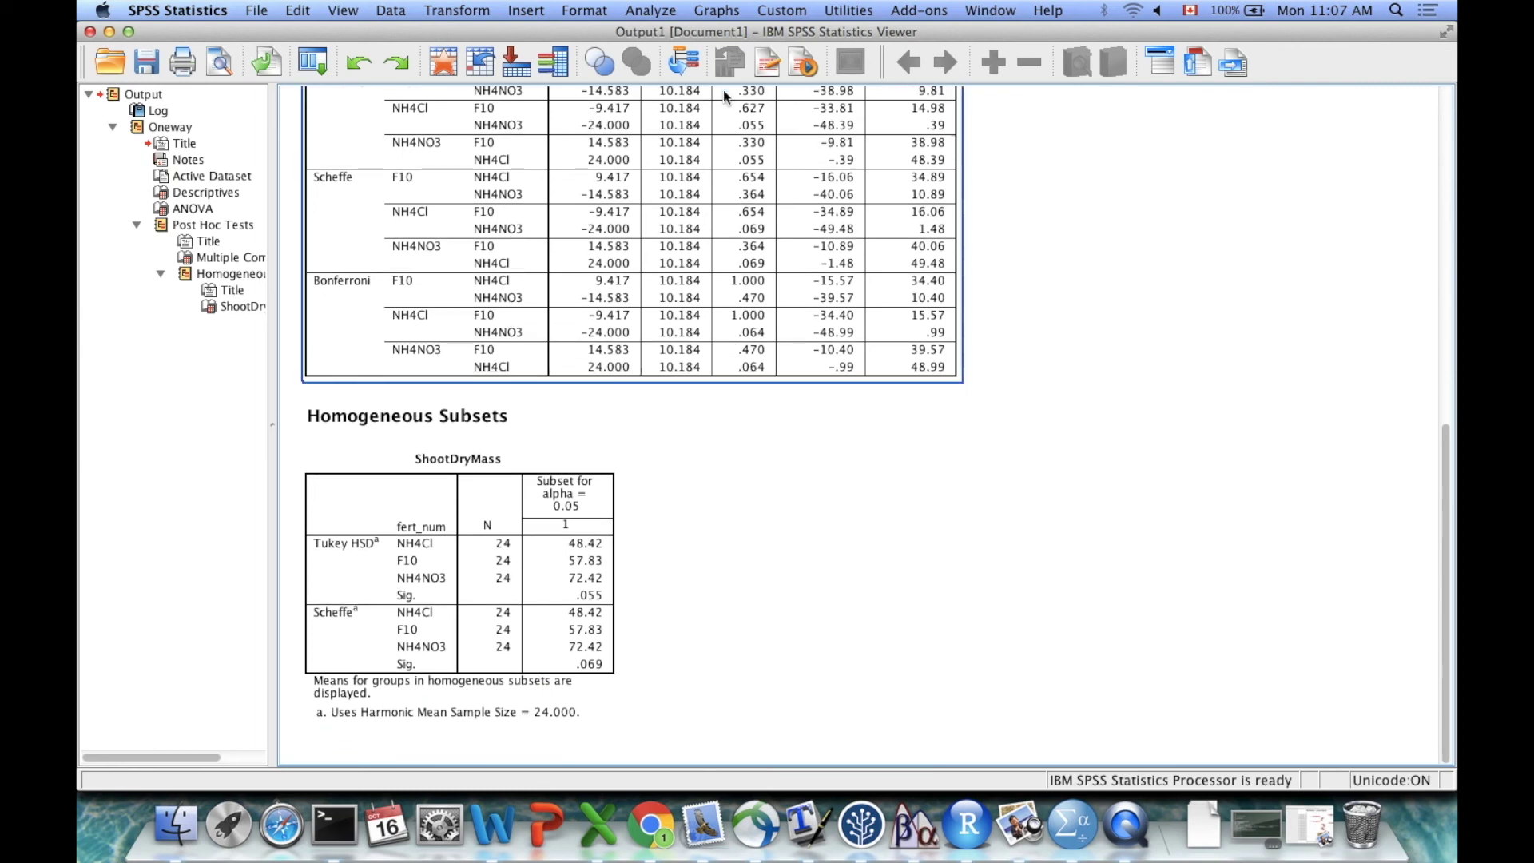
Step: Open General Linear Model Univariate and make ShootDryMass the dependent variable
click(671, 13)
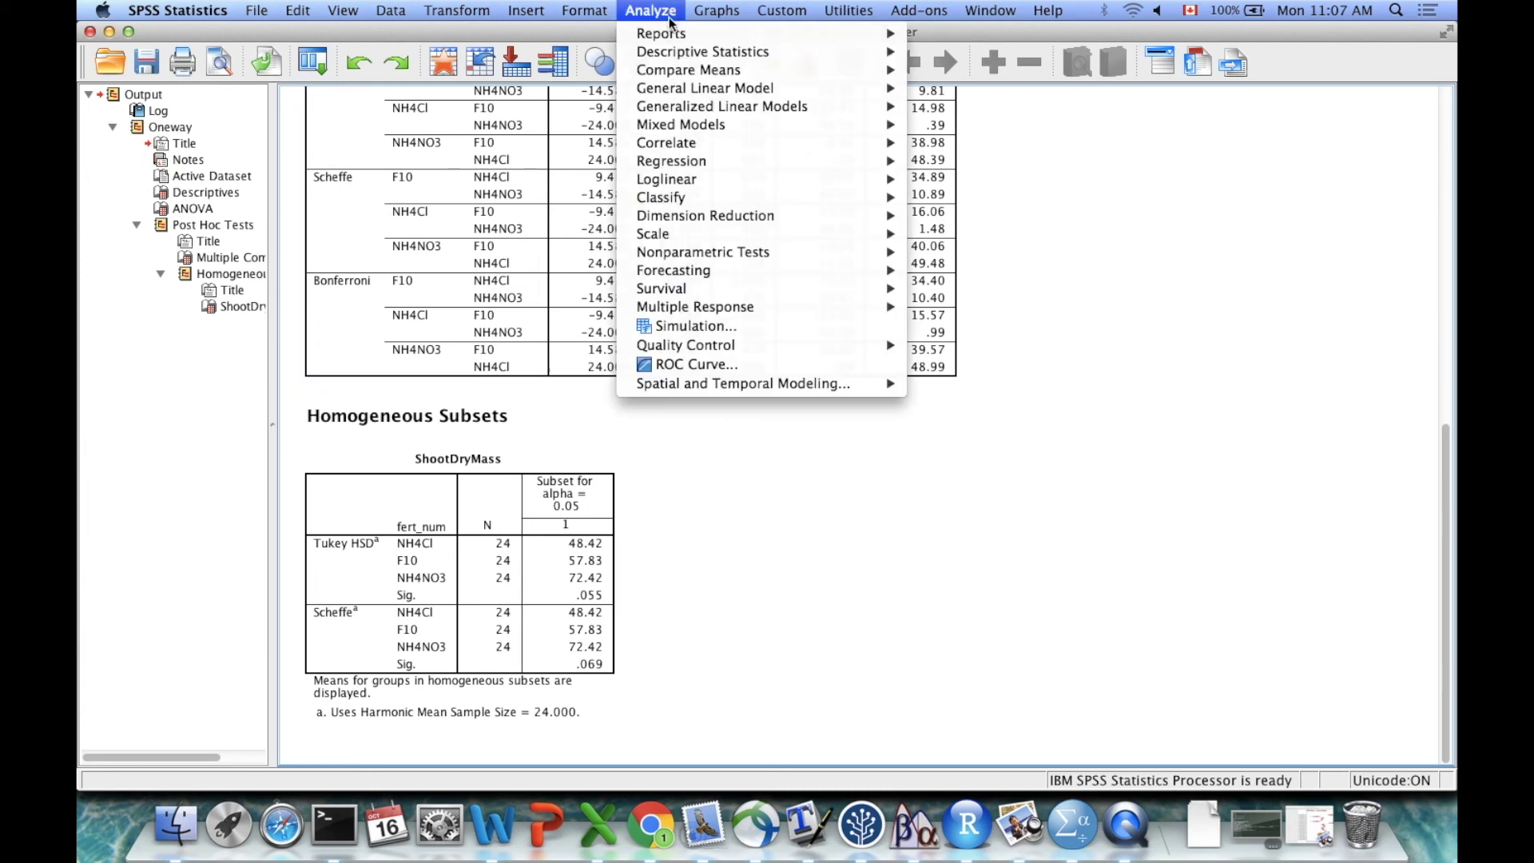
mouse_move(670, 70)
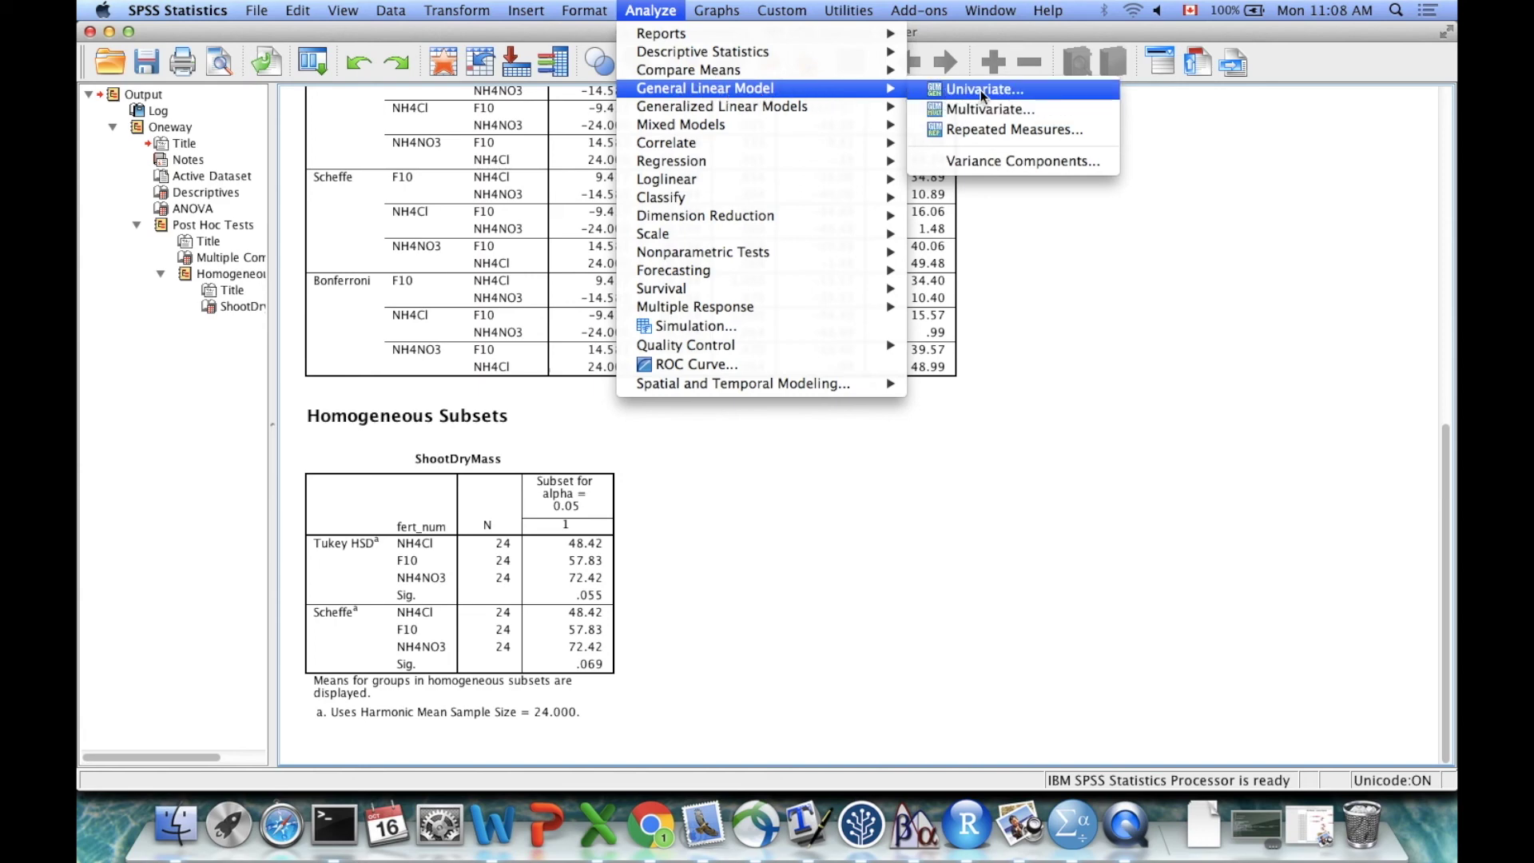
click(1025, 88)
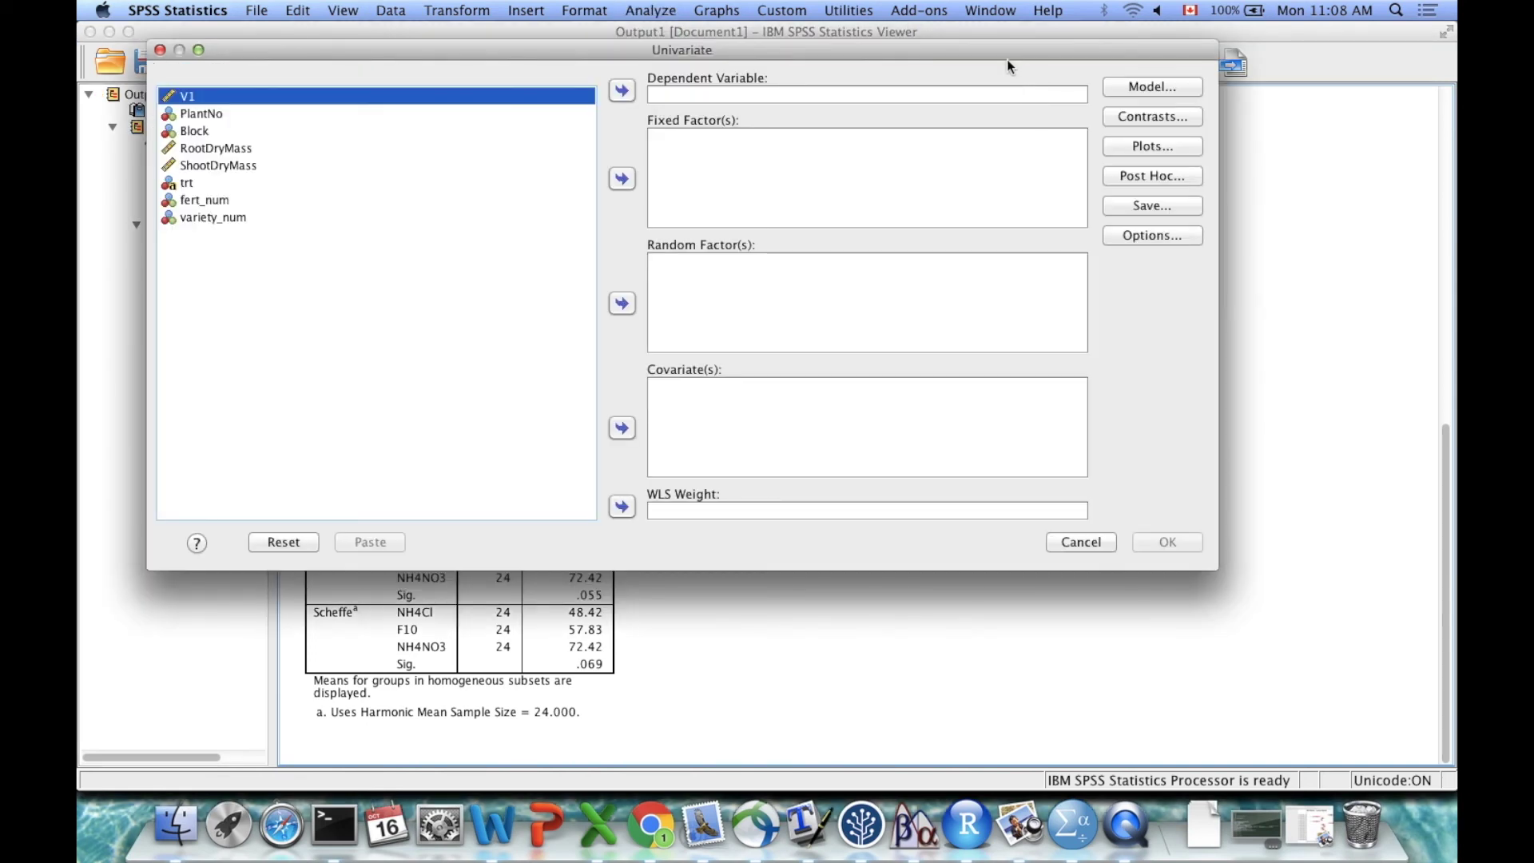
drag(1006, 60, 1036, 60)
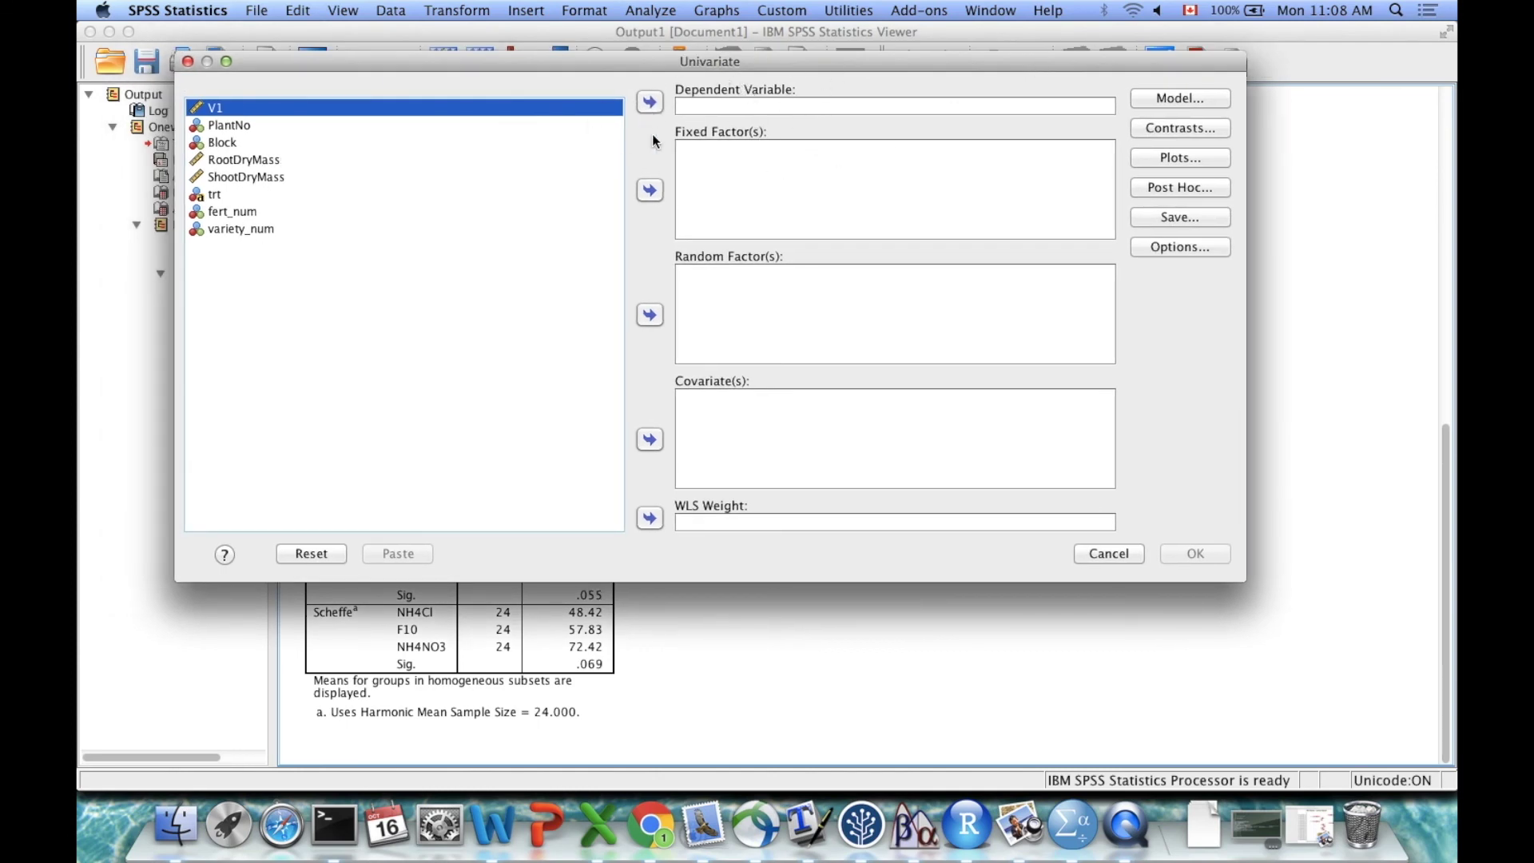
click(225, 177)
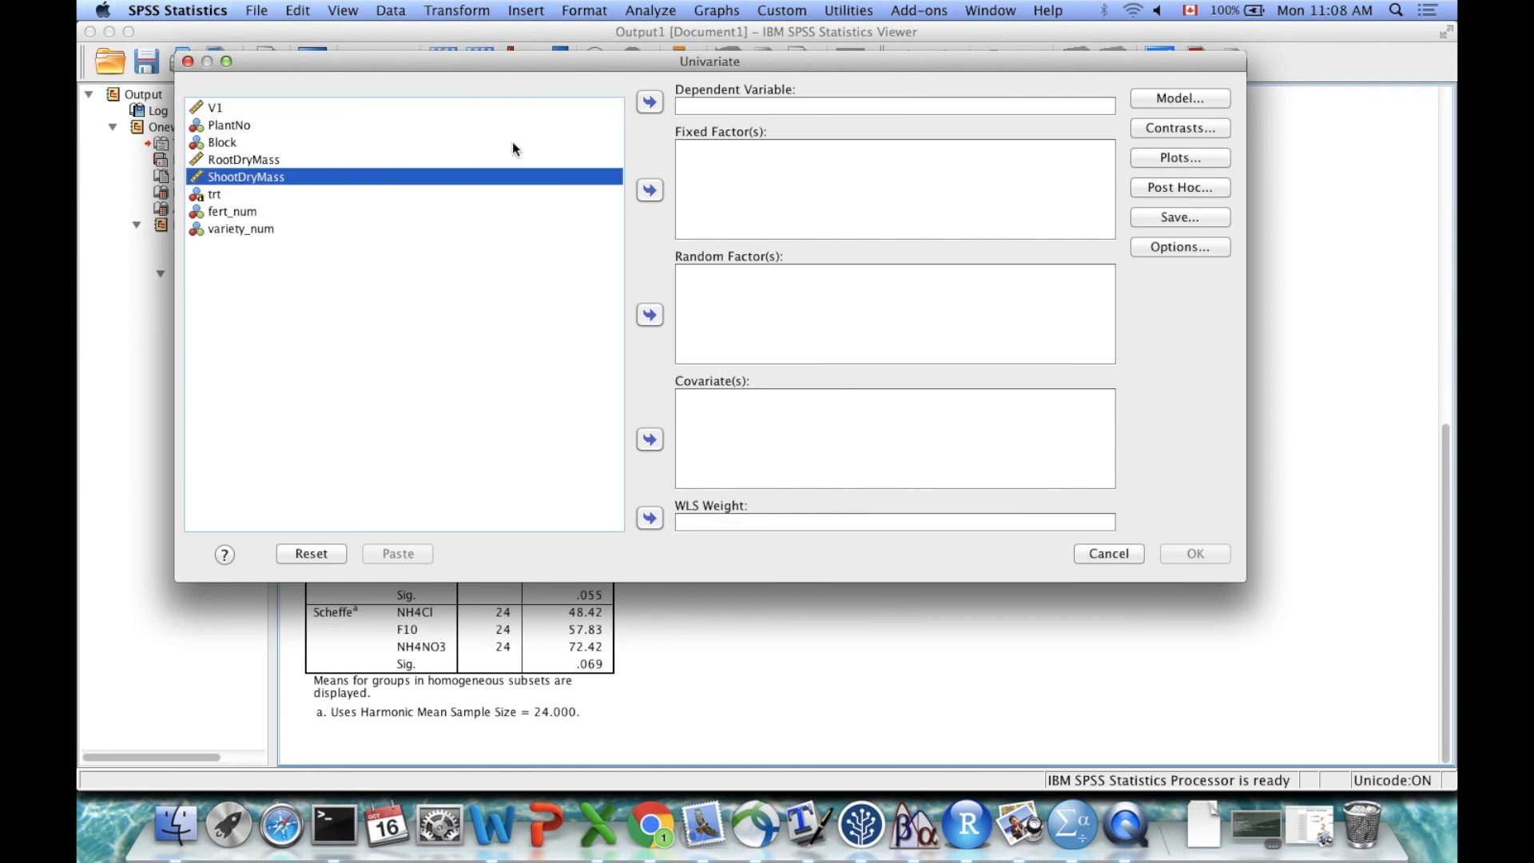
click(649, 102)
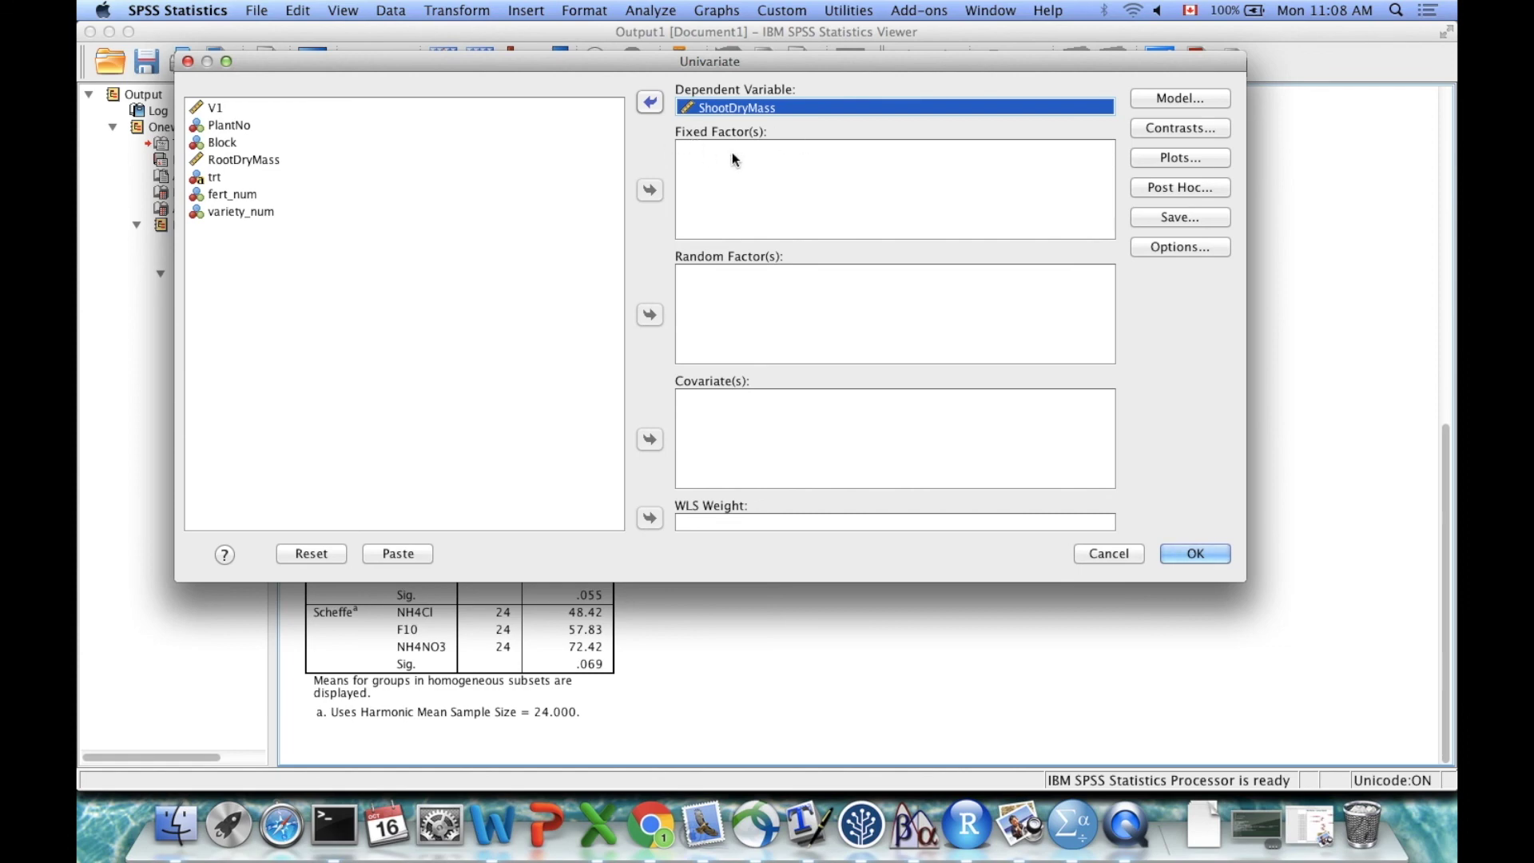
Step: Add fert_num and variety_num as fixed factors, then check the Post Hoc and Contrasts settings
click(240, 197)
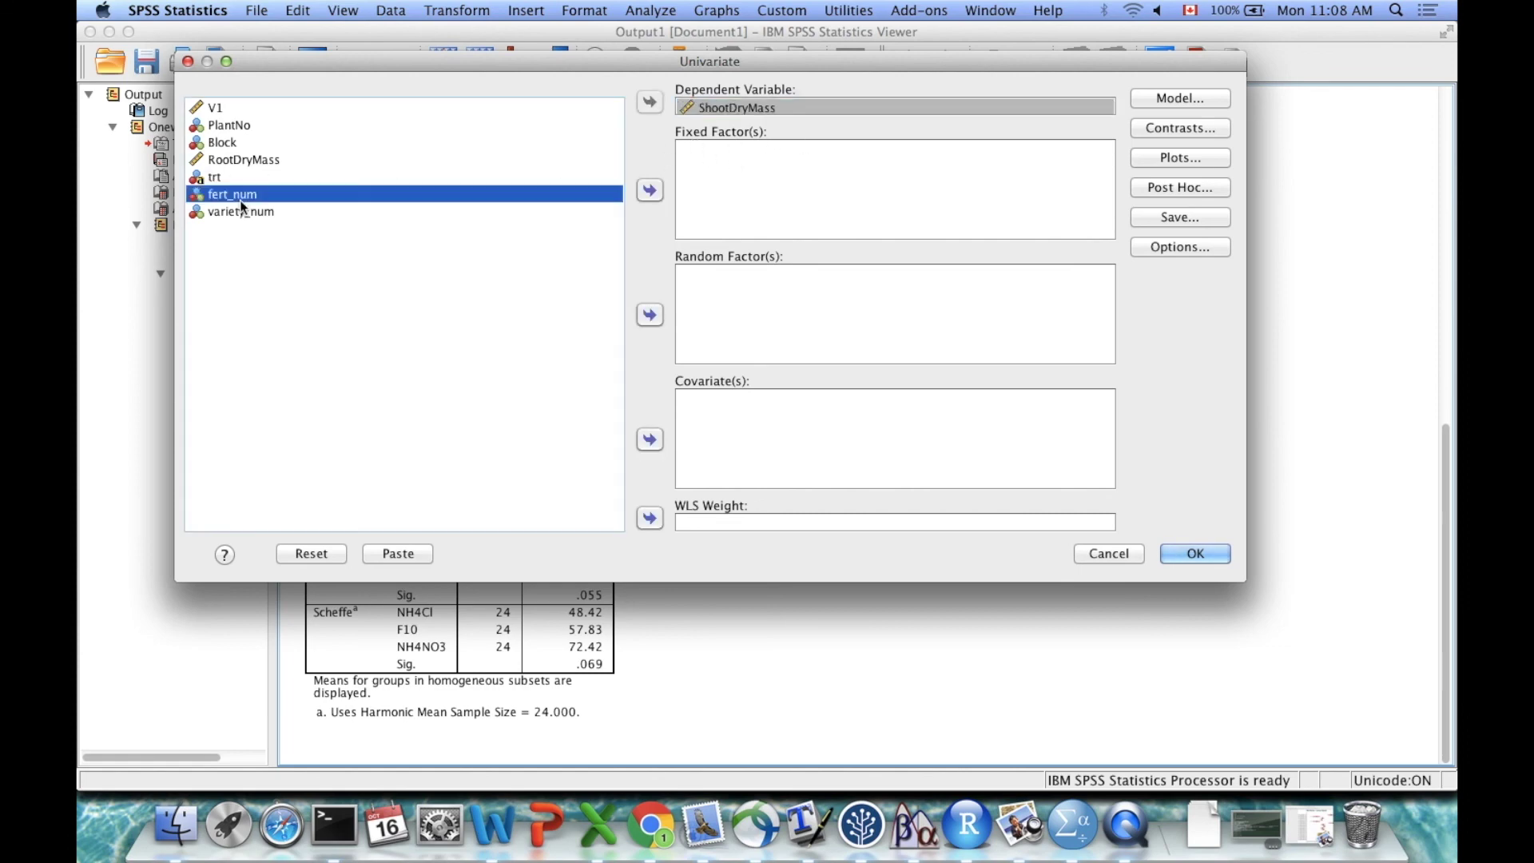
key(shift+Down)
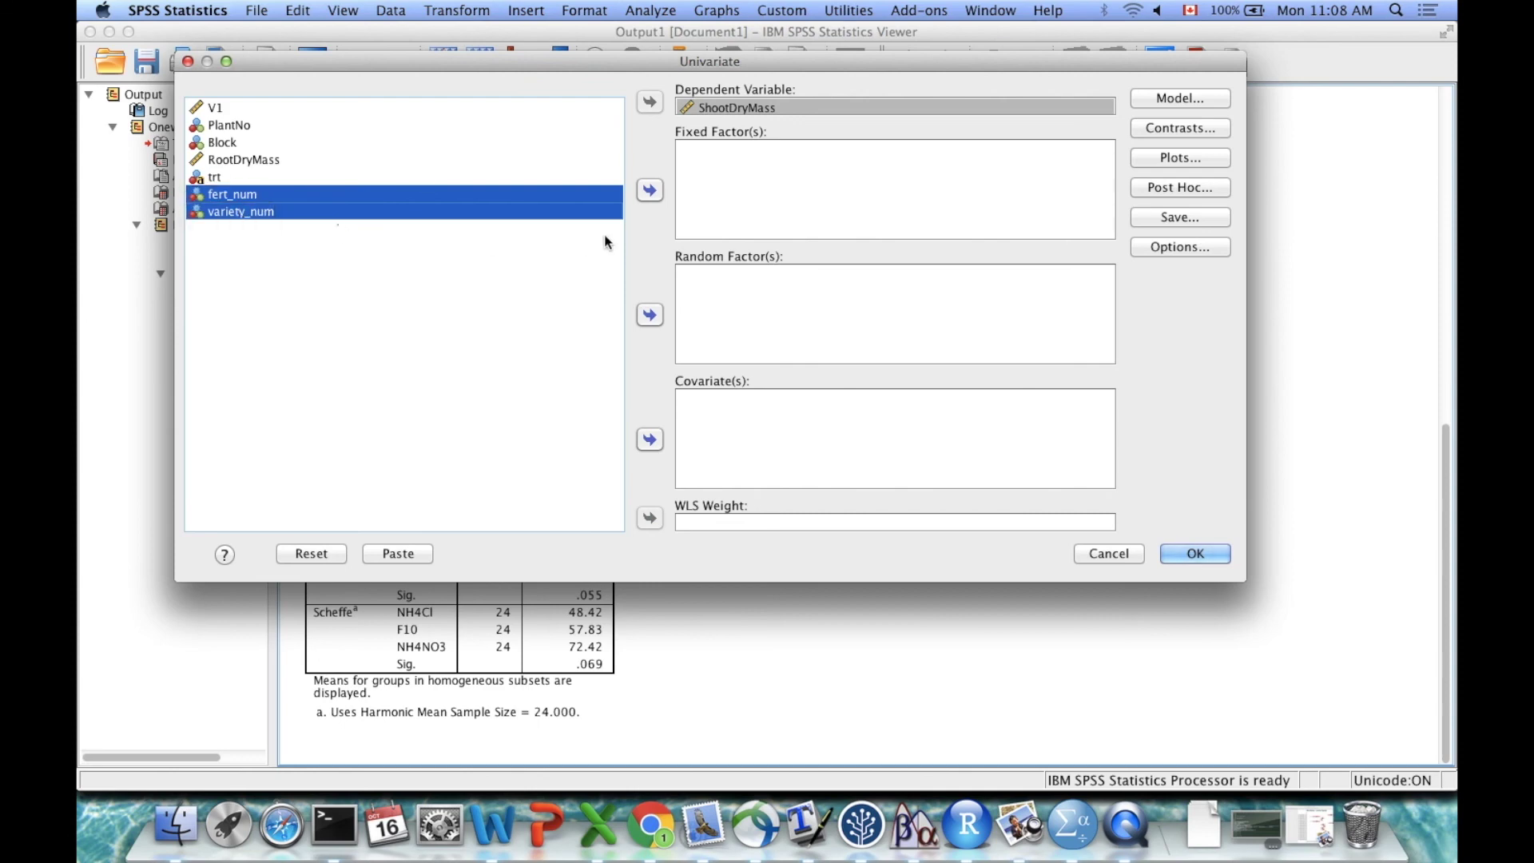
click(650, 192)
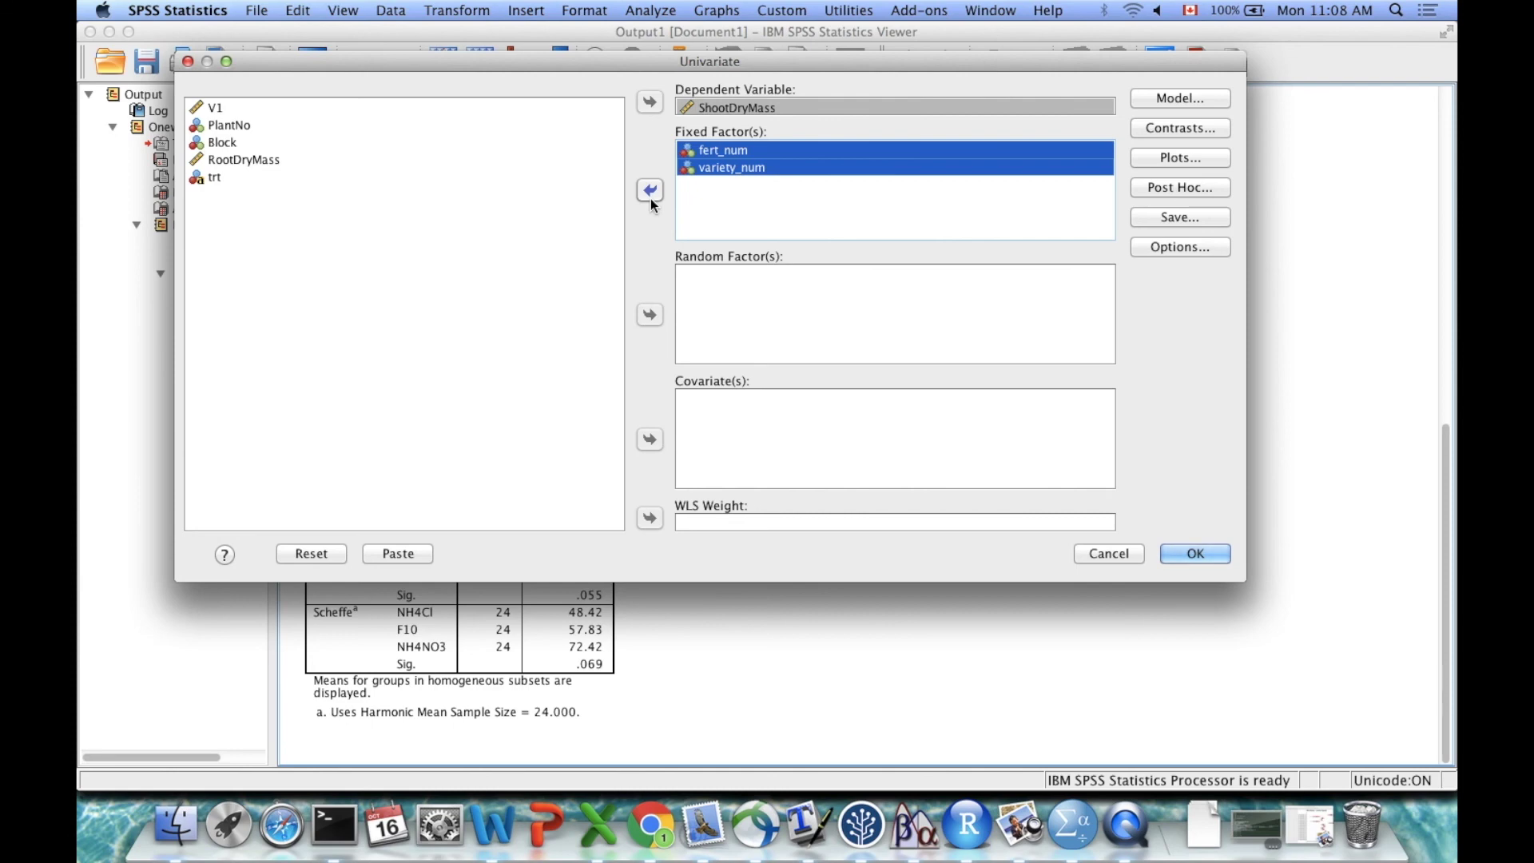
click(1163, 189)
click(1061, 609)
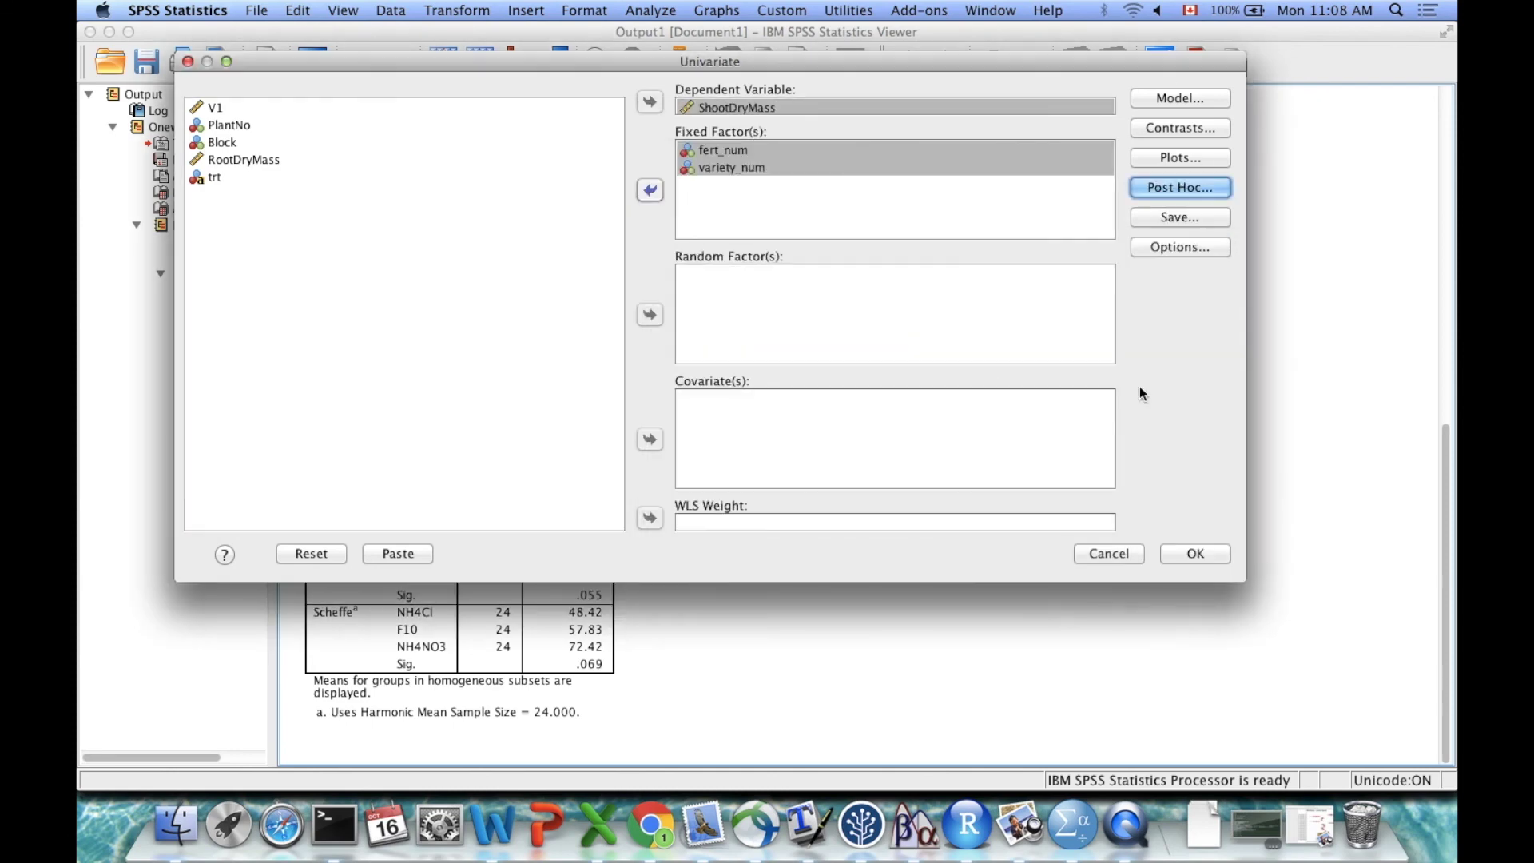
click(1186, 129)
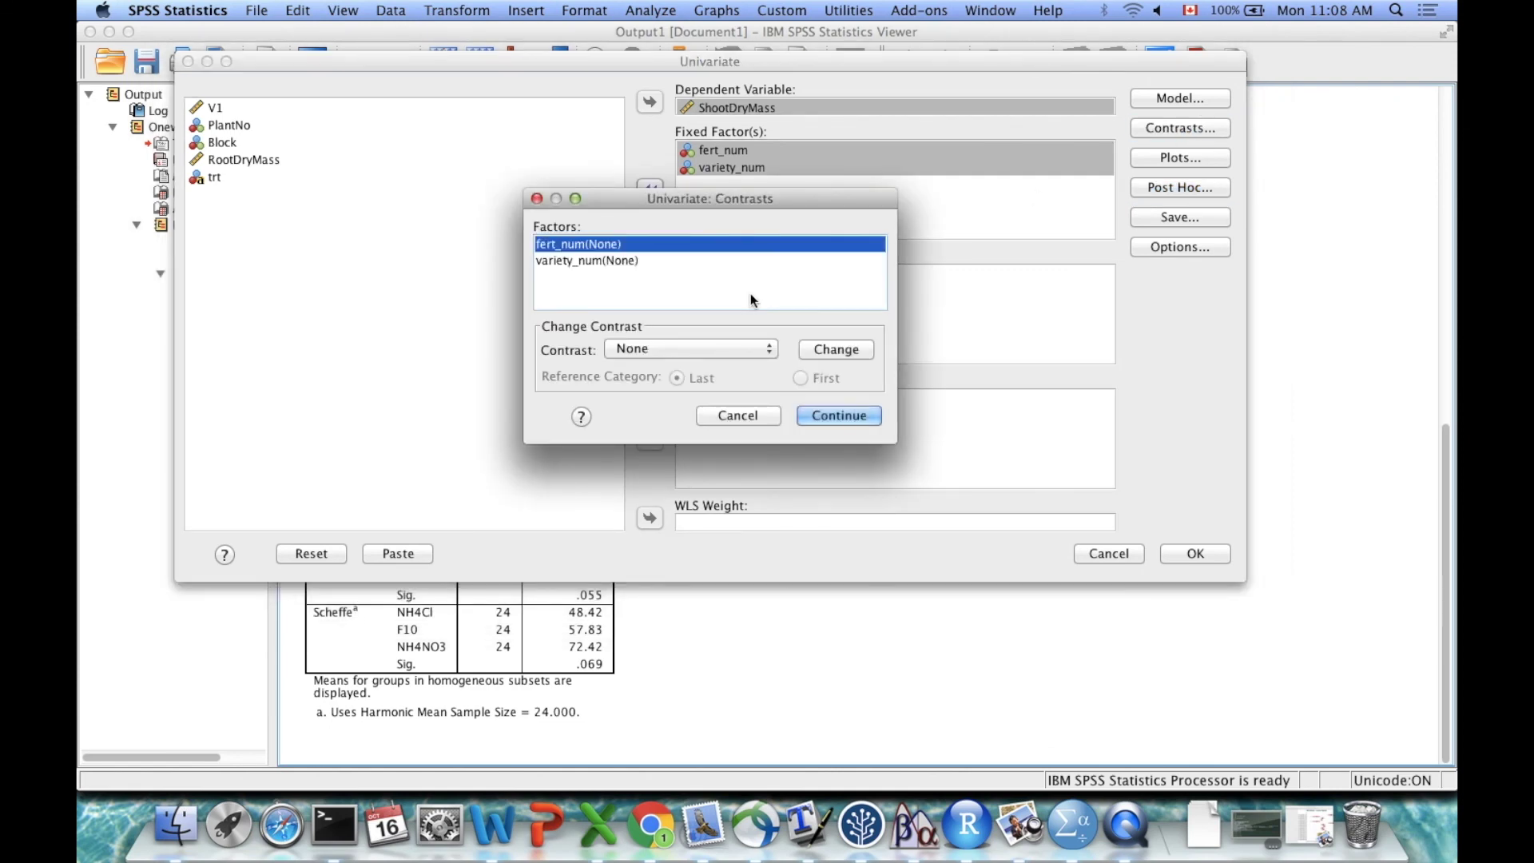
Step: Request (OVERALL) estimated means and descriptive statistics in Options, then run the two-way model
click(733, 417)
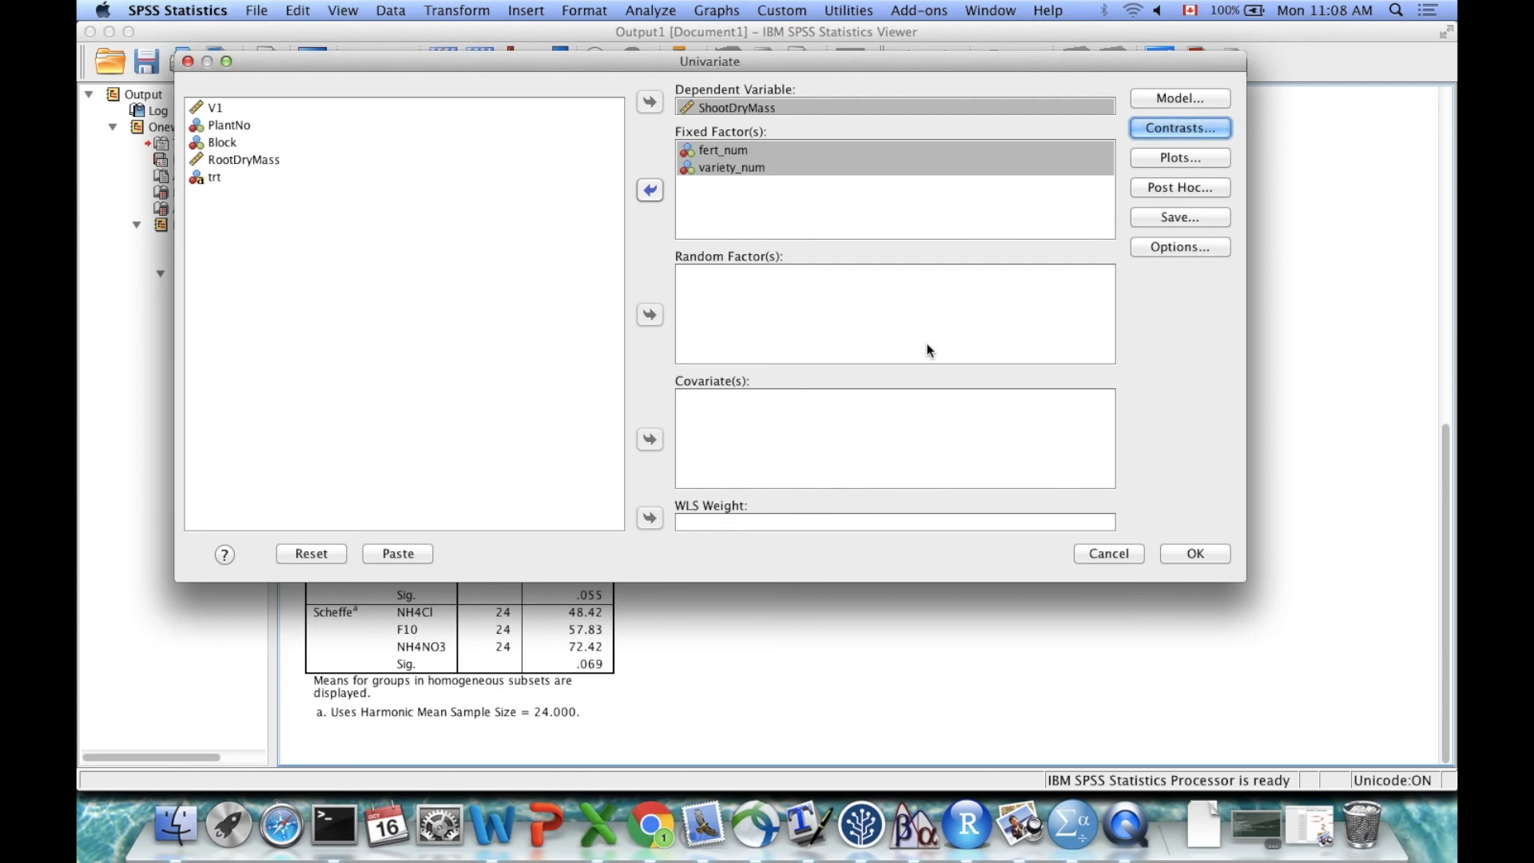
click(1197, 249)
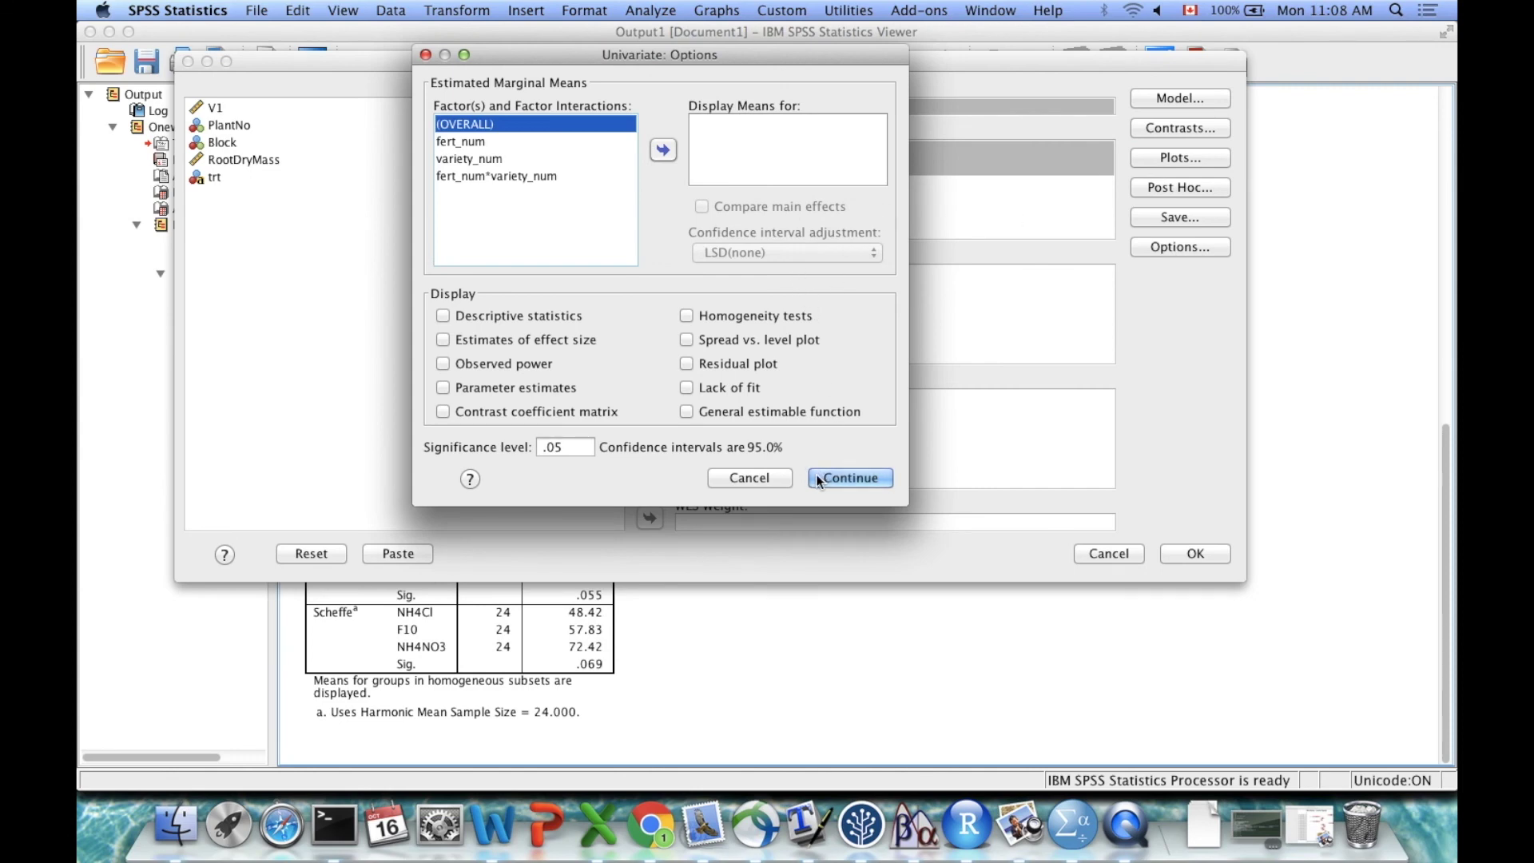
click(663, 150)
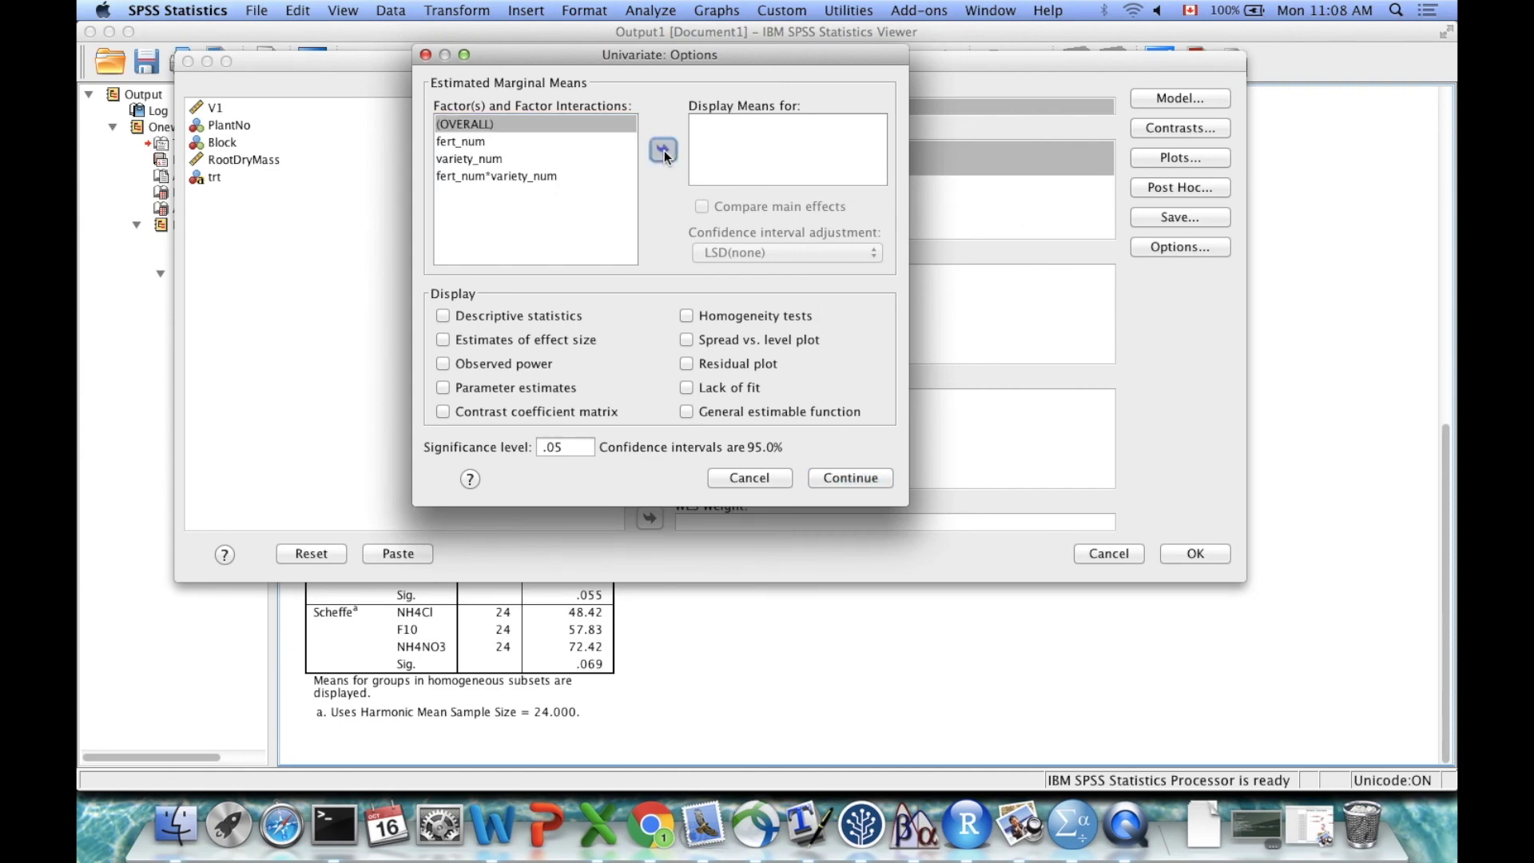
click(663, 150)
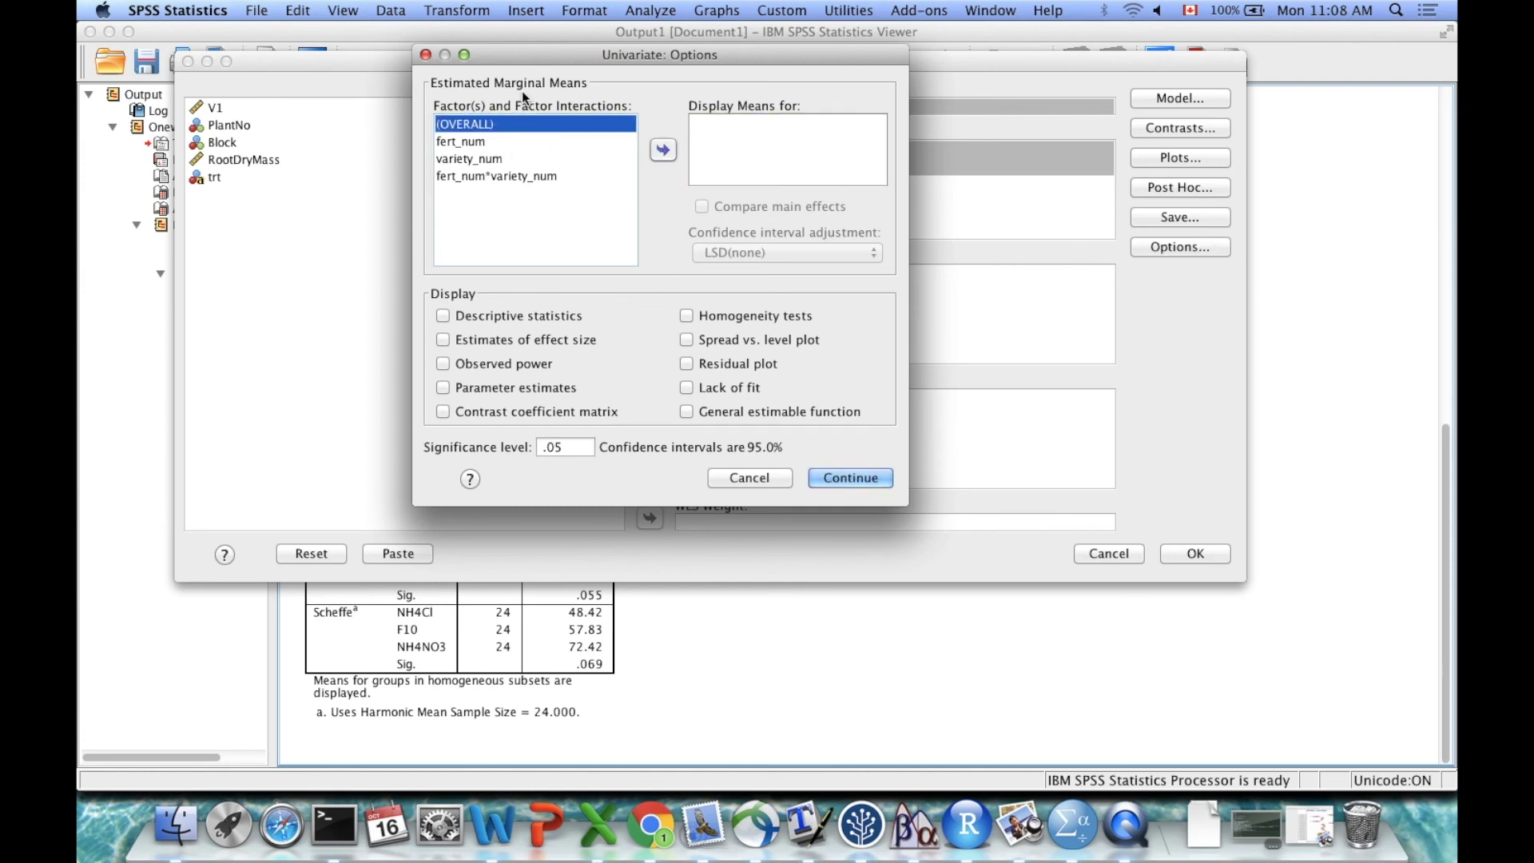
click(668, 152)
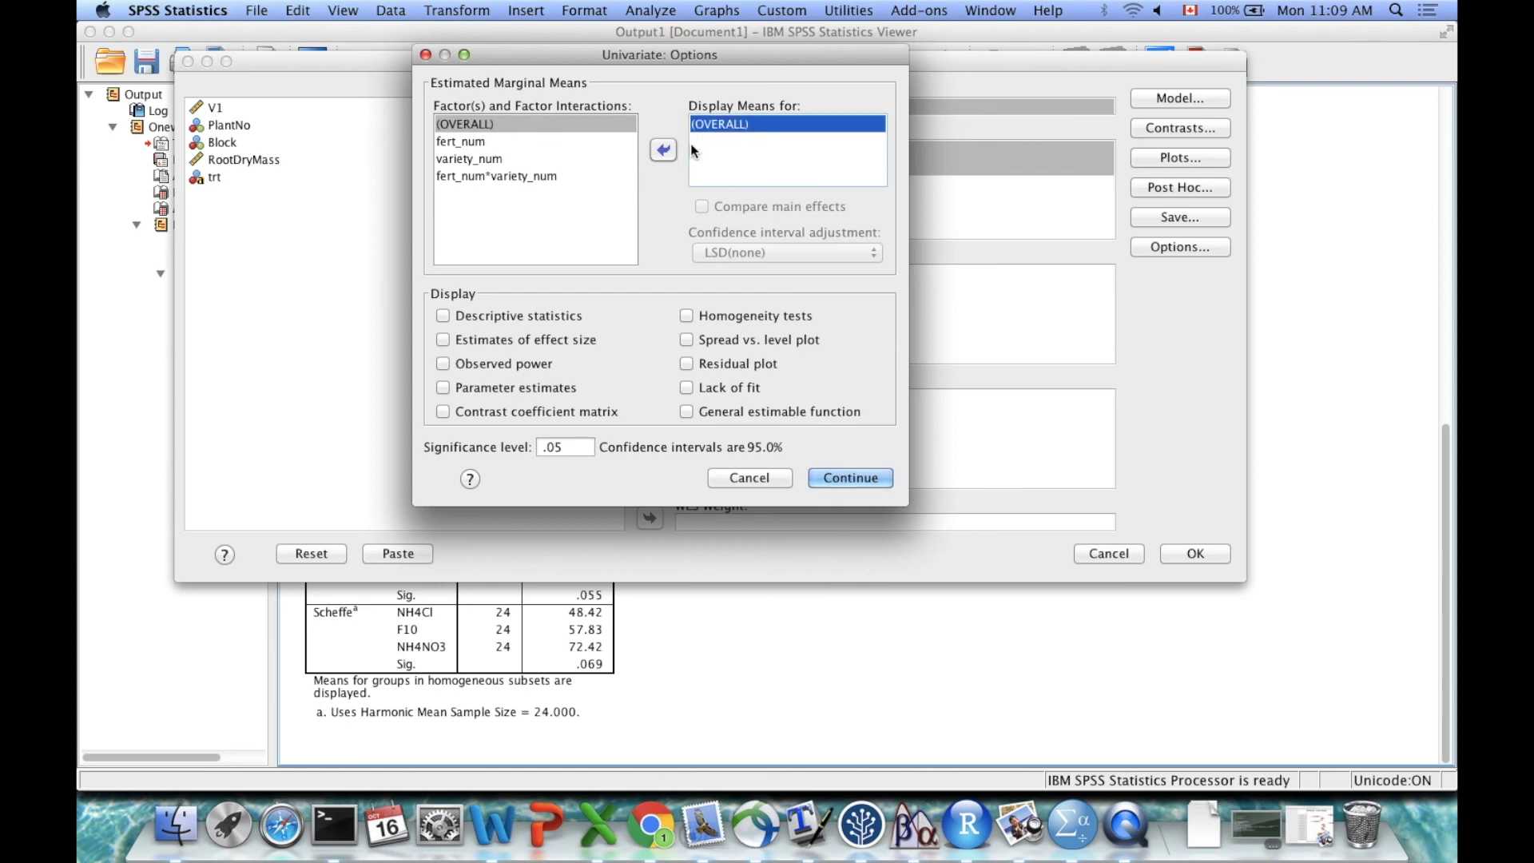
click(444, 316)
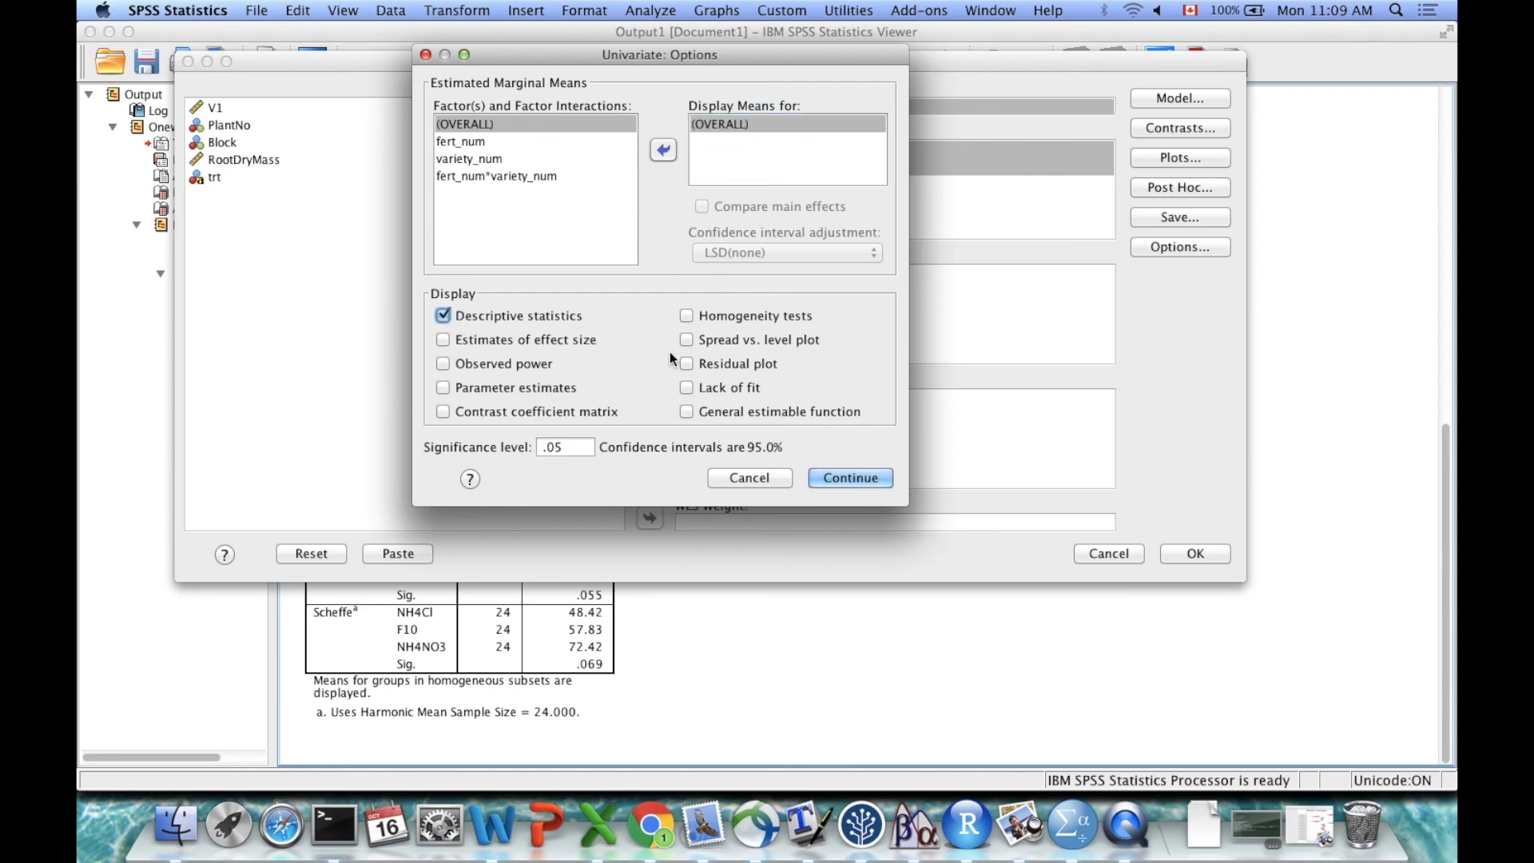
click(837, 477)
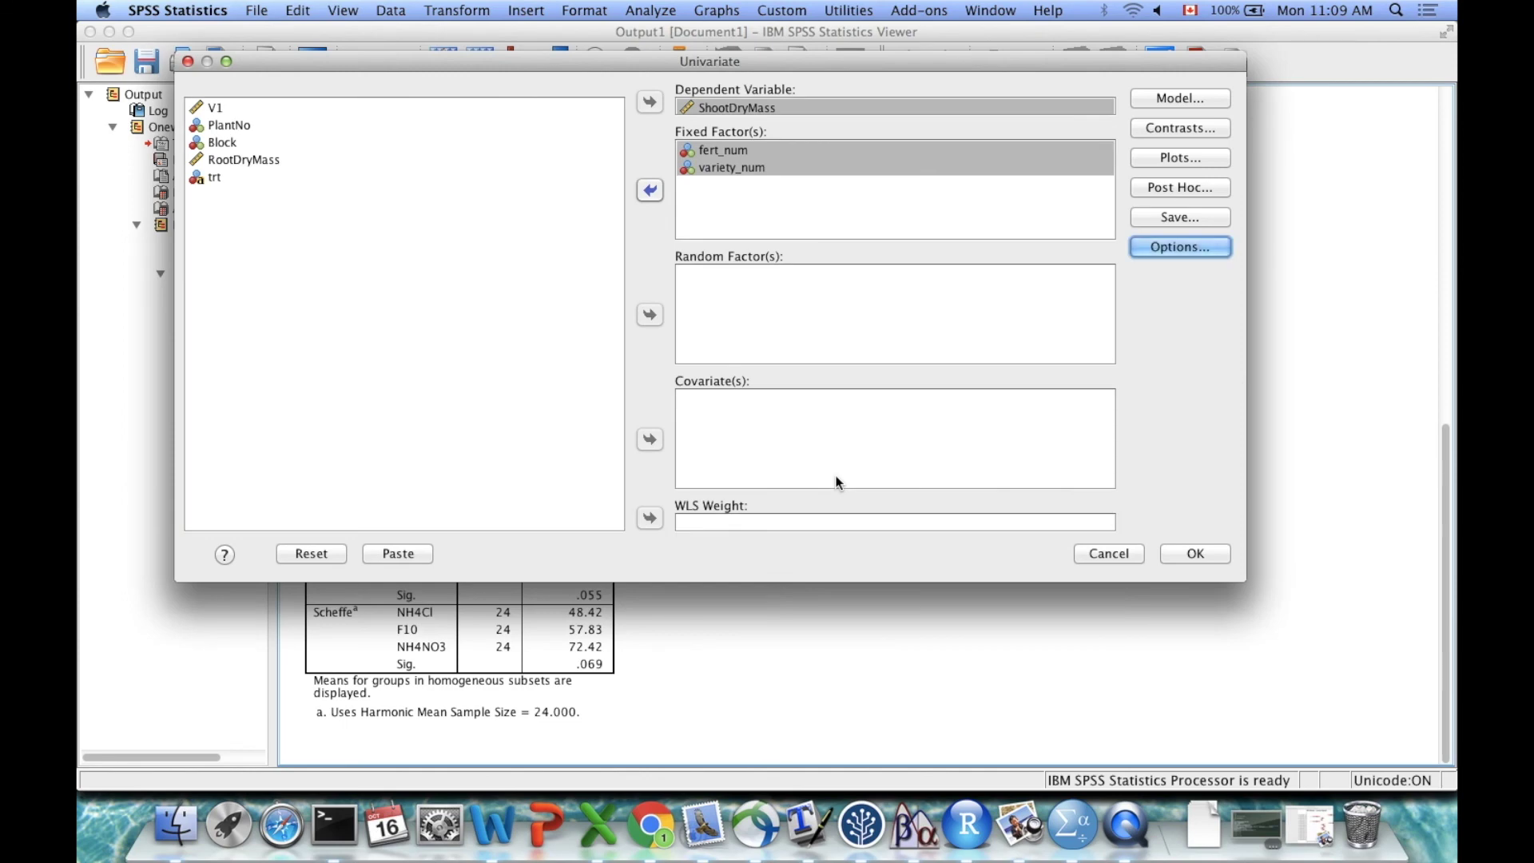
click(1195, 554)
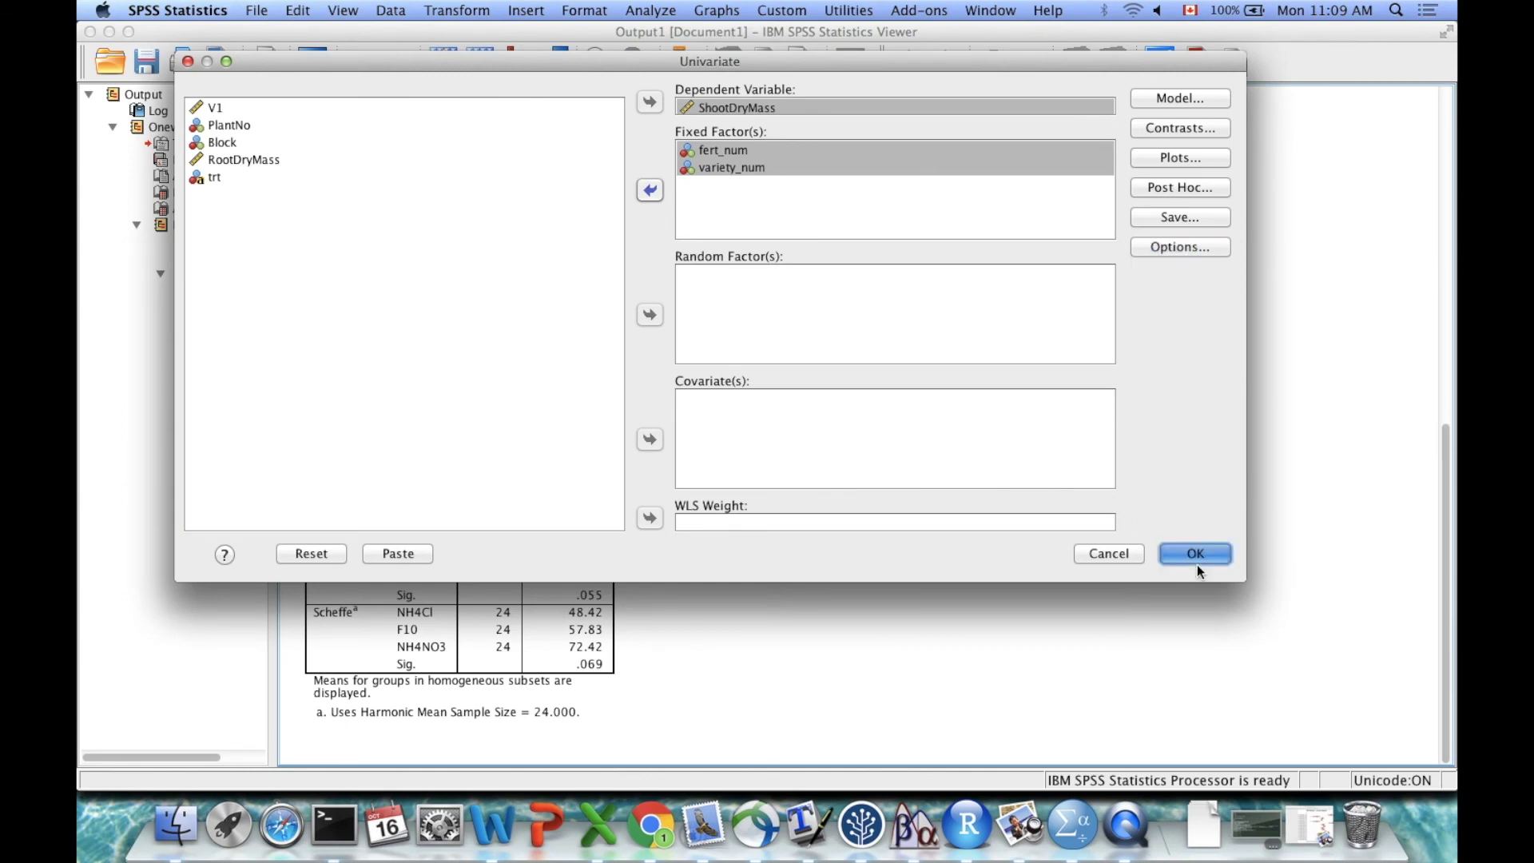
Step: Look over the two-way Descriptive Statistics table in the output
scroll(1168, 502, down, 5)
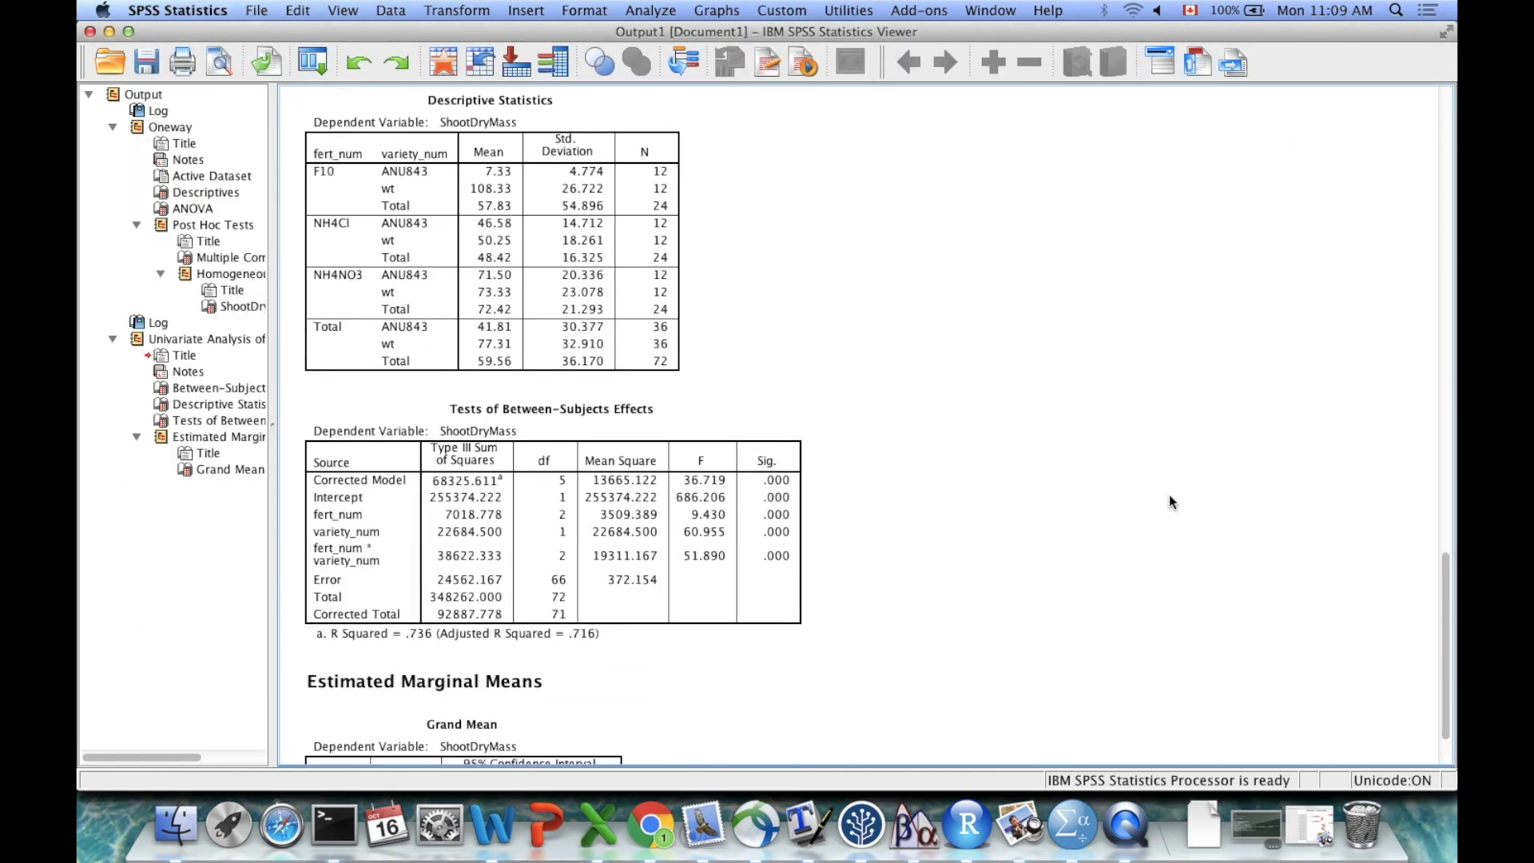
click(334, 188)
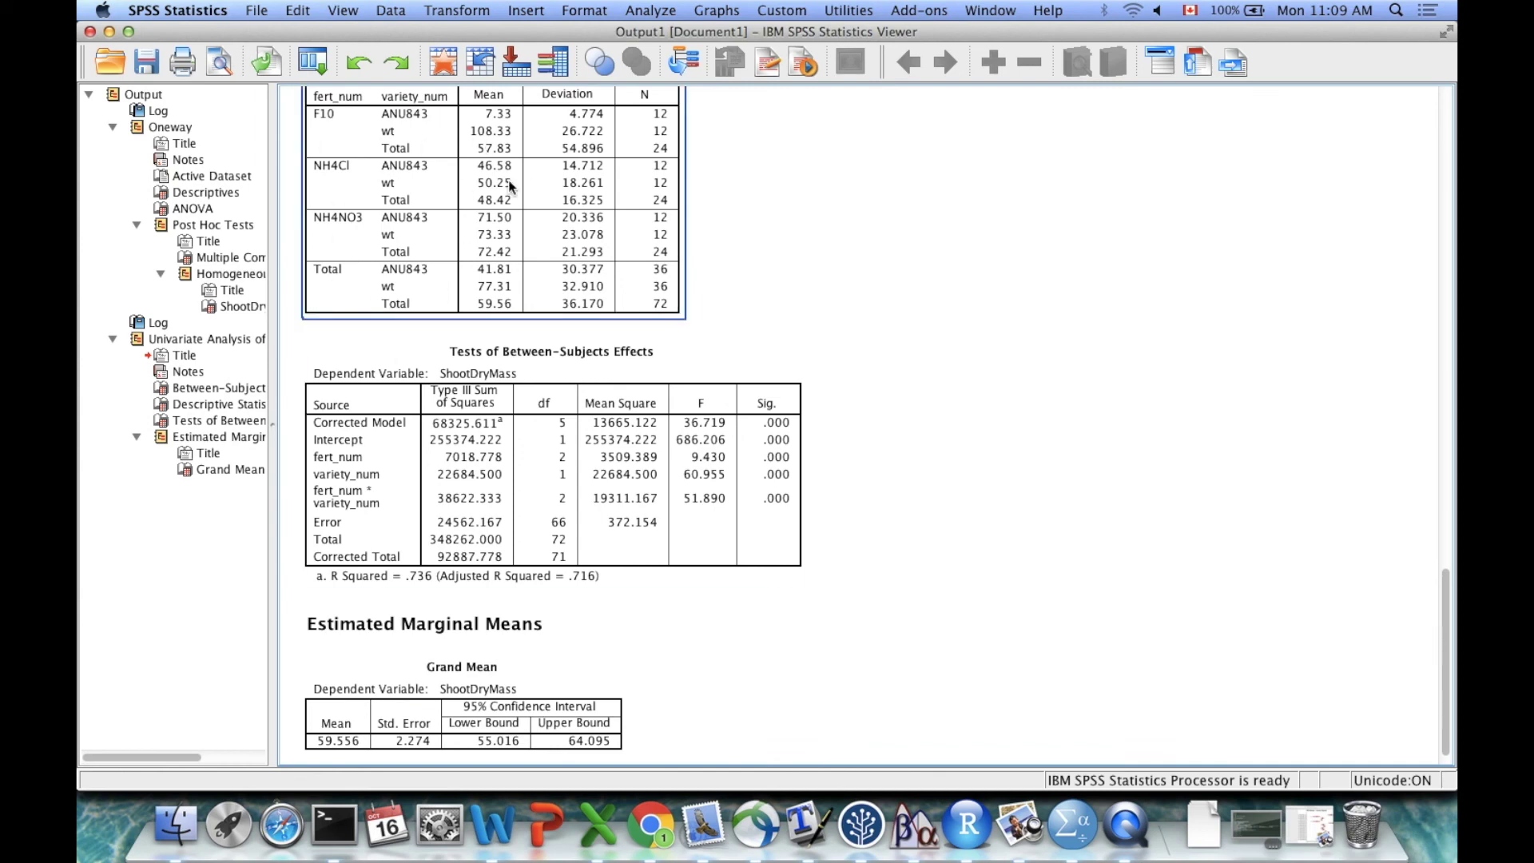
click(713, 285)
scroll(713, 284, down, 1)
scroll(783, 299, up, 3)
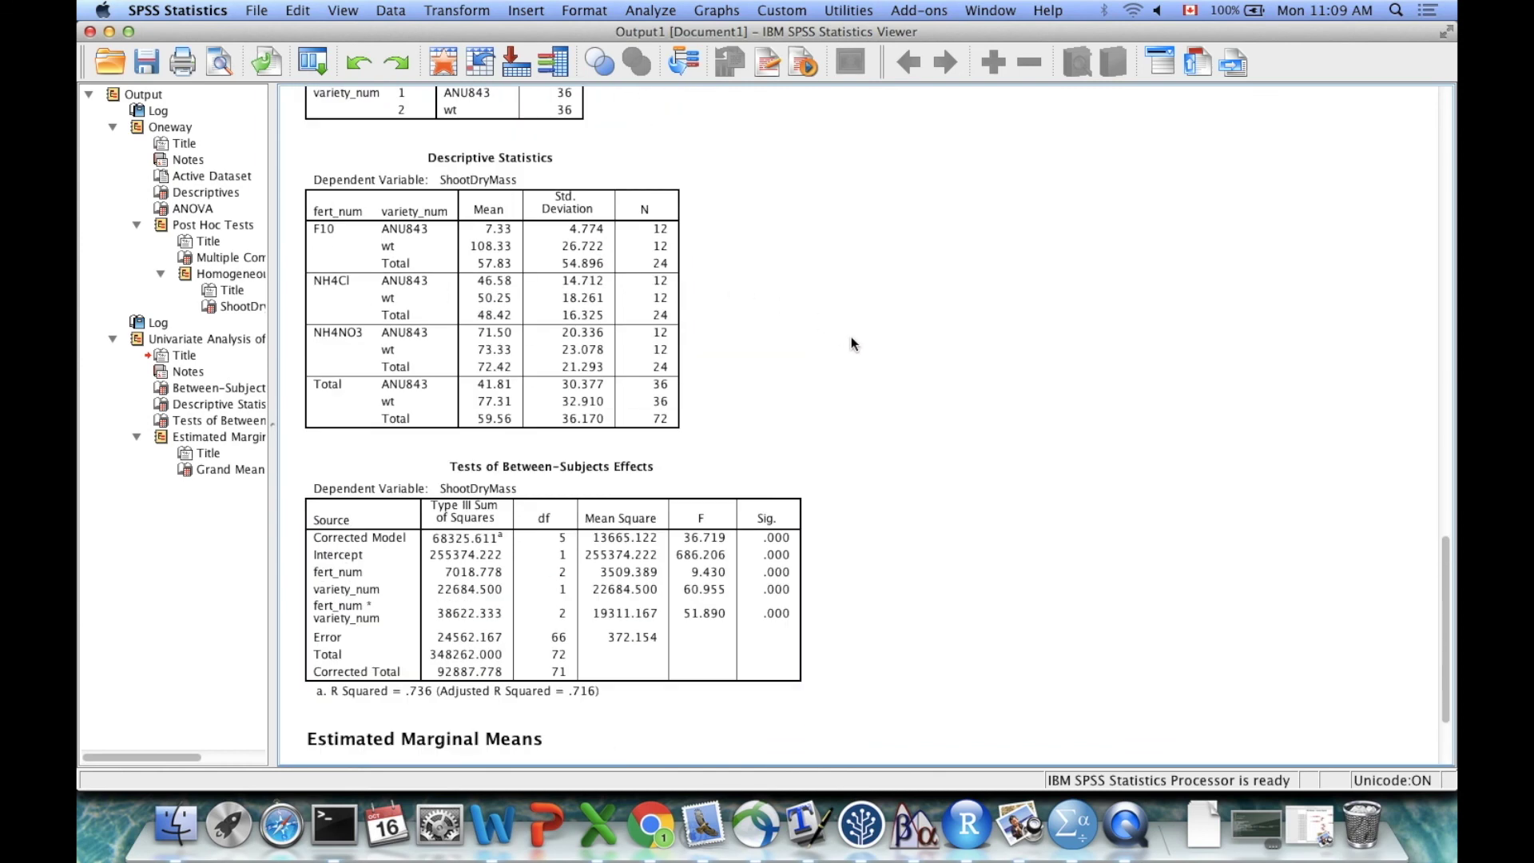
Step: Inspect Between-Subjects Effects: fert_num F 9.430, variety_num 60.955, interaction 51.890, grand mean 59.556
click(652, 489)
scroll(611, 569, down, 1)
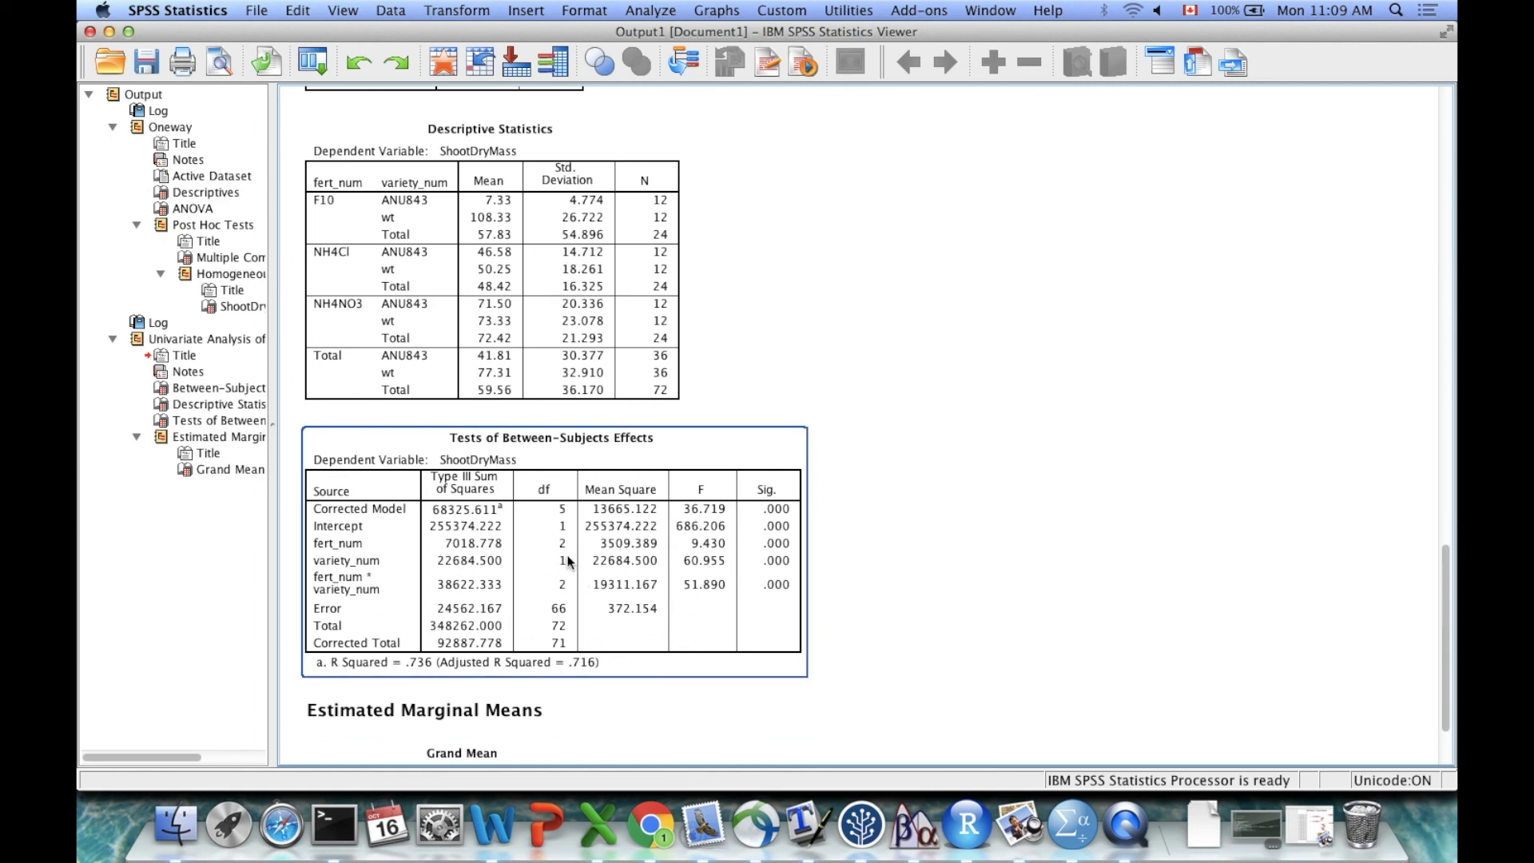
click(954, 505)
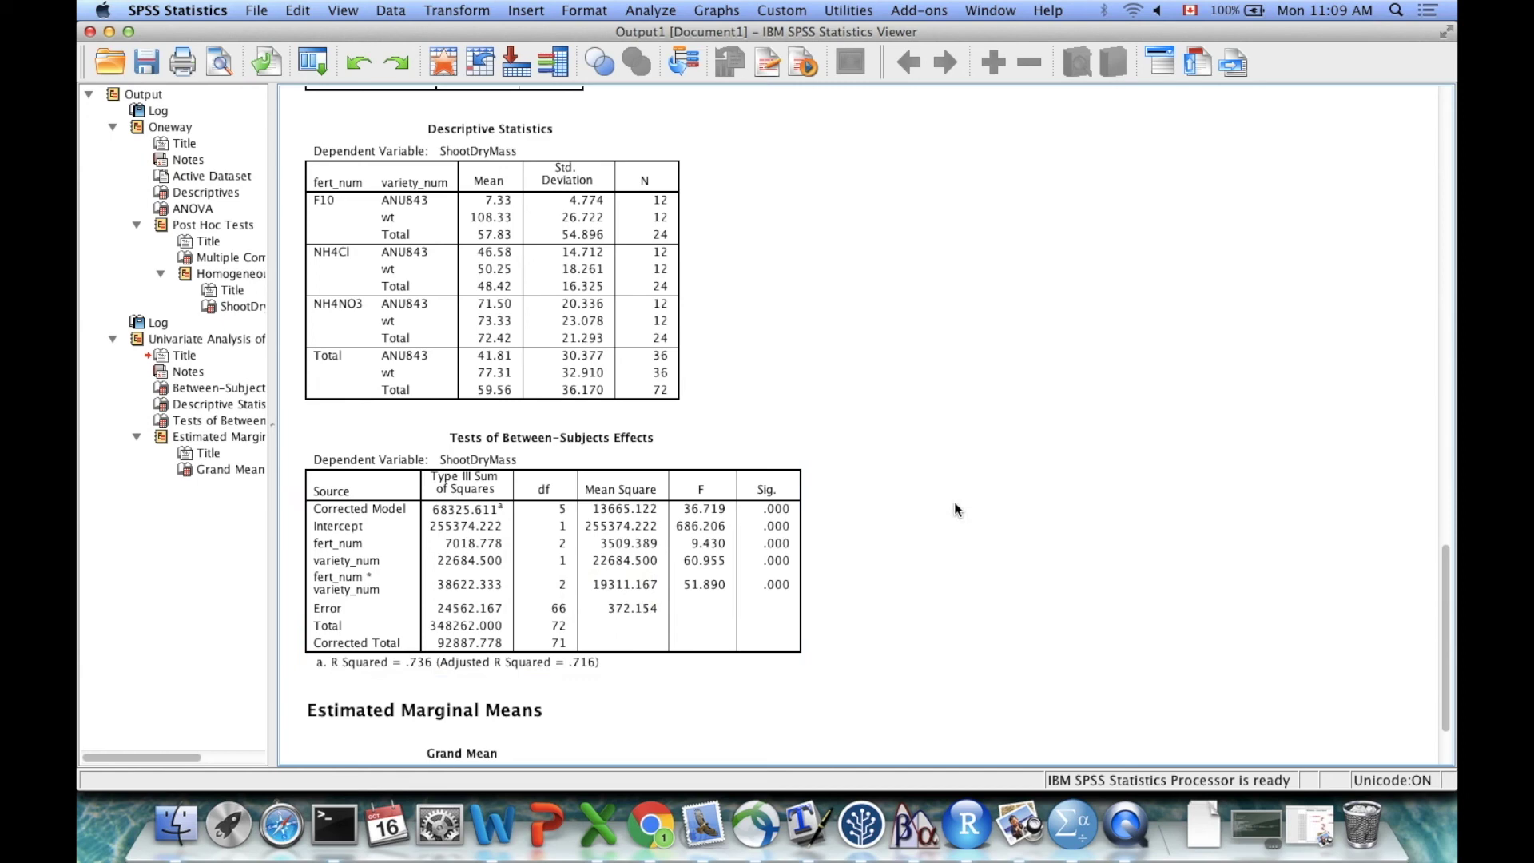
click(489, 514)
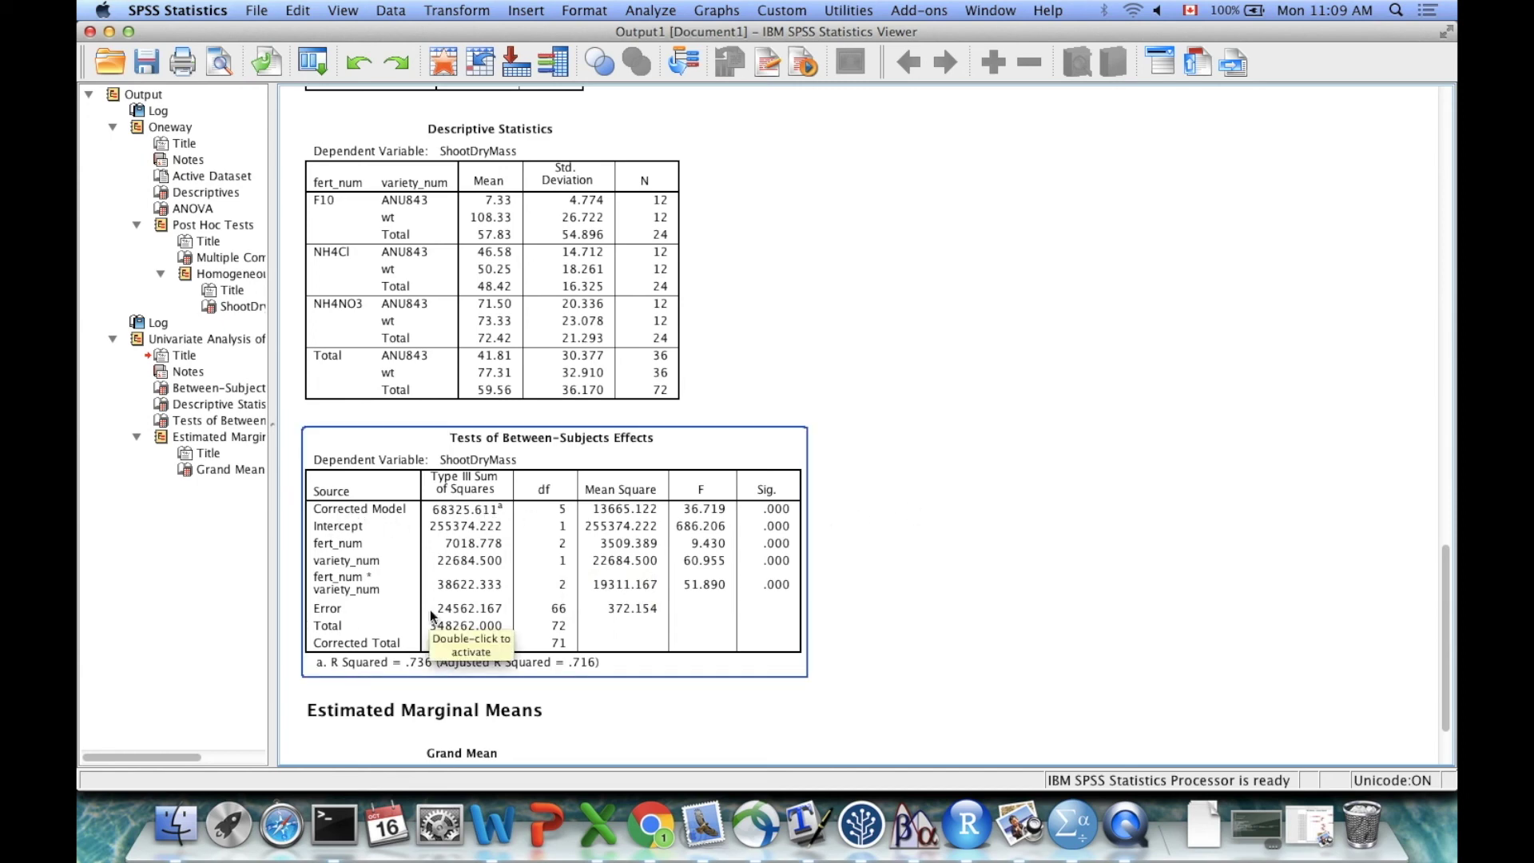
click(1106, 393)
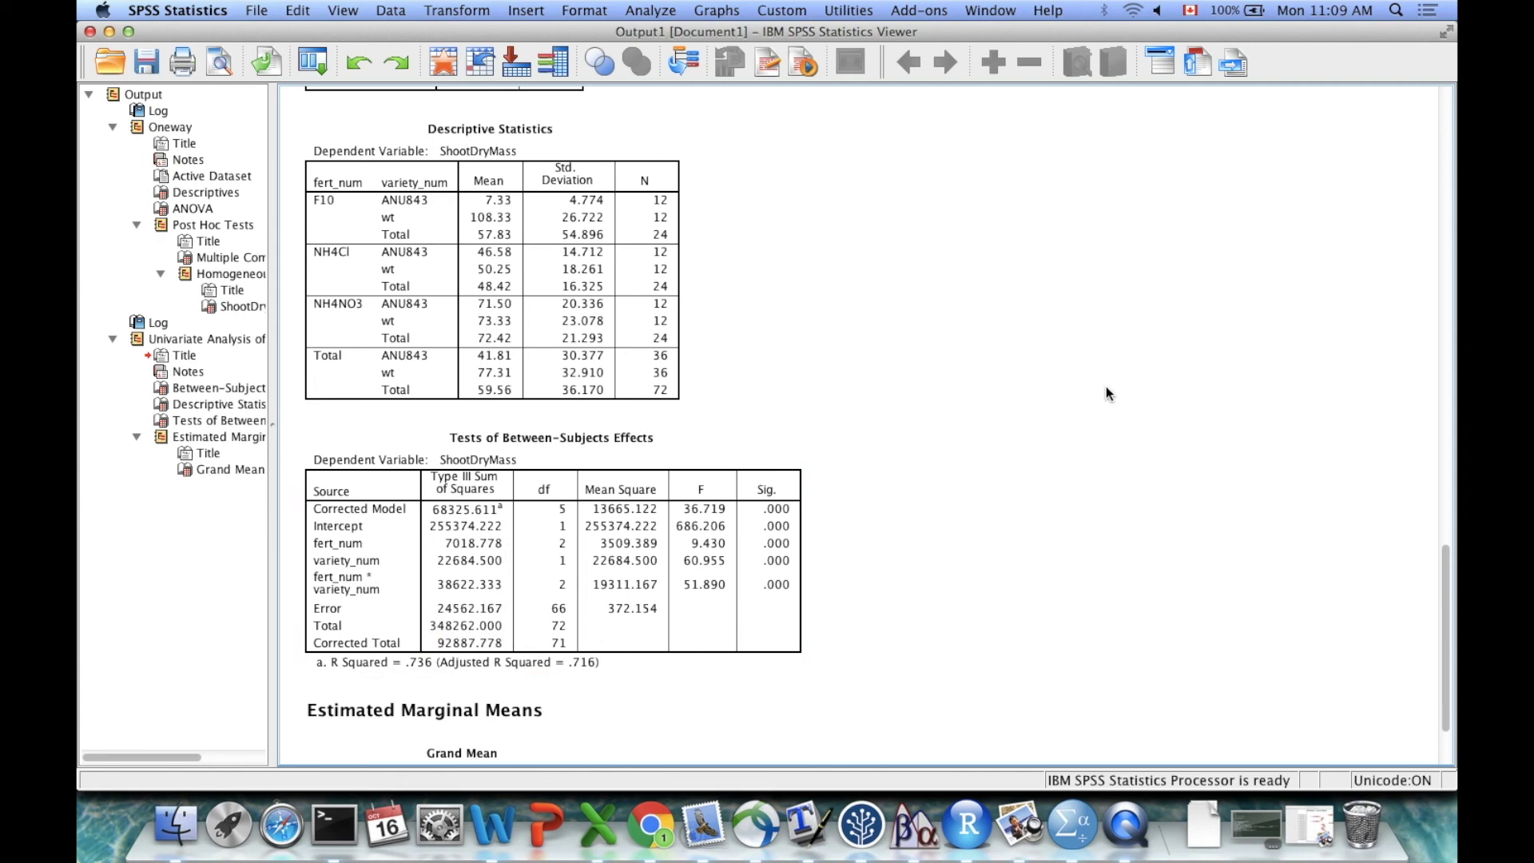
scroll(1105, 414, down, 2)
click(616, 563)
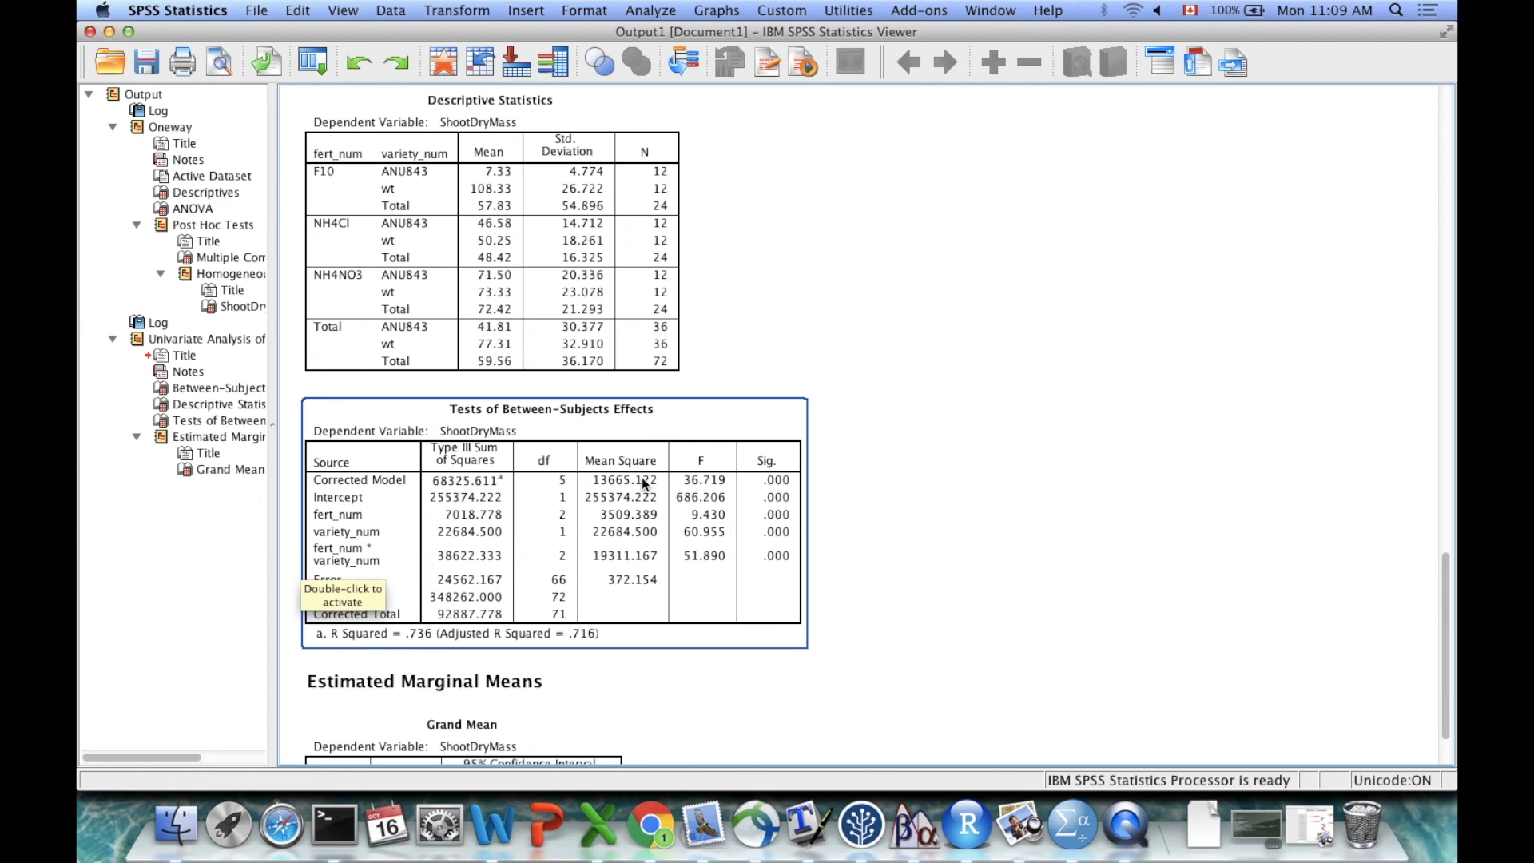
click(1011, 381)
scroll(1011, 382, down, 2)
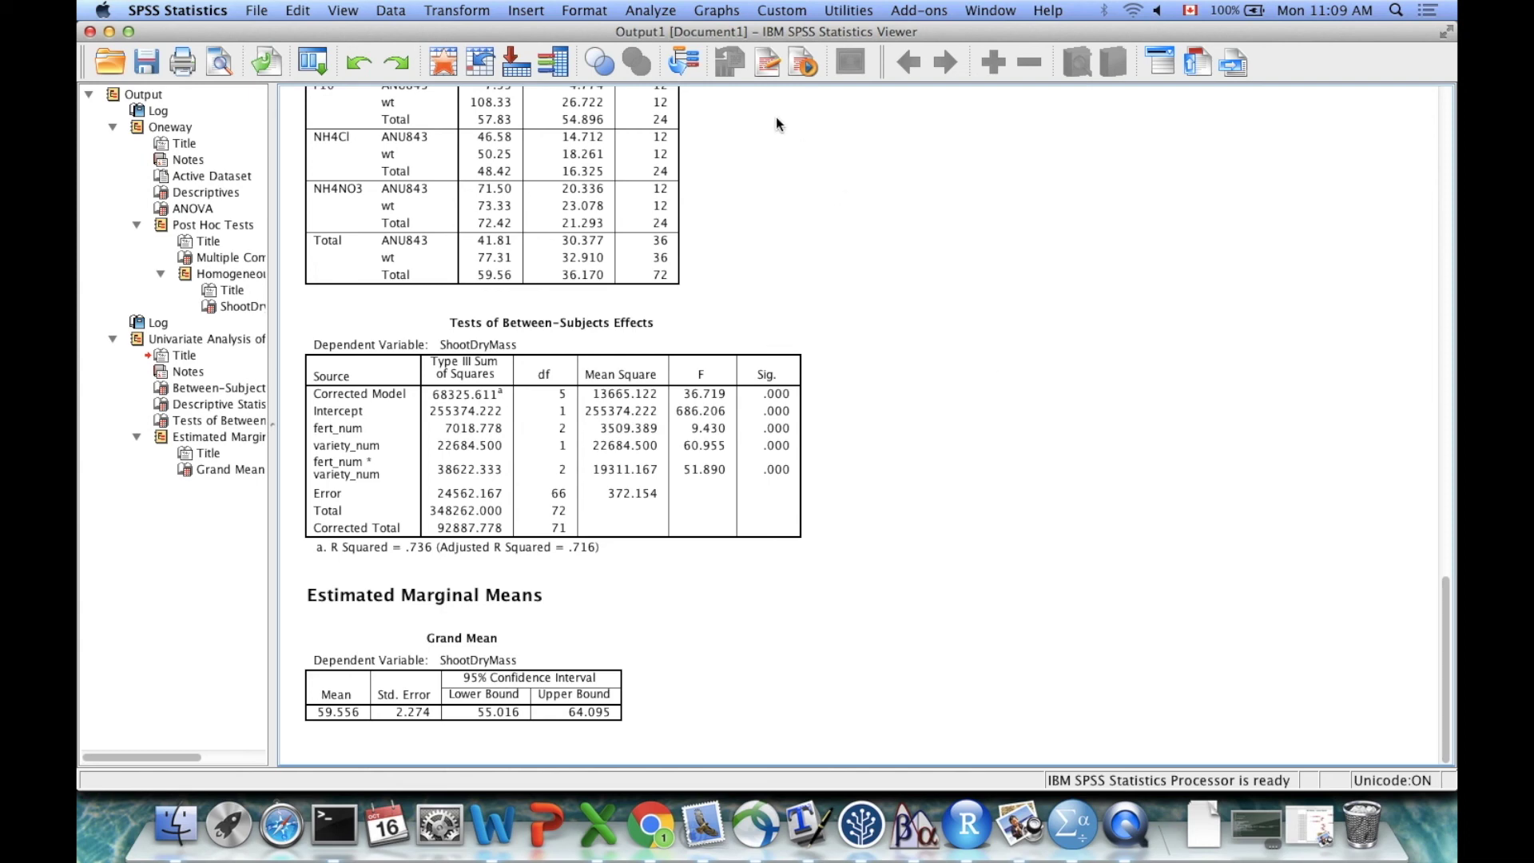
click(717, 12)
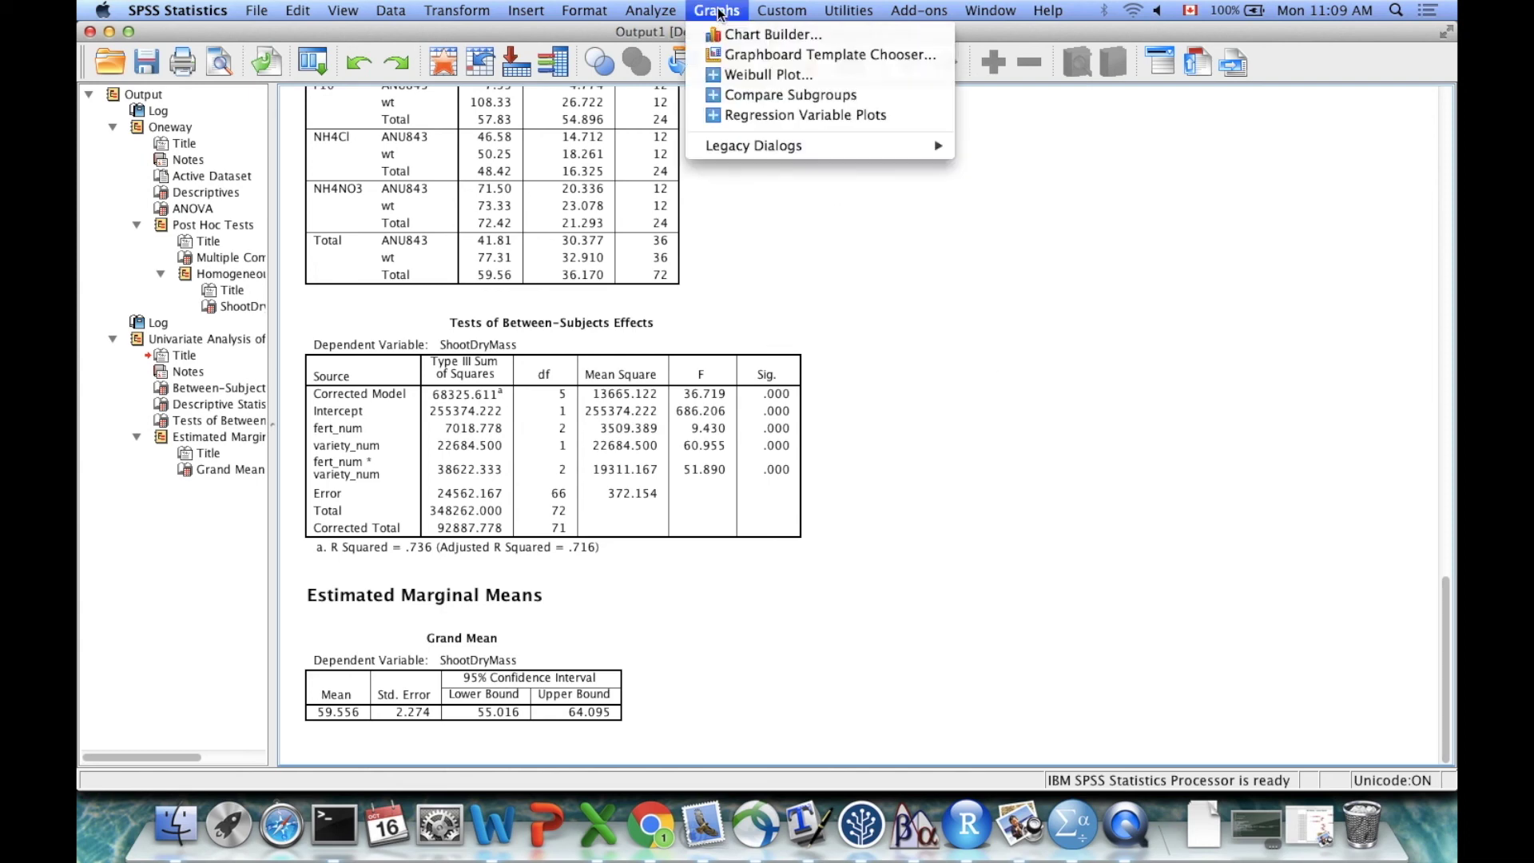
Step: Start Chart Builder and place a Multiple Line chart from the Line gallery in the preview
click(759, 34)
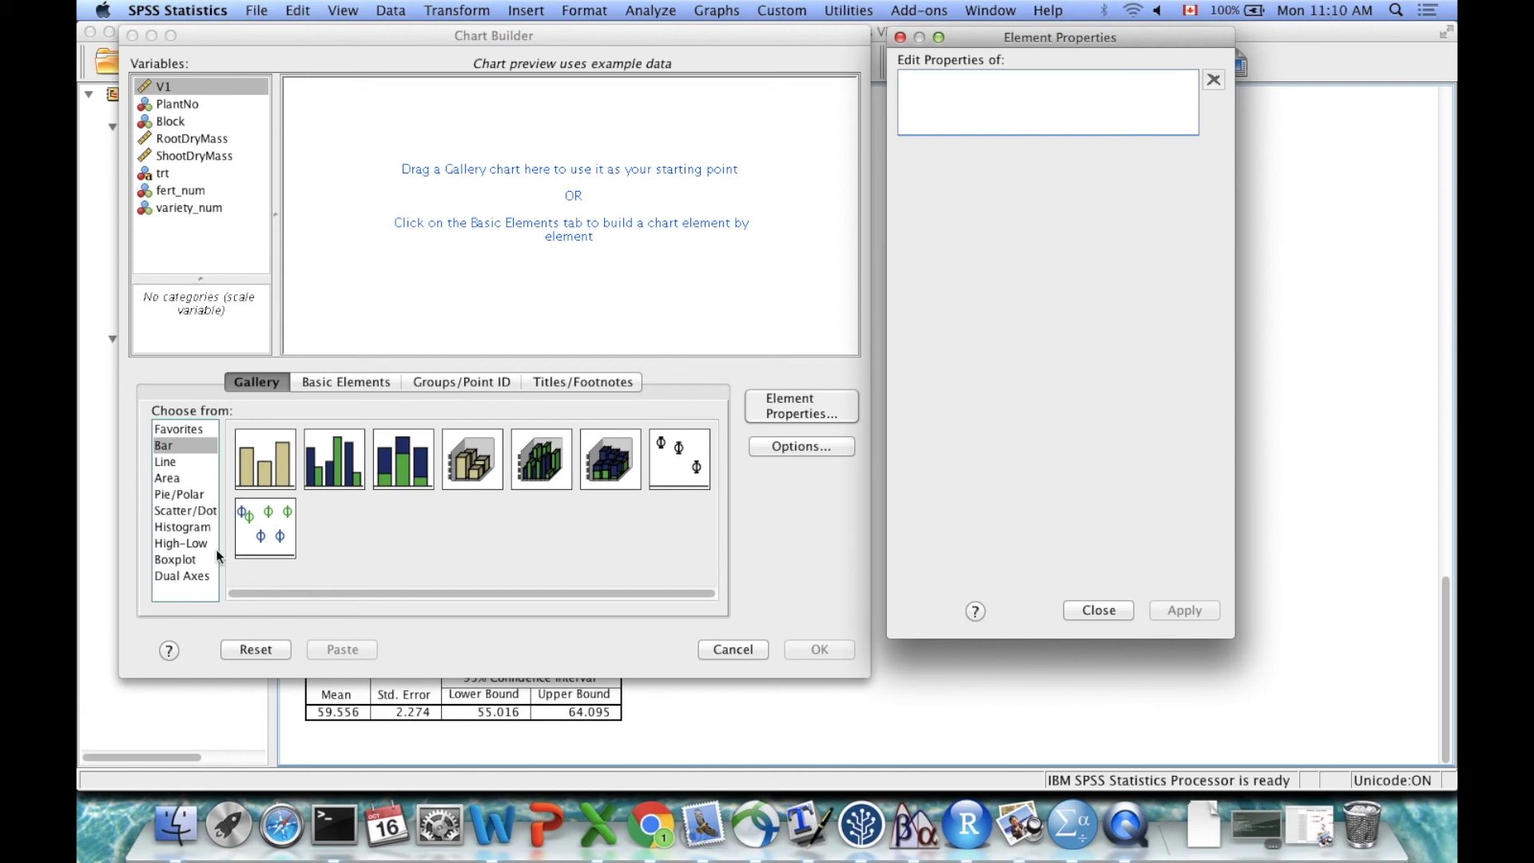
click(201, 512)
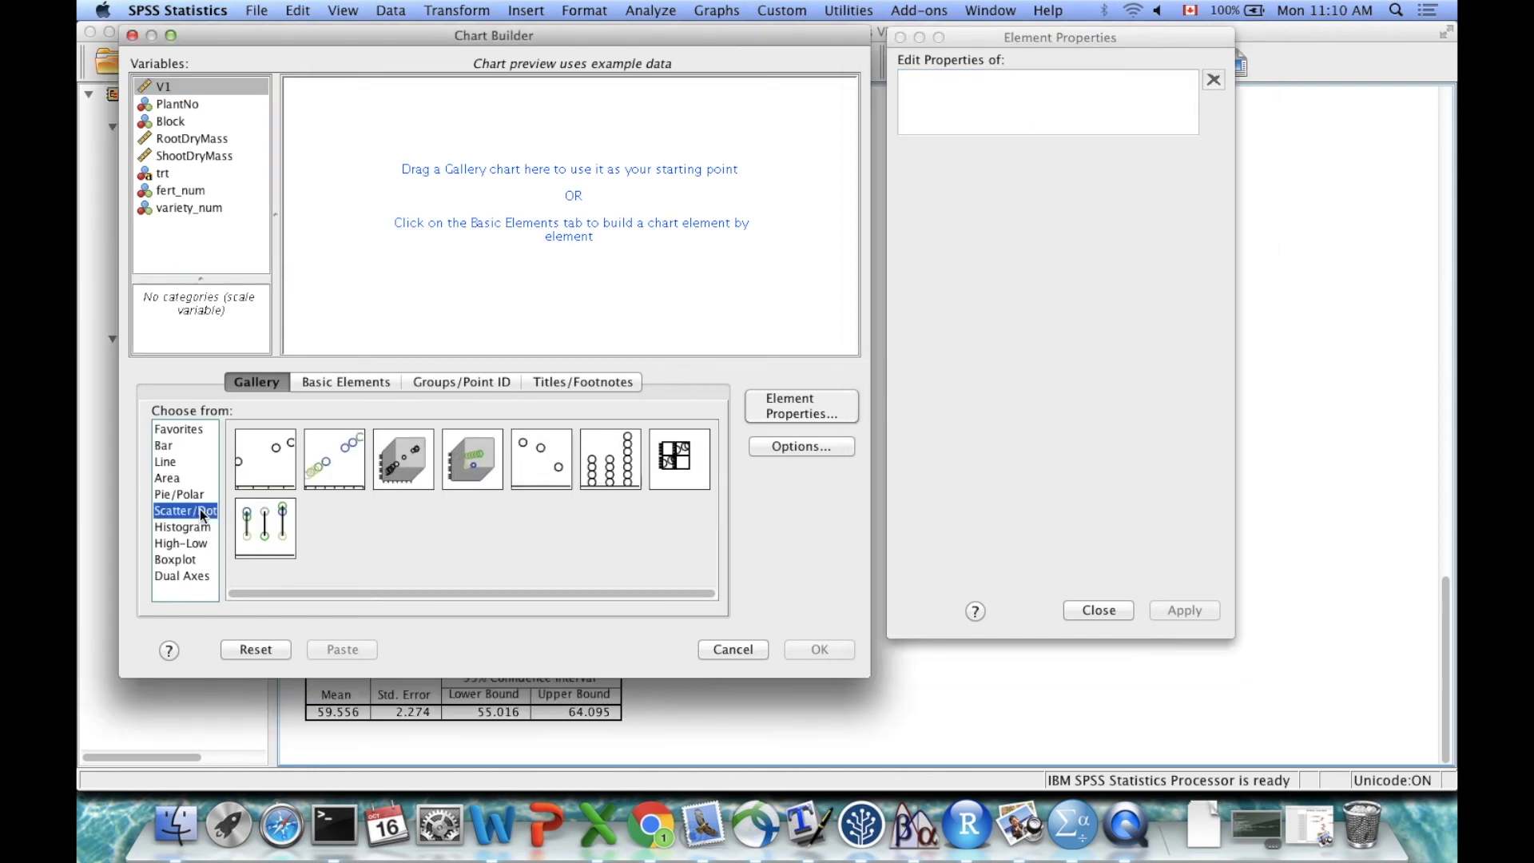
click(194, 462)
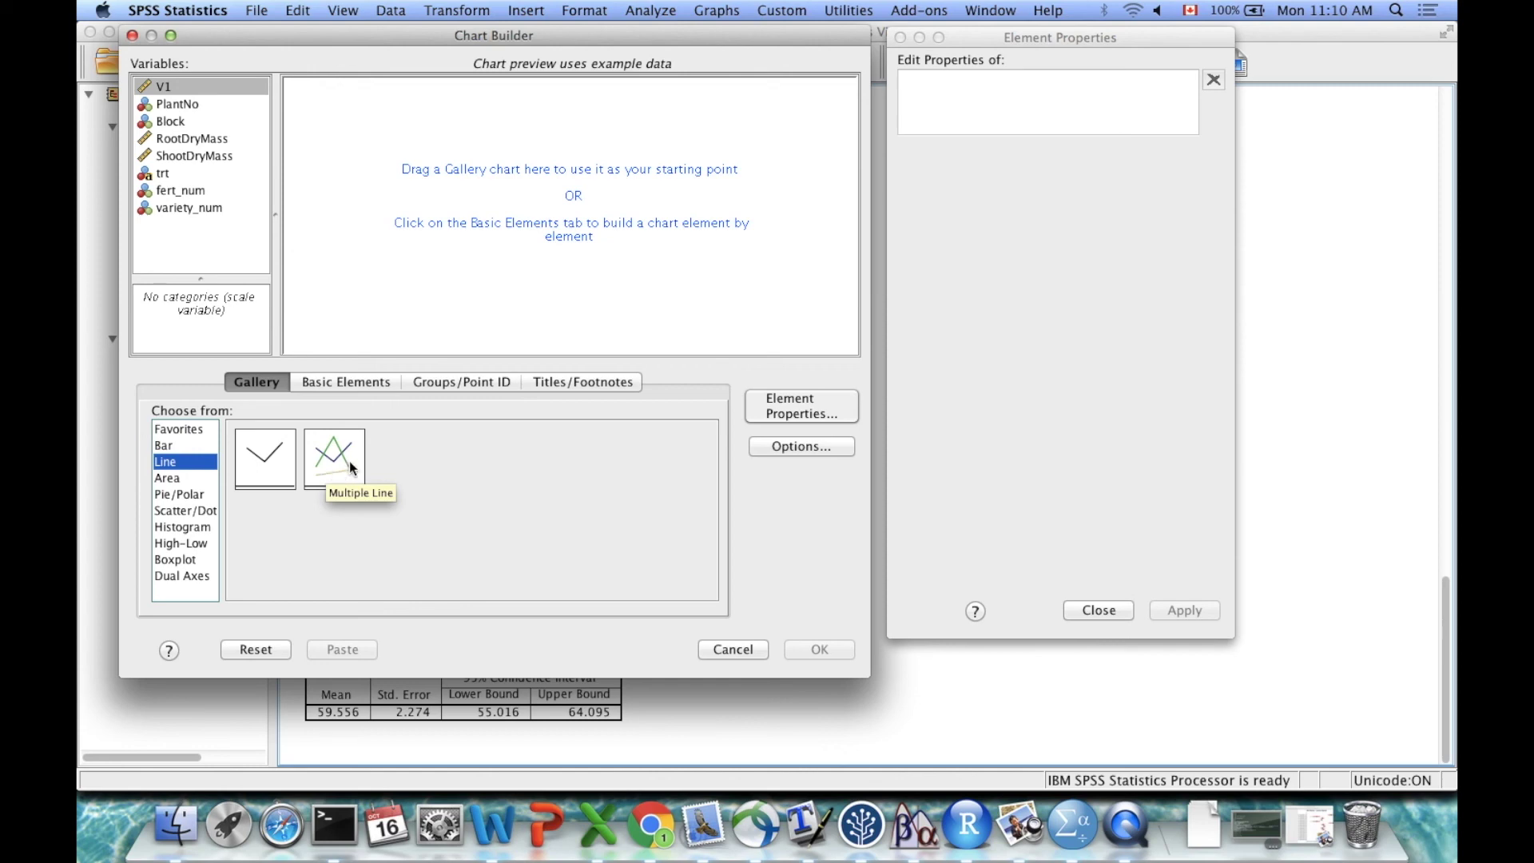
mouse_move(348, 462)
mouse_down()
mouse_move(479, 233)
mouse_move(541, 163)
mouse_up()
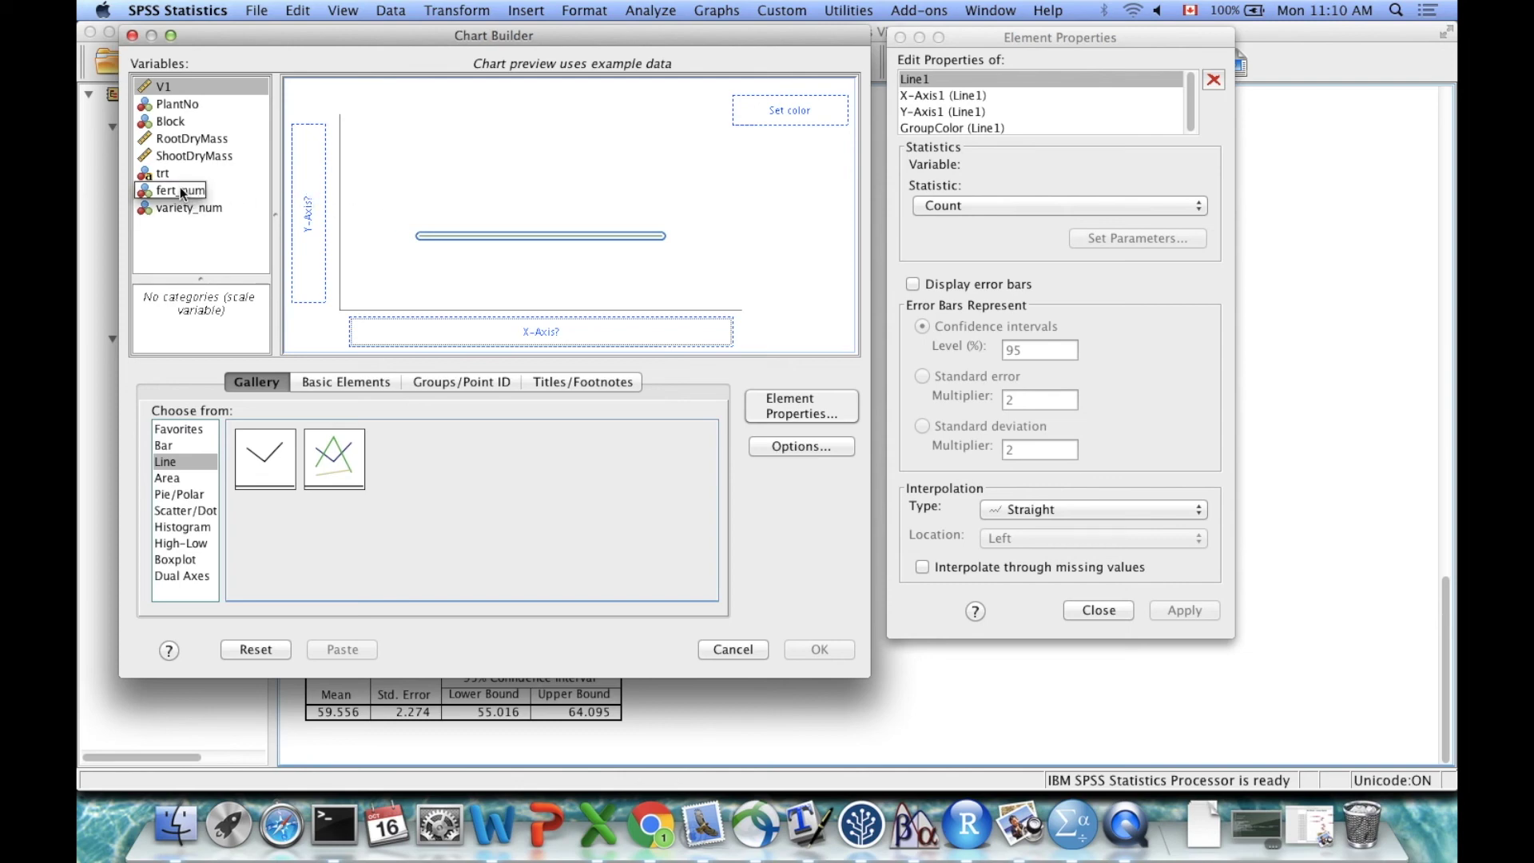
Step: Put fert_num on the X-axis, ShootDryMass on the Y-axis, variety_num as colour, and create the chart
drag(185, 190, 515, 344)
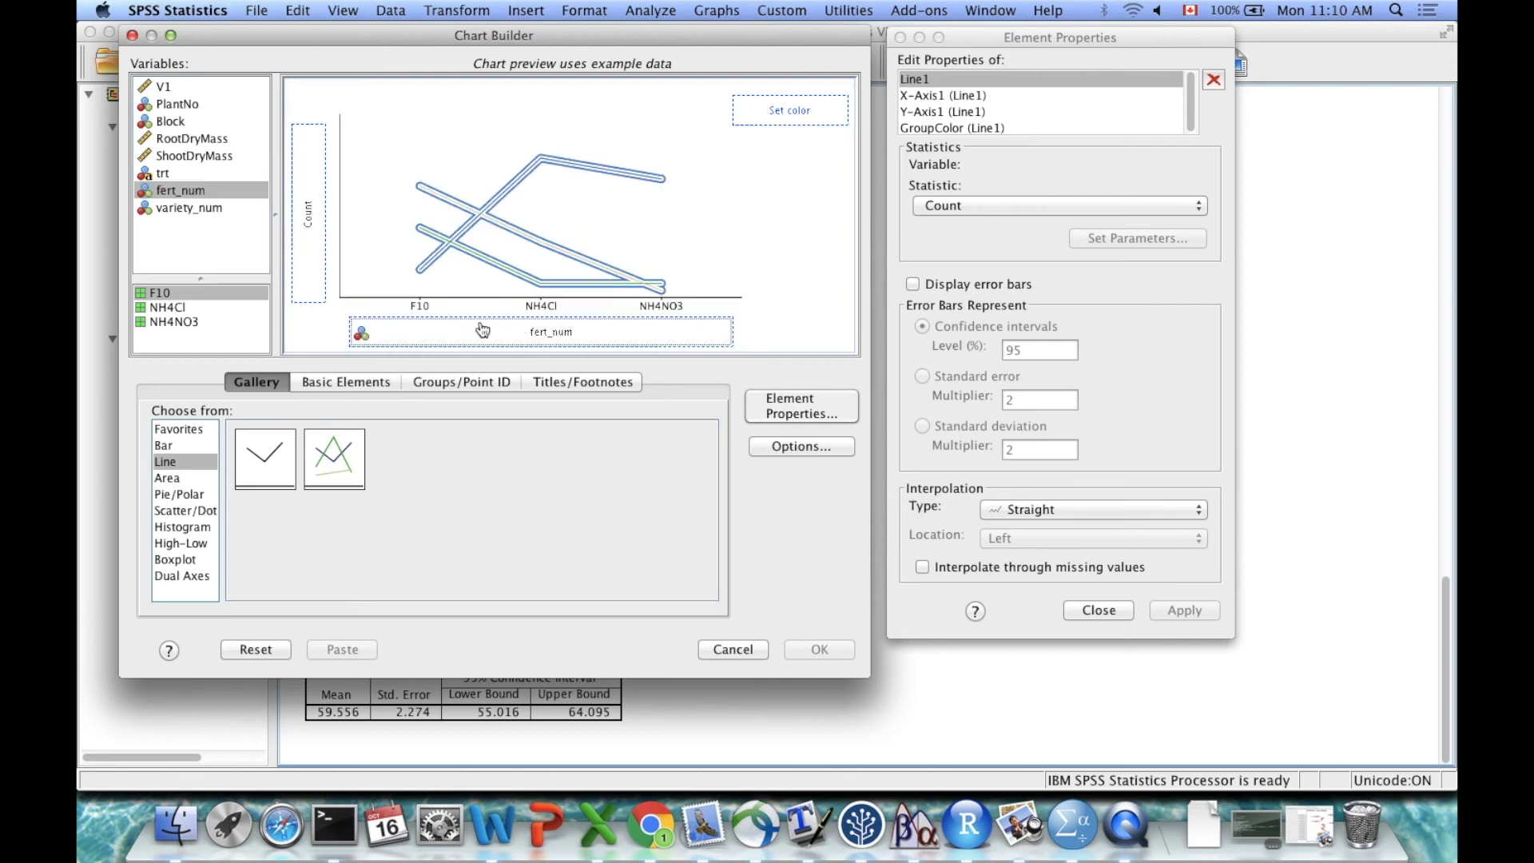
click(198, 153)
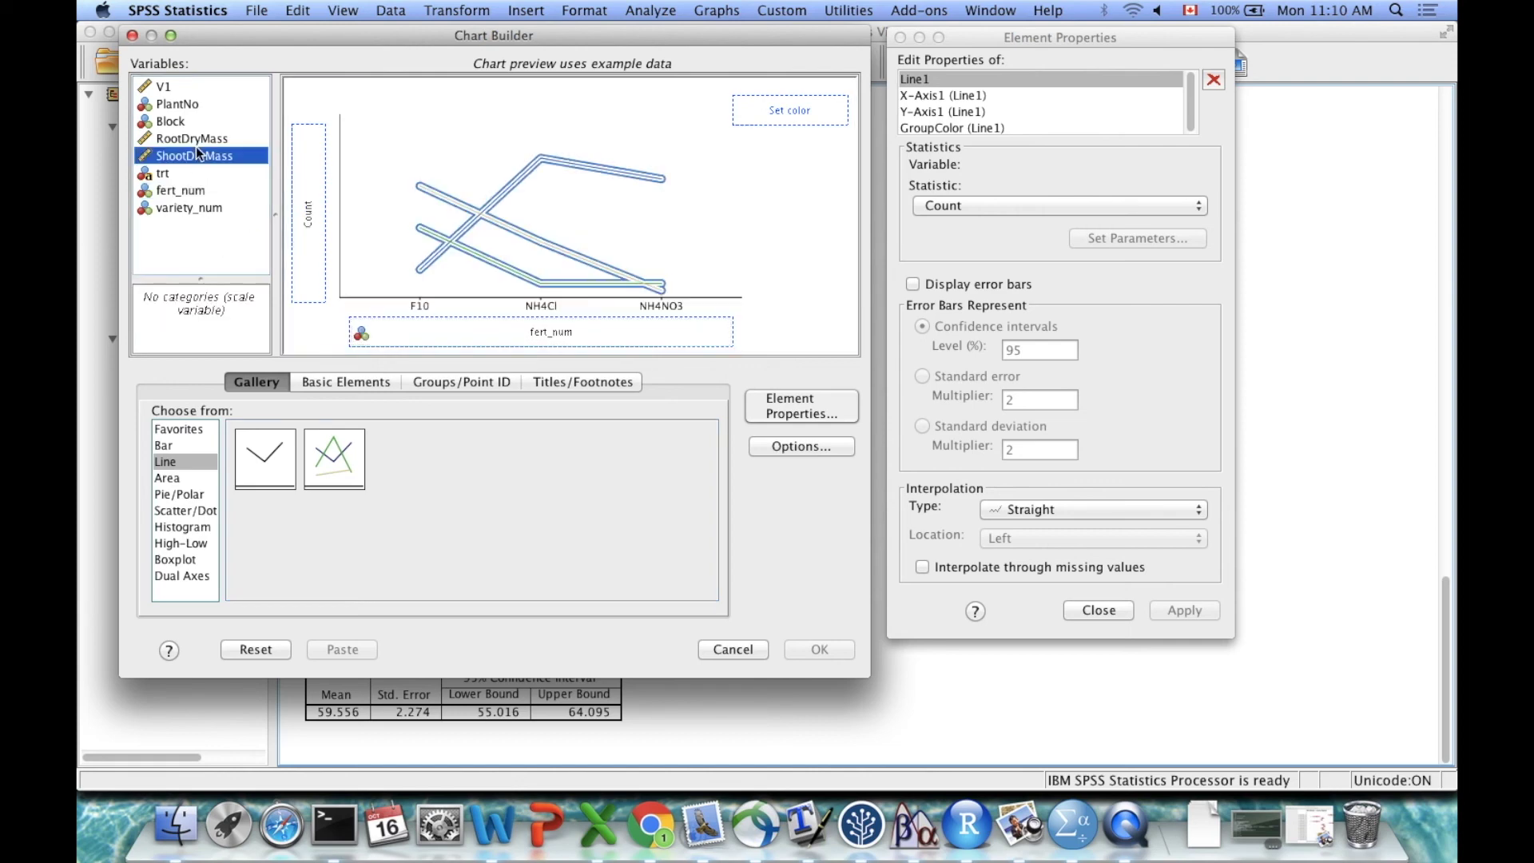
drag(194, 156, 308, 230)
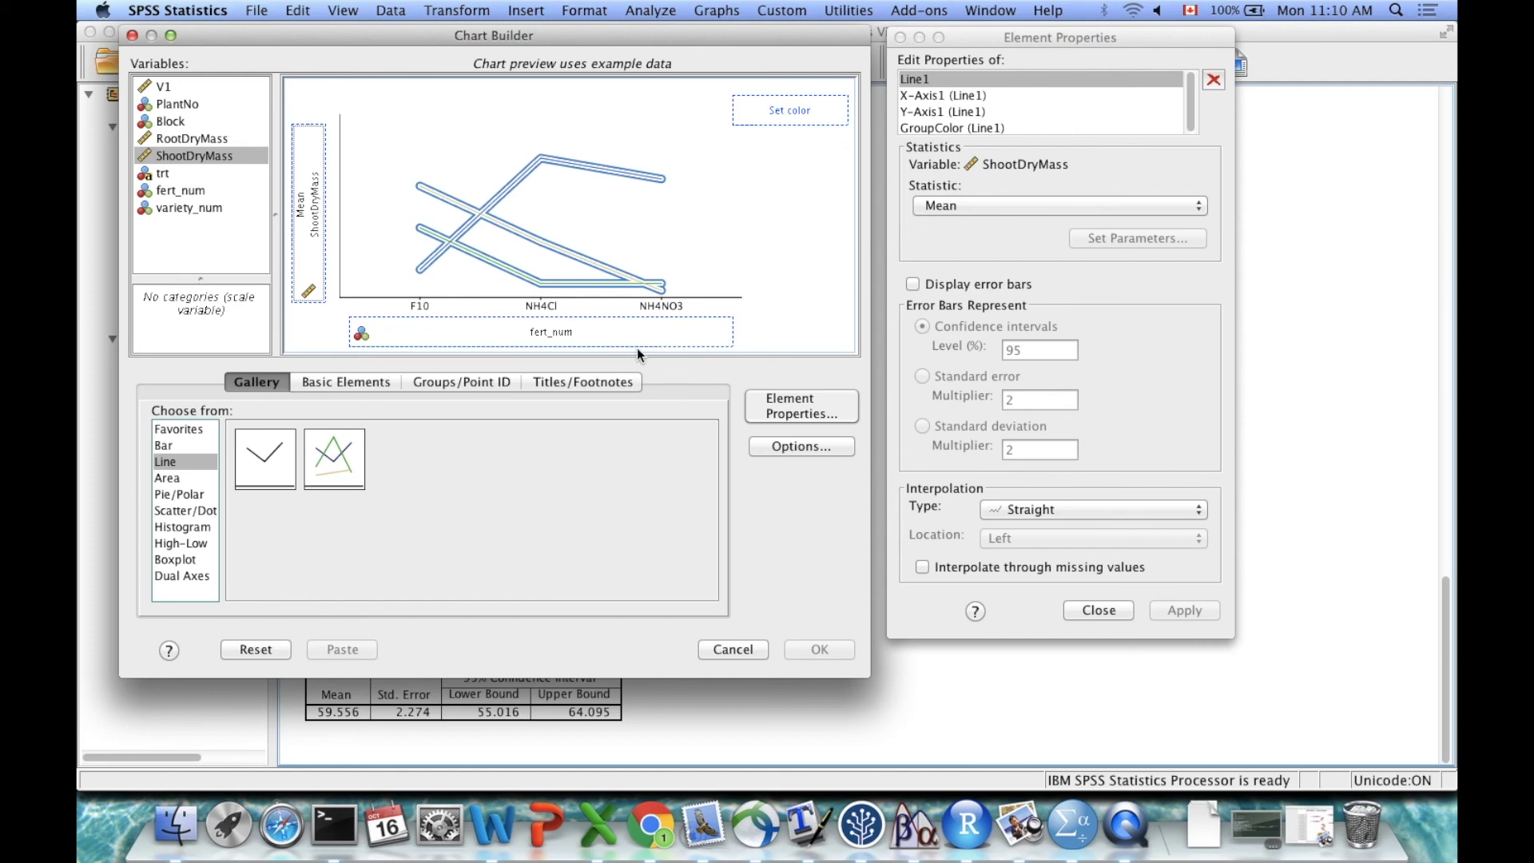
click(190, 209)
drag(180, 208, 772, 104)
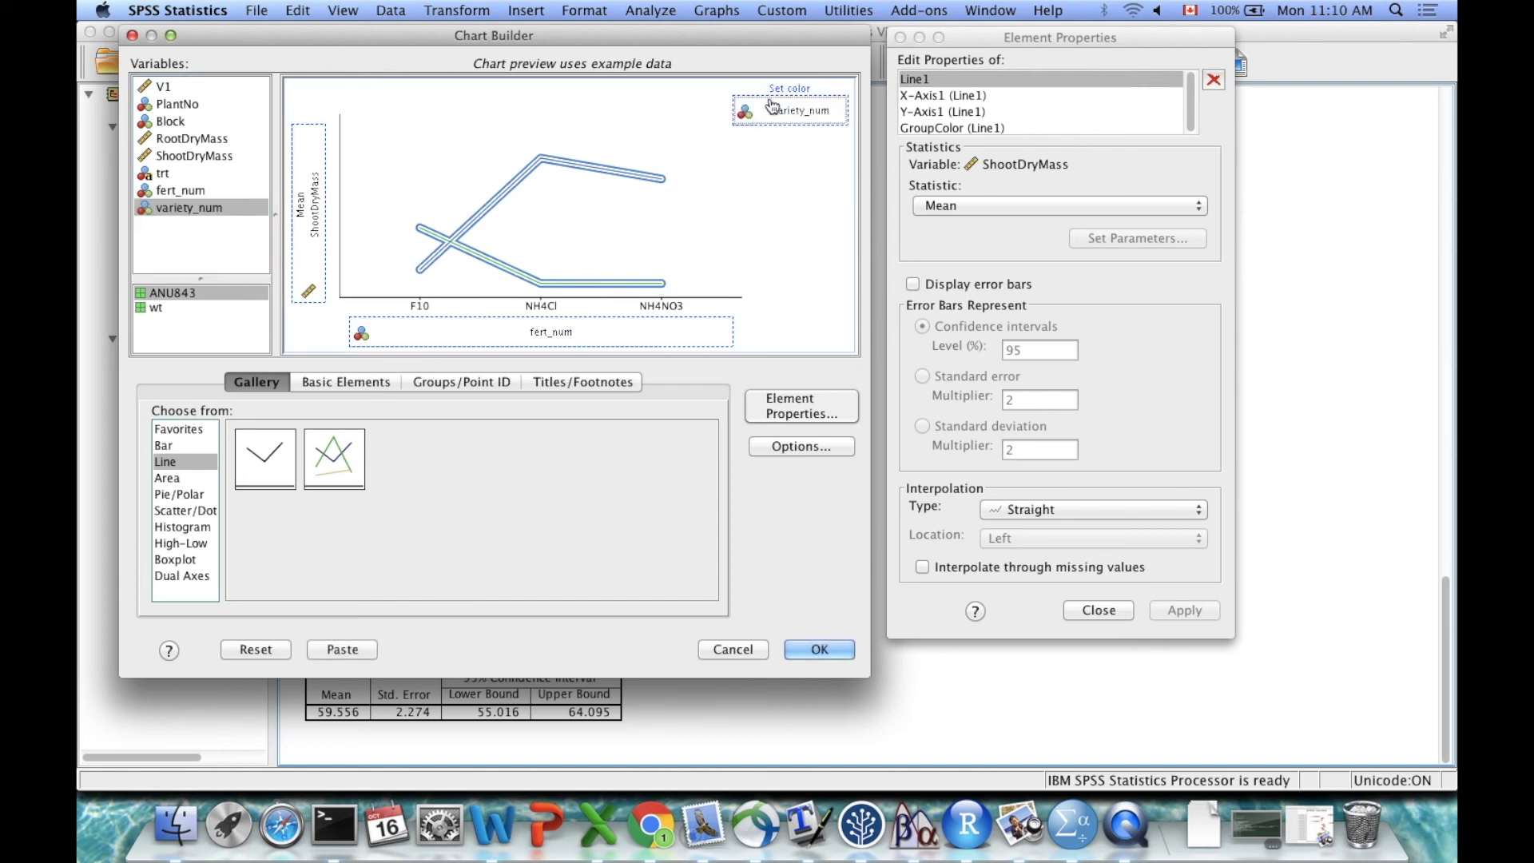
click(820, 650)
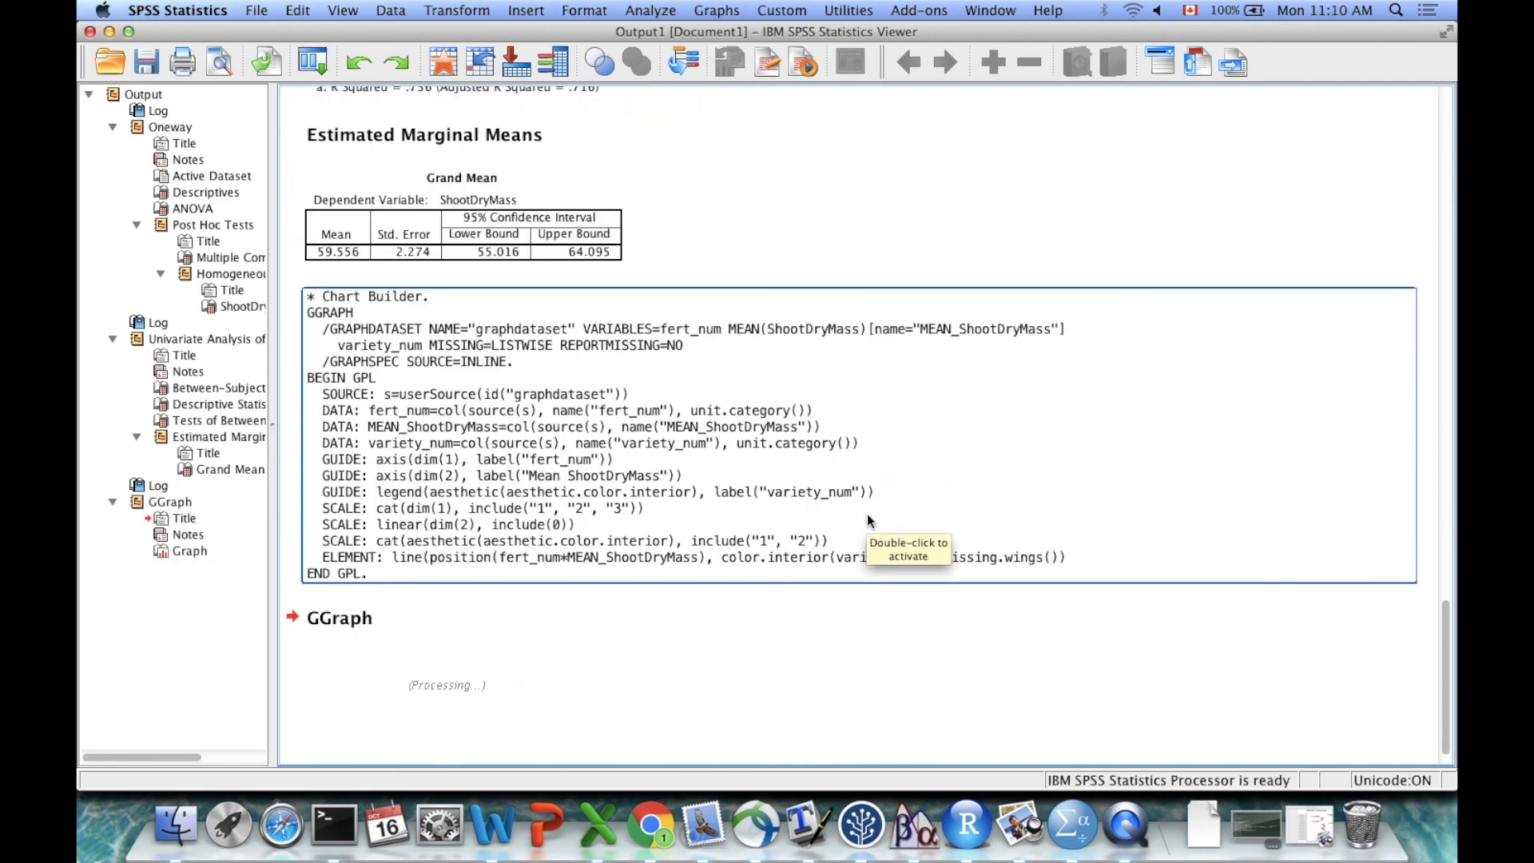
Step: Select the new fertilizer-by-variety ShootDryMass interaction line chart in the Viewer
click(869, 521)
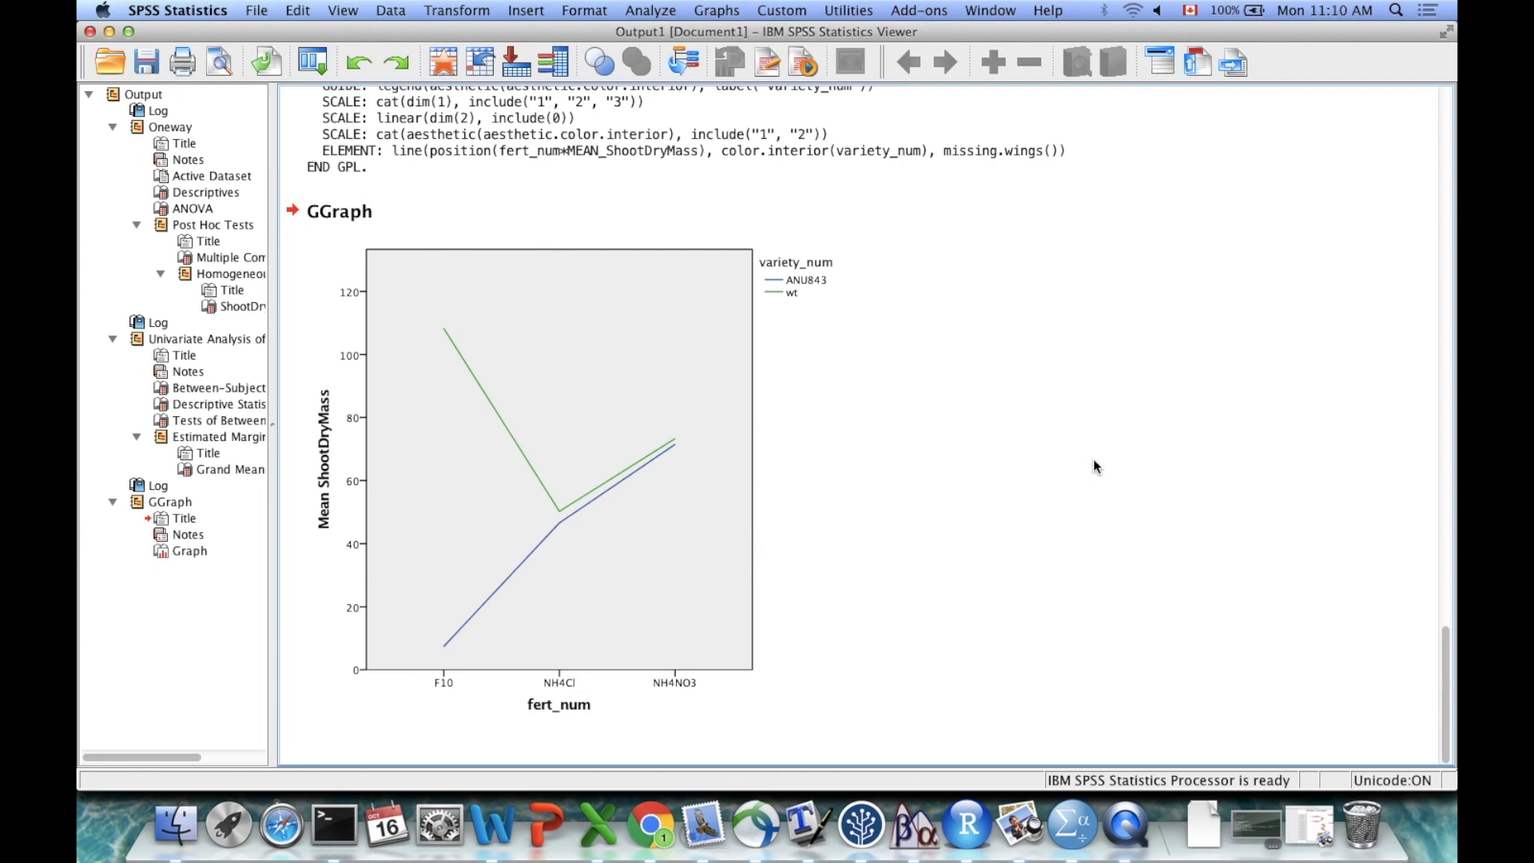
click(447, 689)
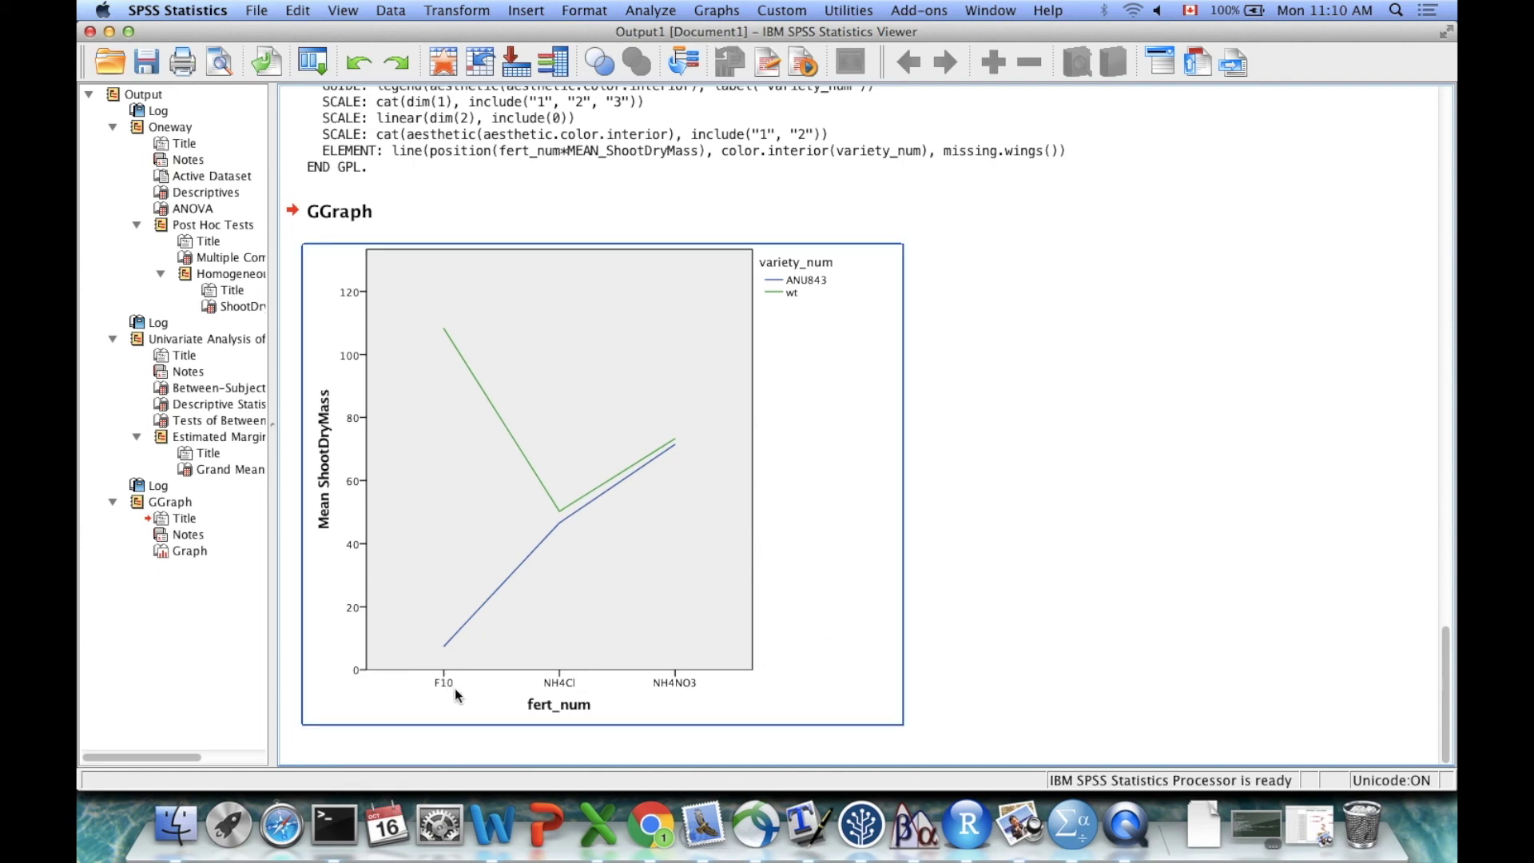
click(591, 737)
click(564, 708)
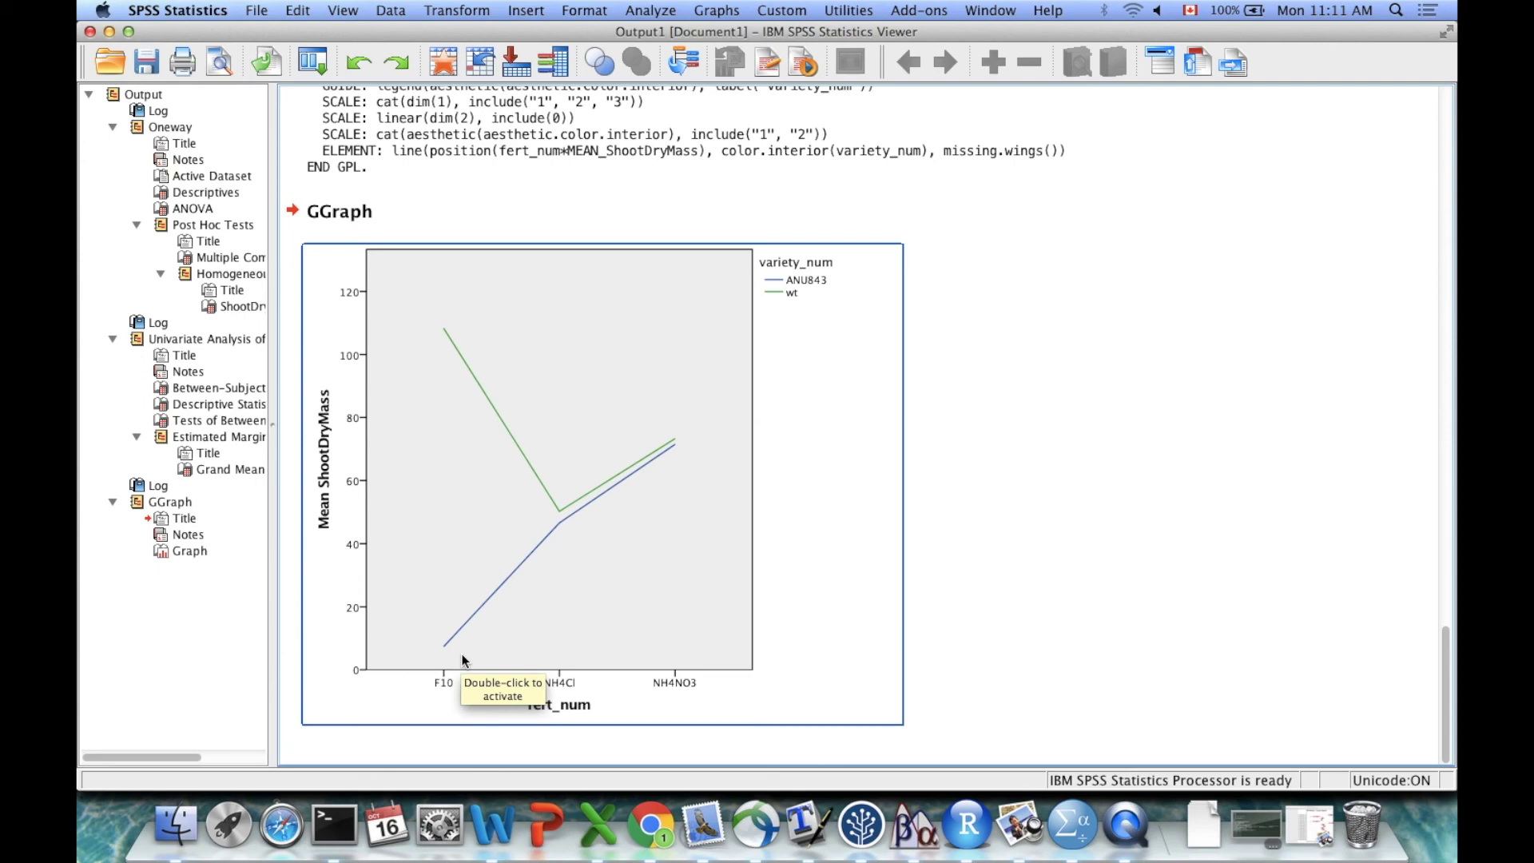
click(553, 763)
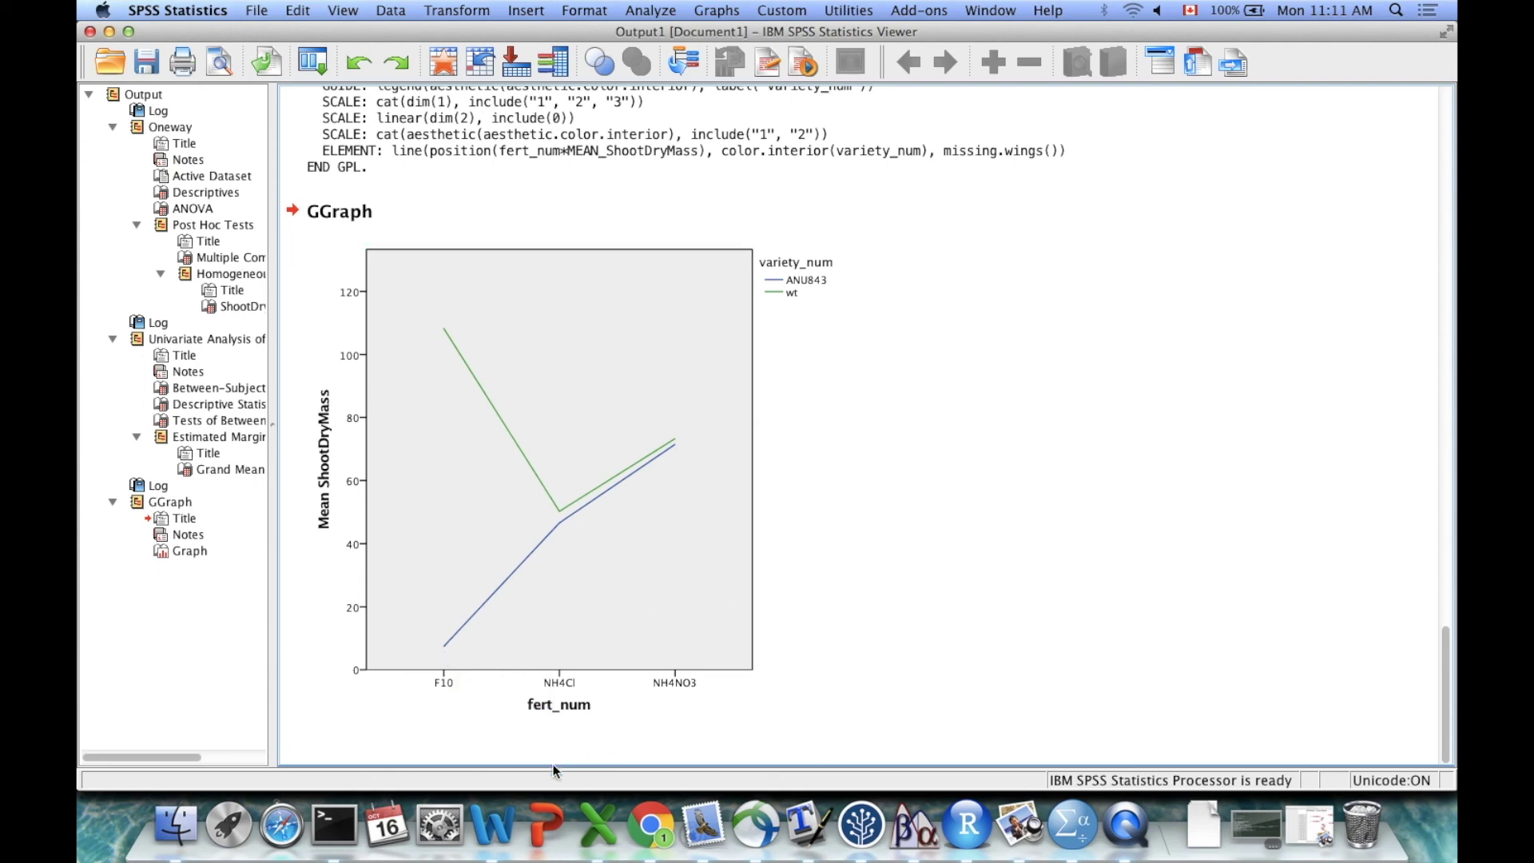
click(464, 708)
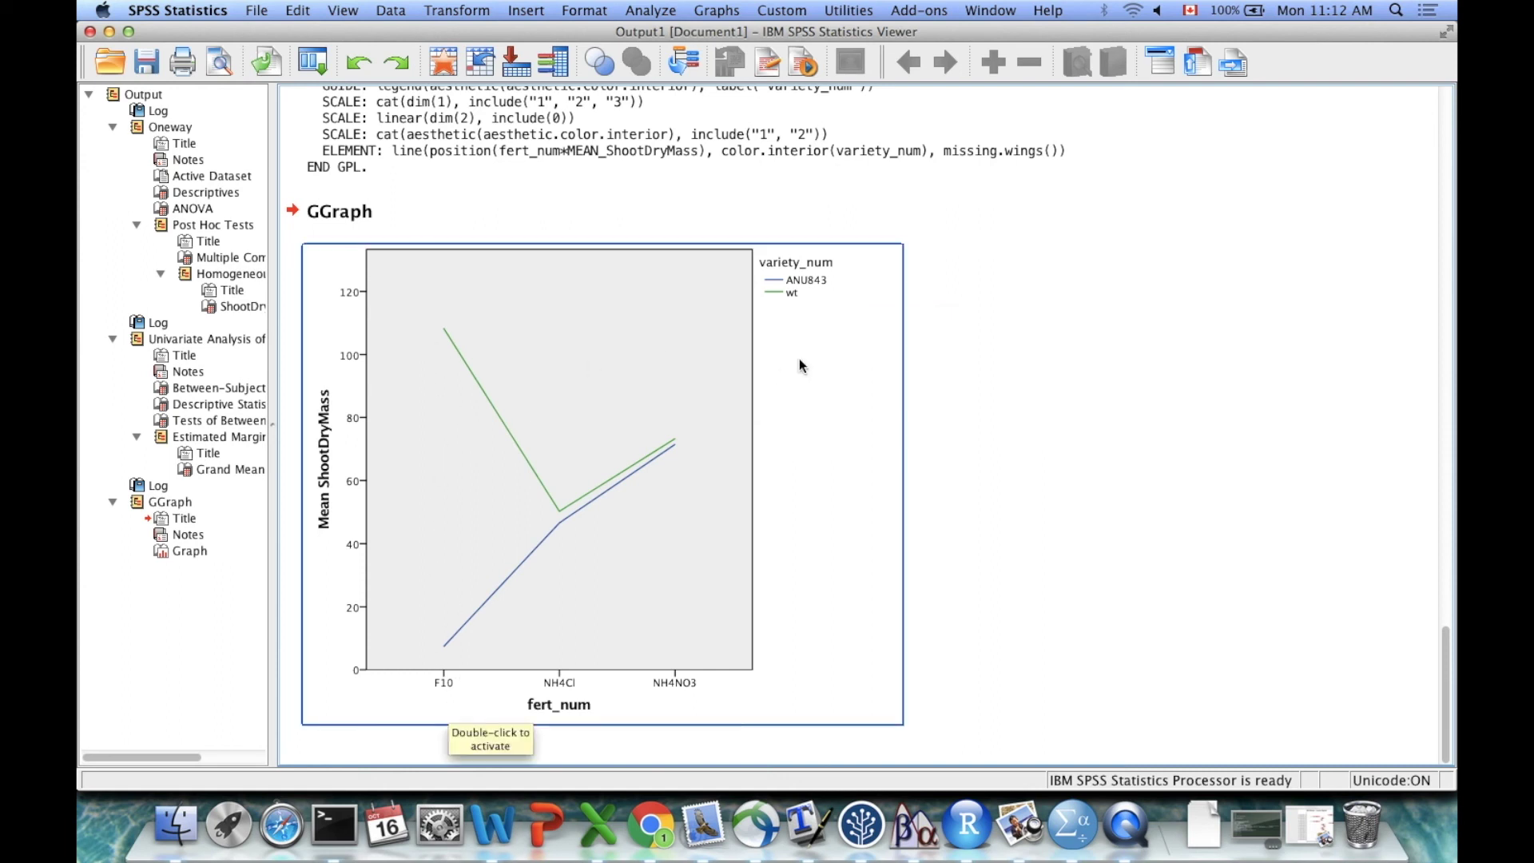
click(1059, 300)
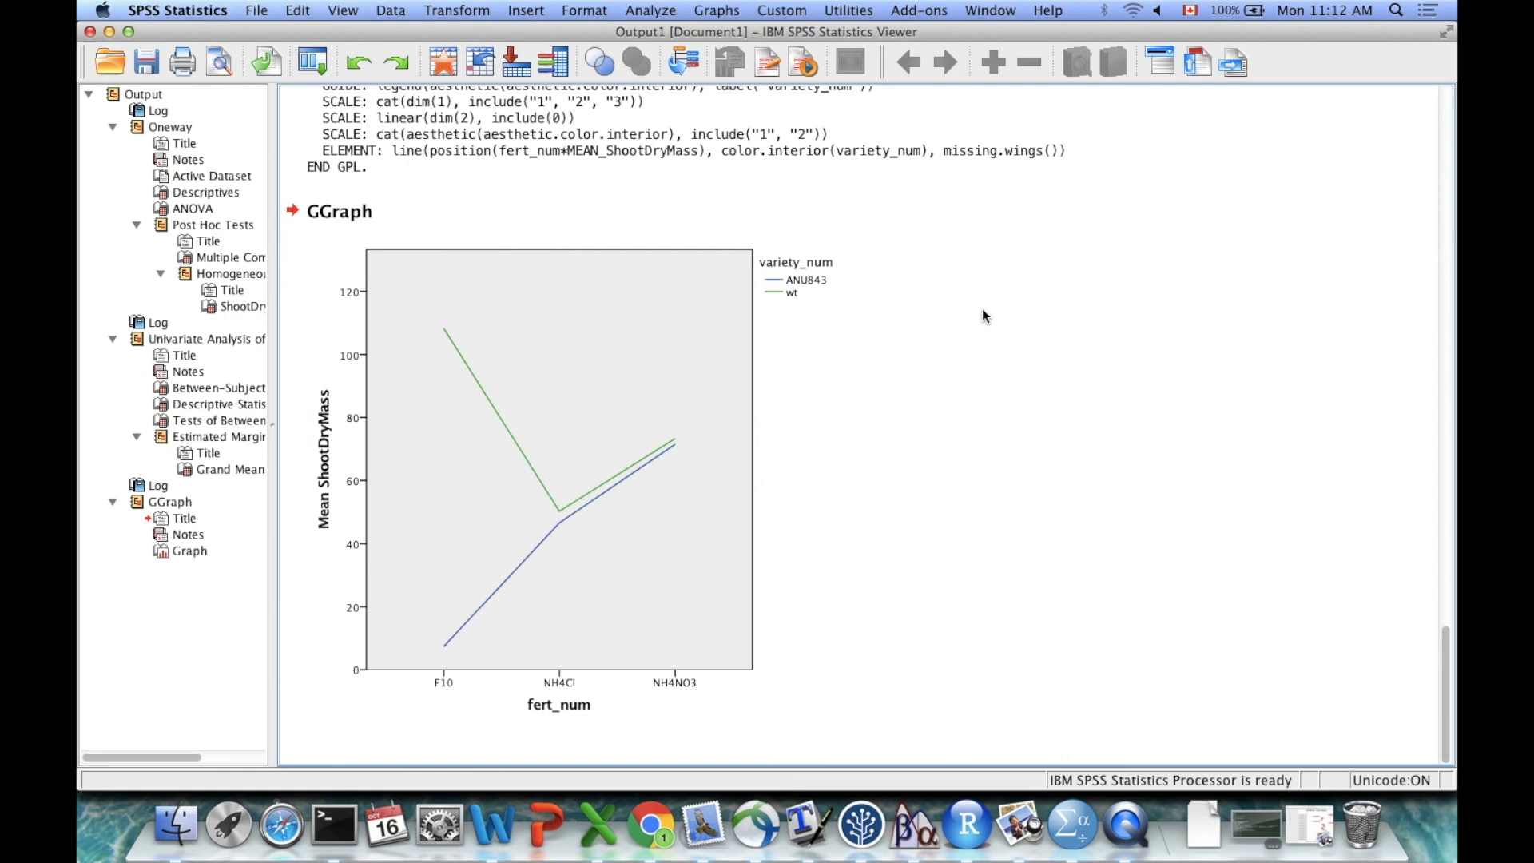
click(799, 375)
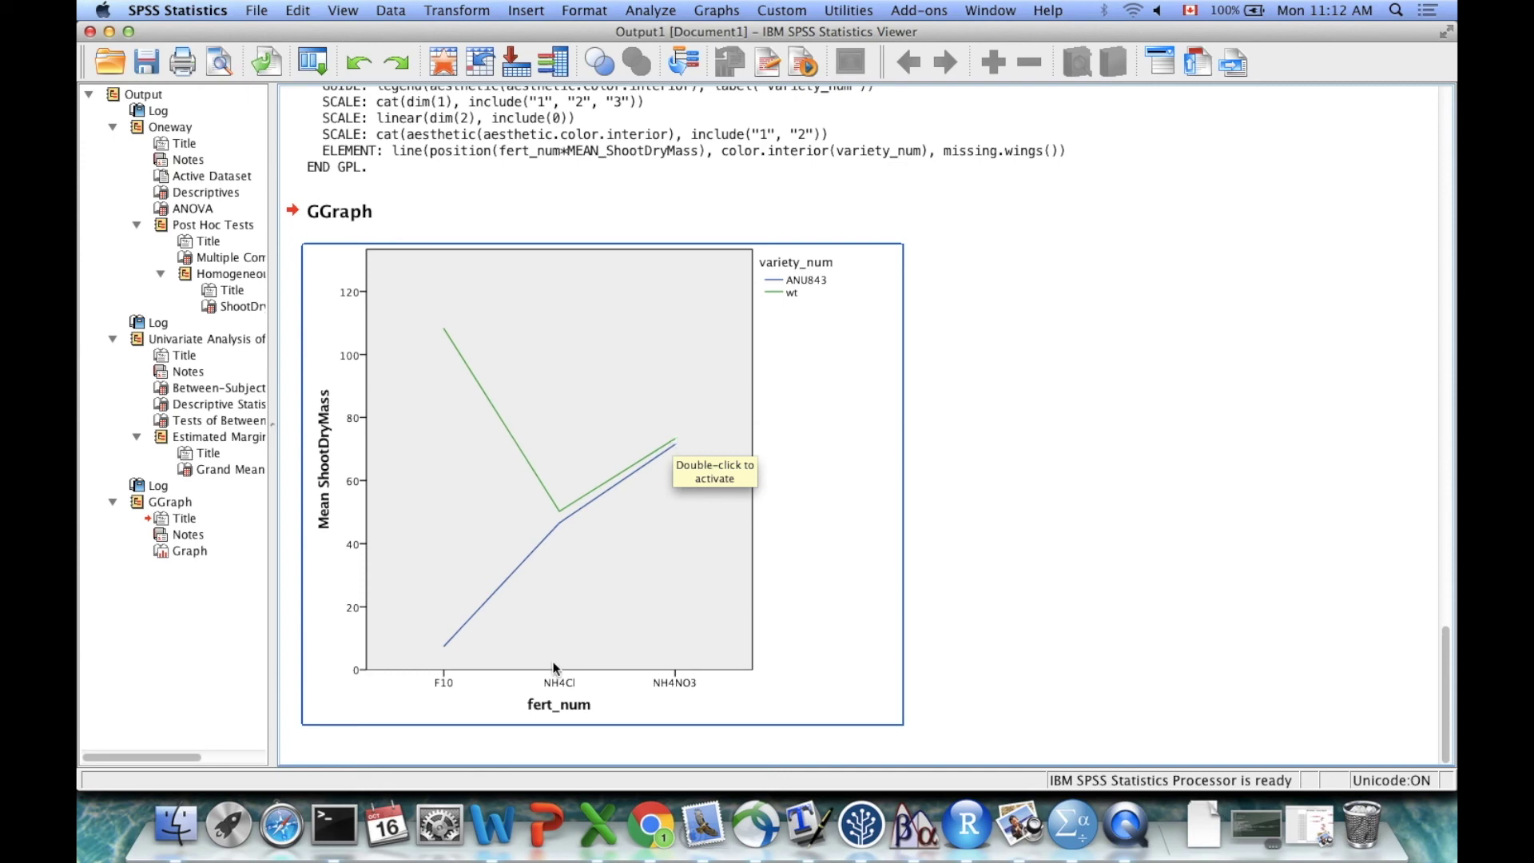
click(955, 545)
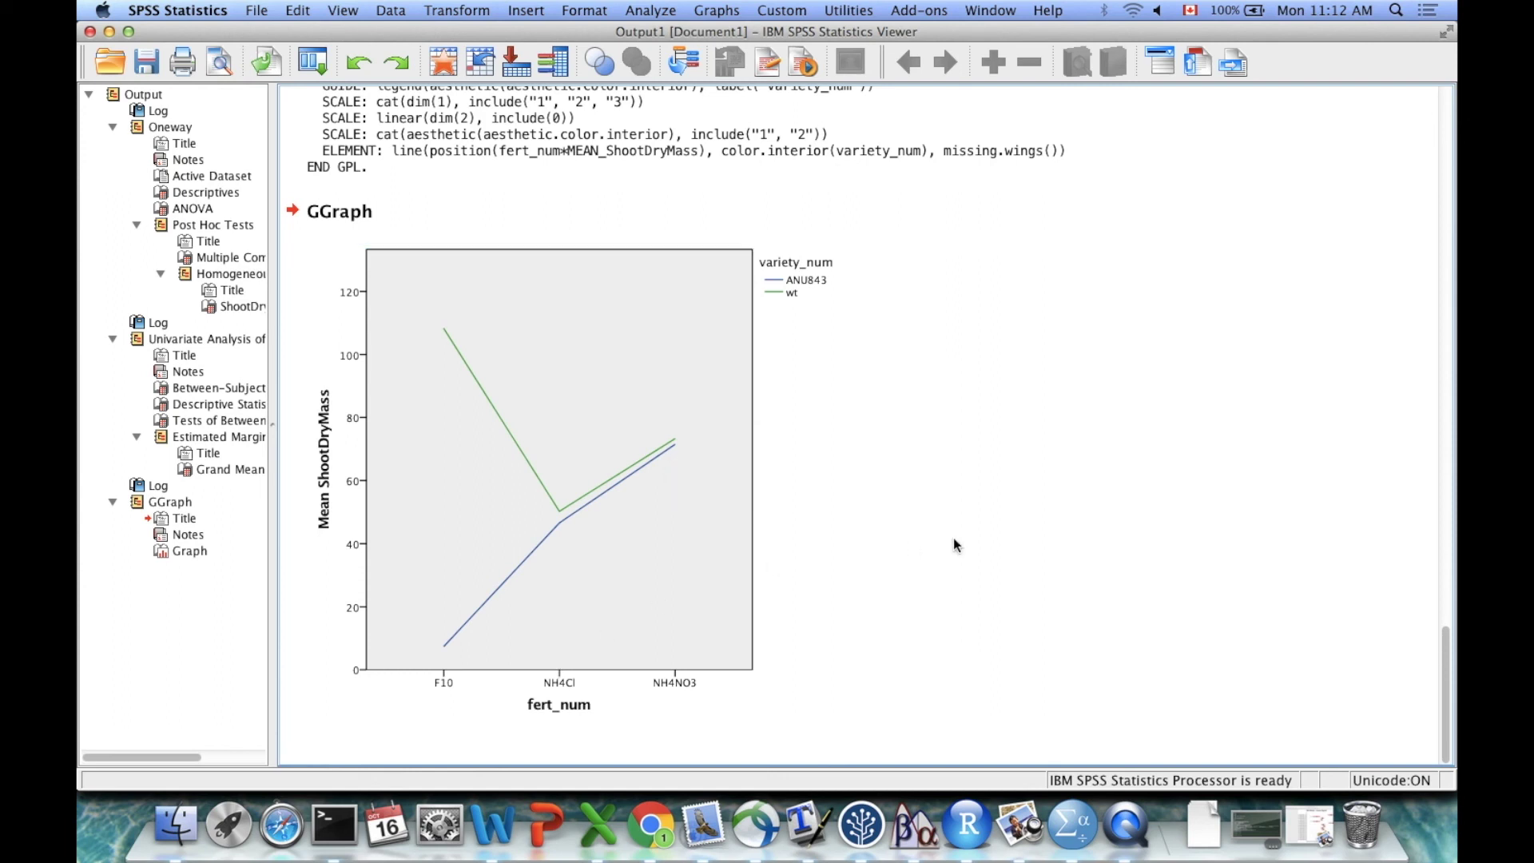
click(660, 660)
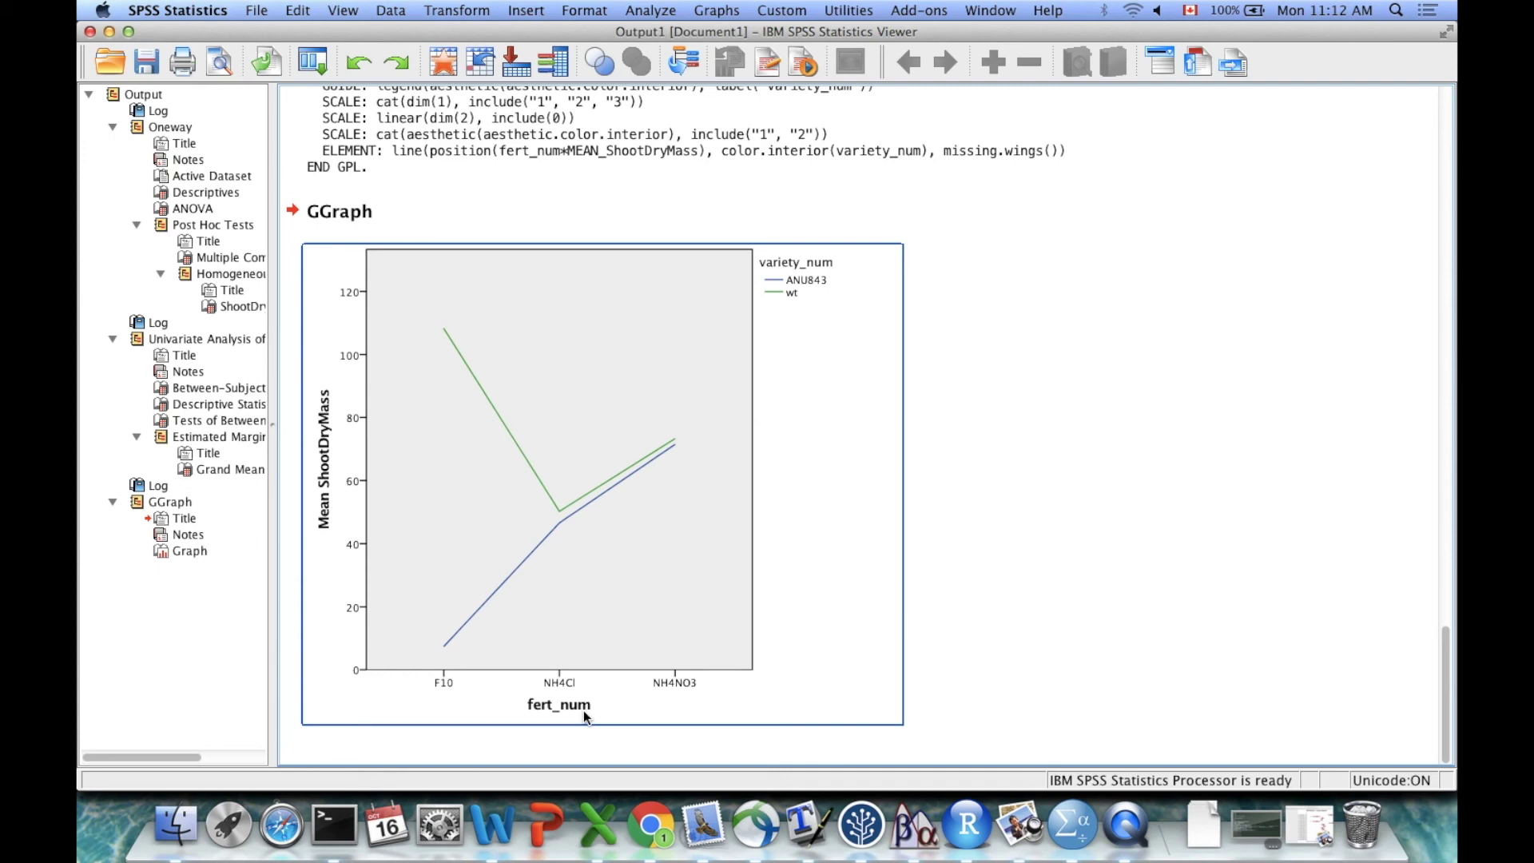
click(1055, 466)
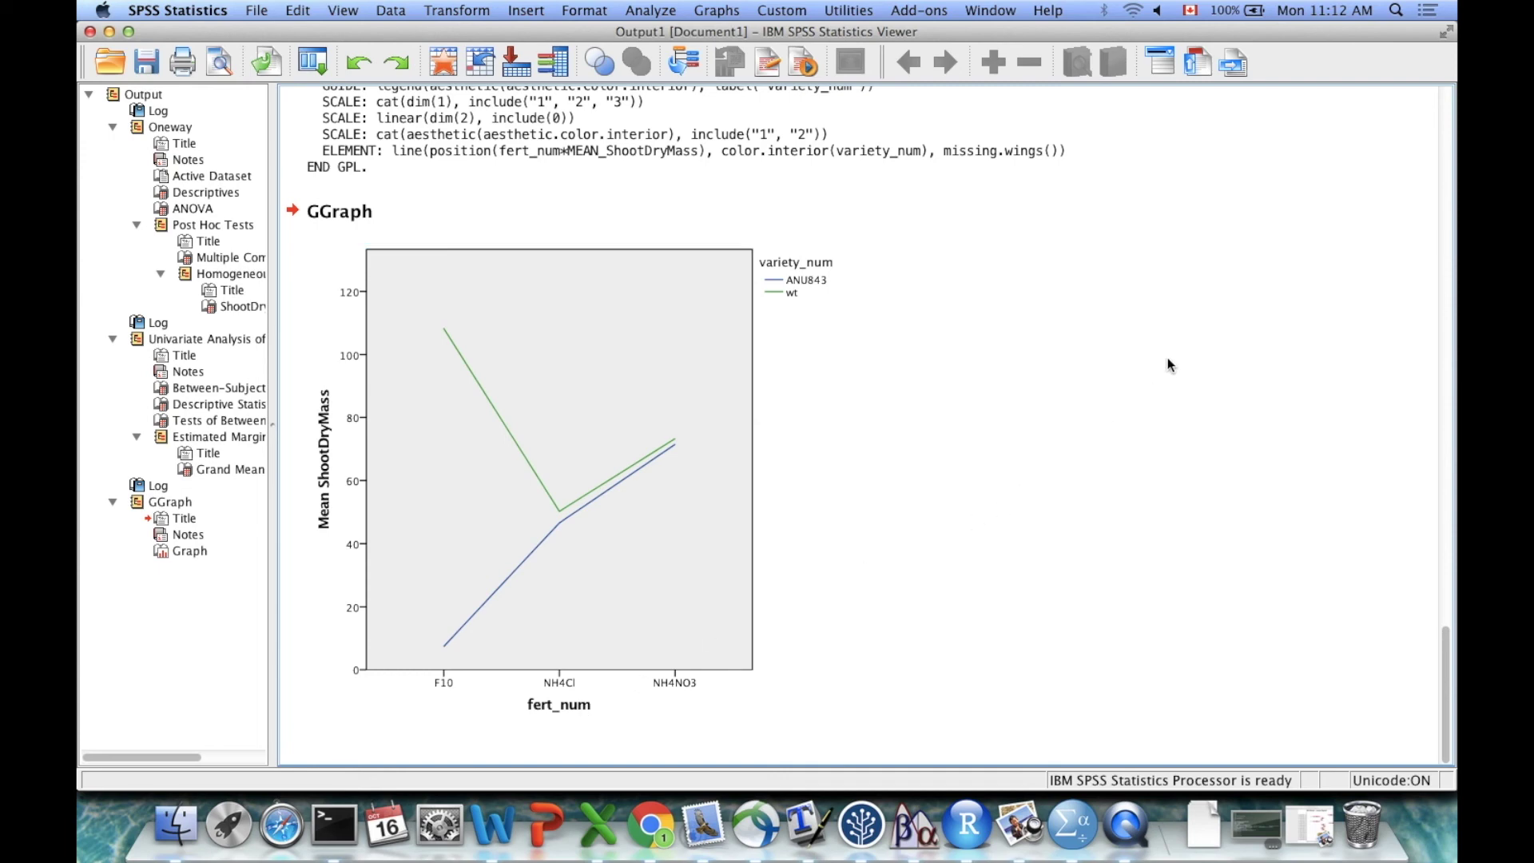
click(722, 418)
Step: Review the chart: wt falls from about 108 to 50 while ANU843 rises steadily
scroll(1105, 271, up, 15)
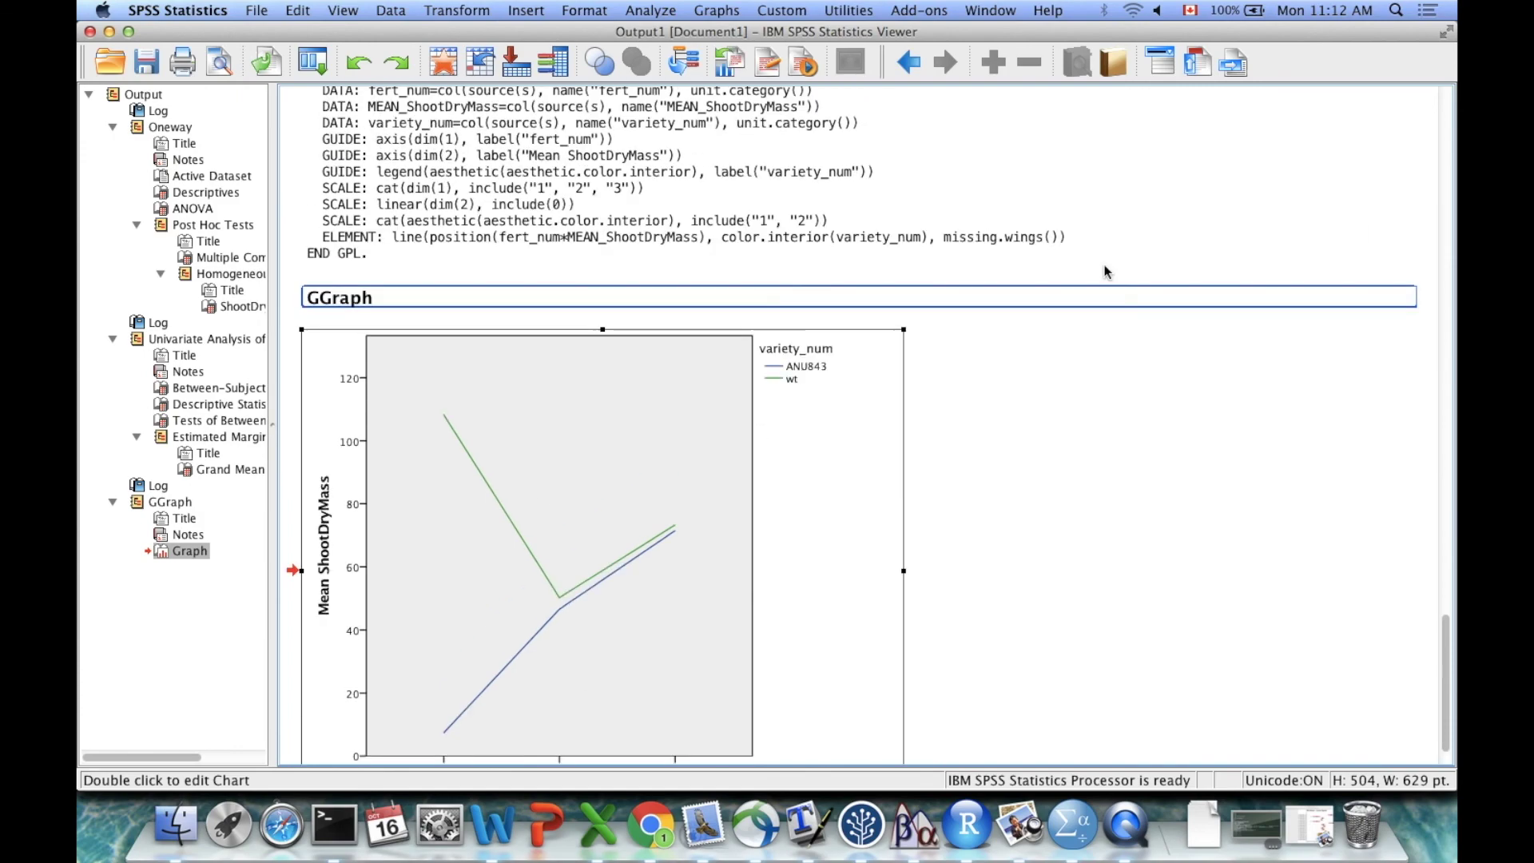
scroll(1104, 271, up, 10)
scroll(1058, 375, down, 20)
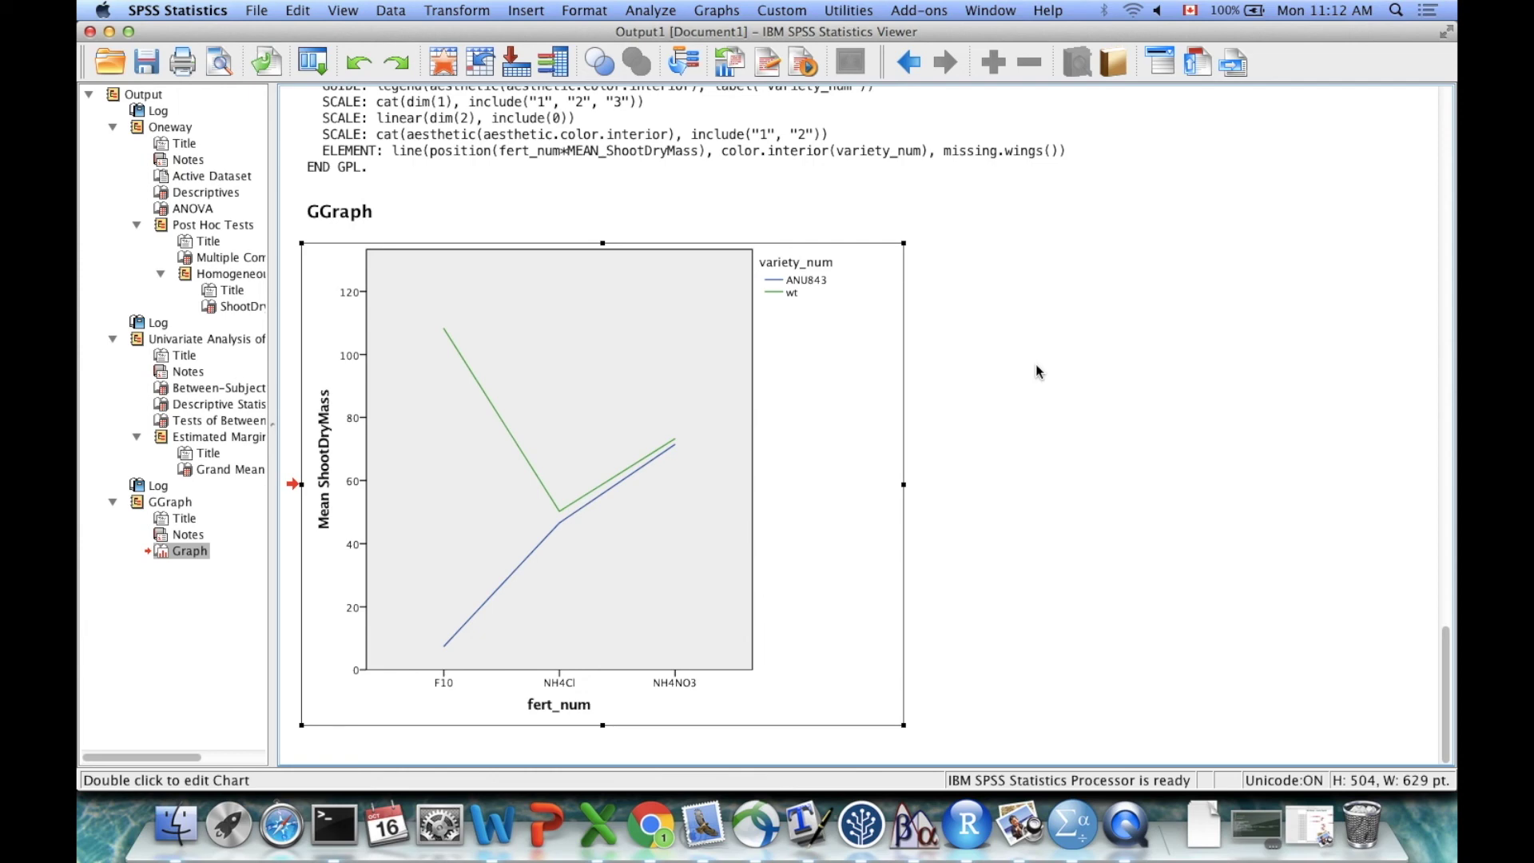
scroll(1036, 363, up, 5)
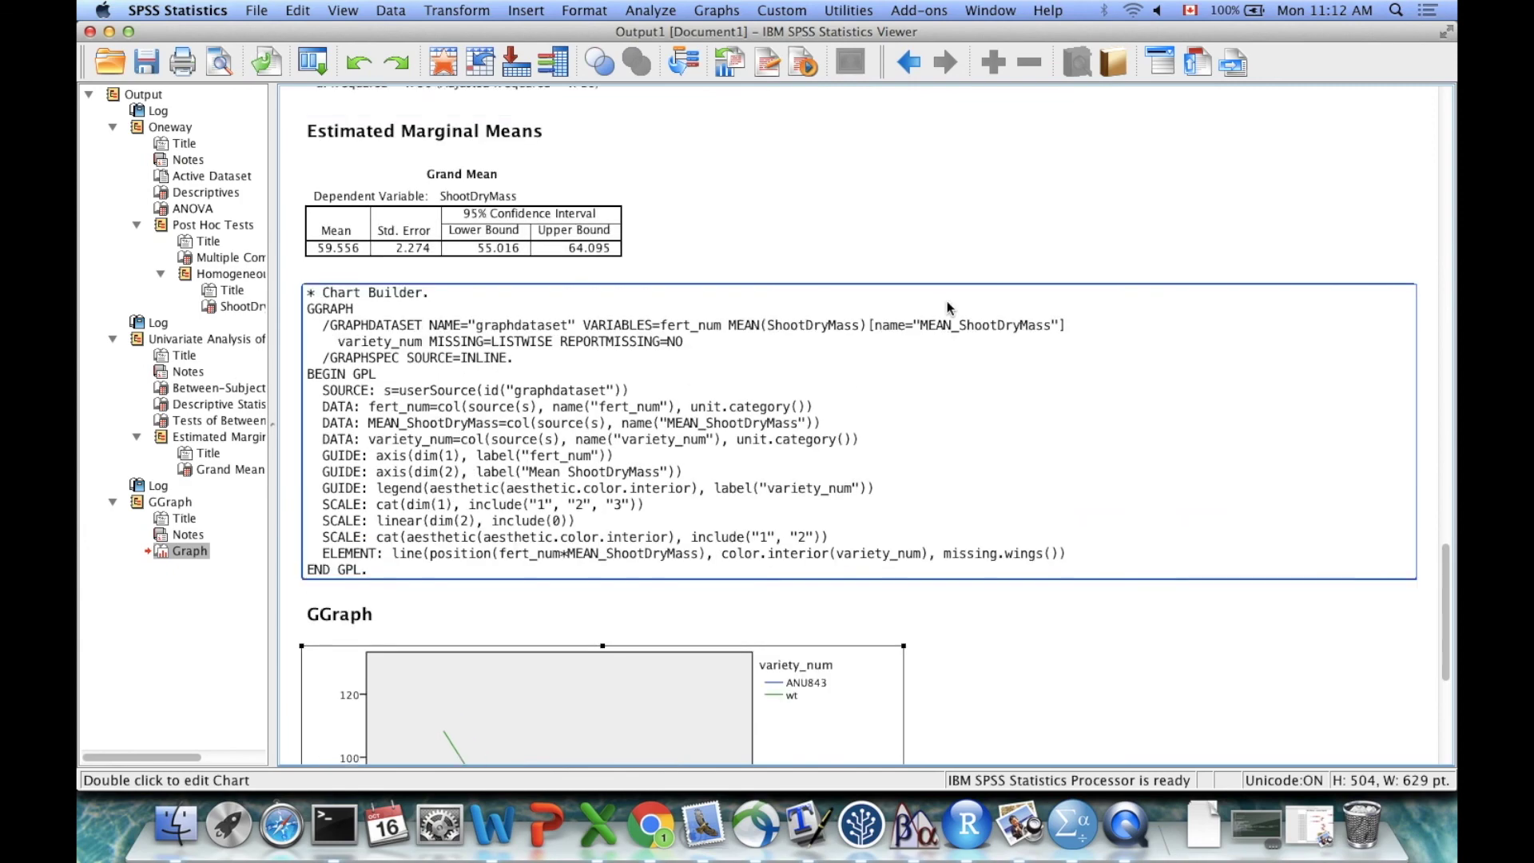
scroll(947, 307, up, 1)
scroll(947, 304, down, 5)
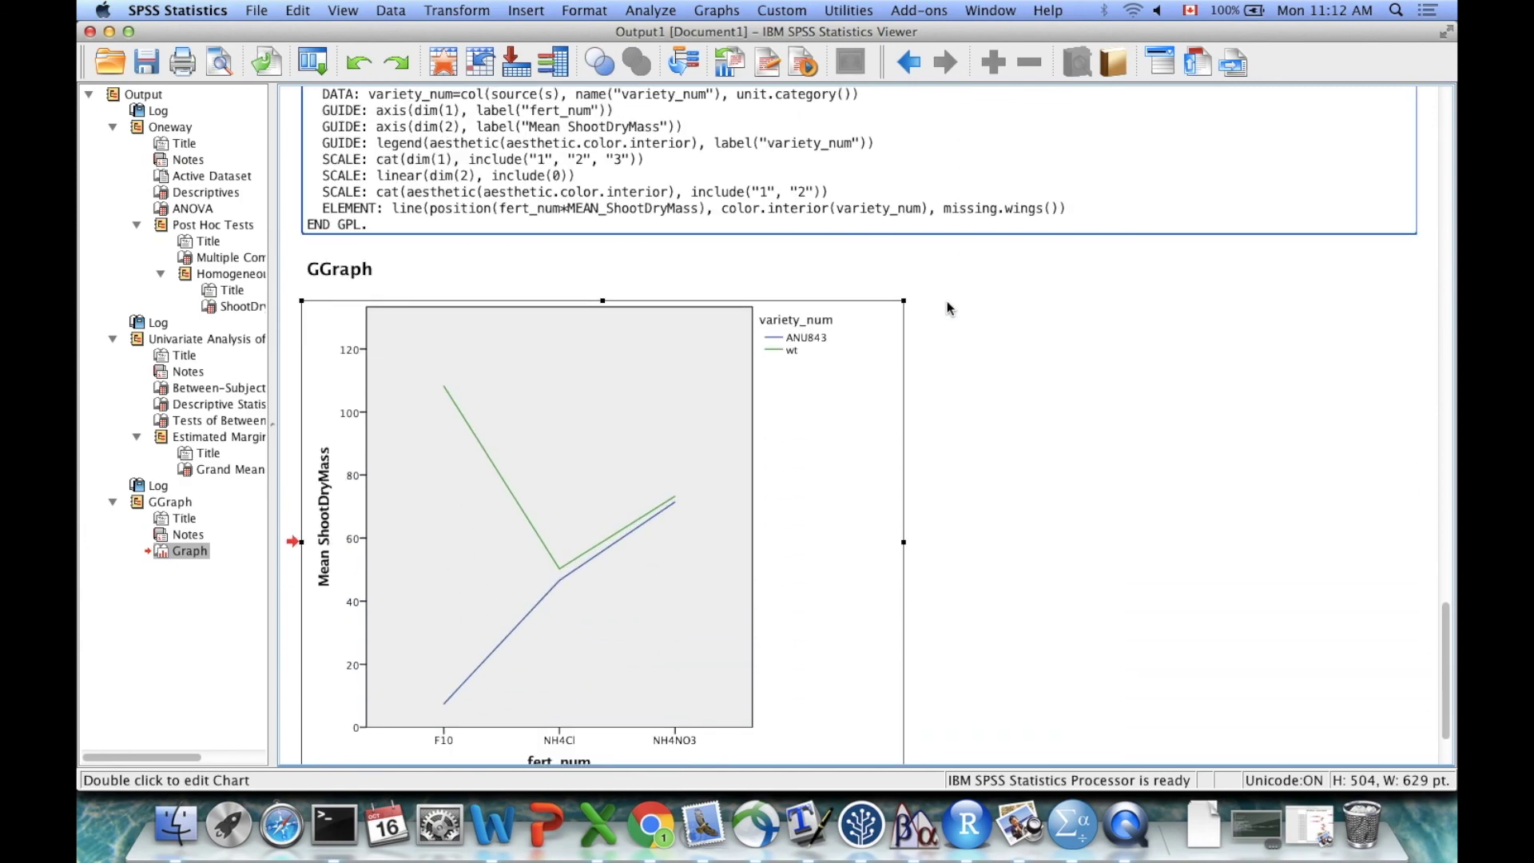